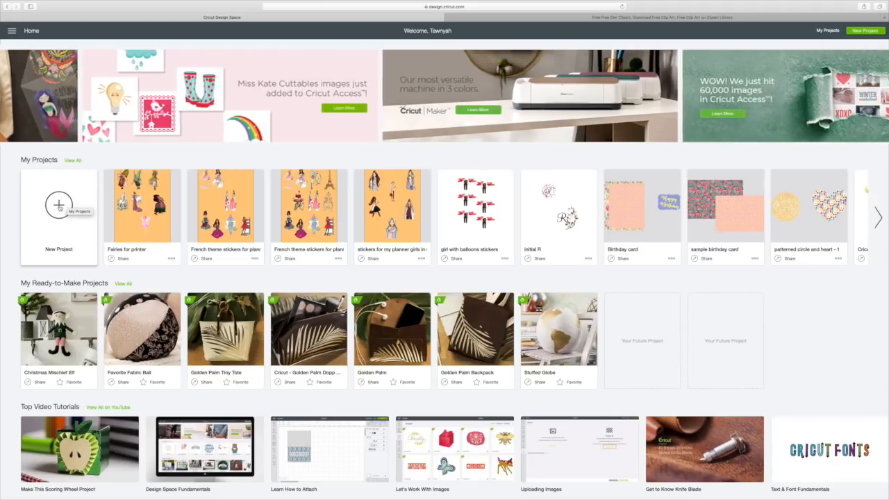
Start a new project, replacing the unsaved one, and upload the pink owl JPEG from the Downloads folder
left_click(59, 205)
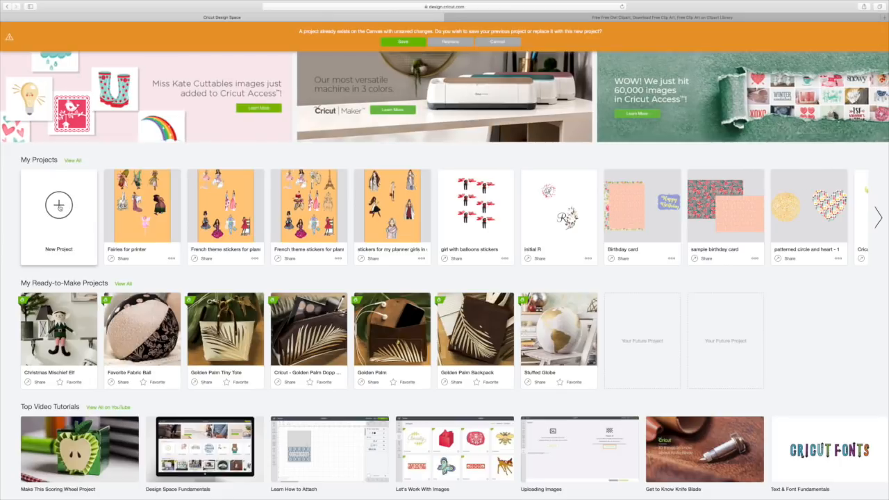
left_click(449, 42)
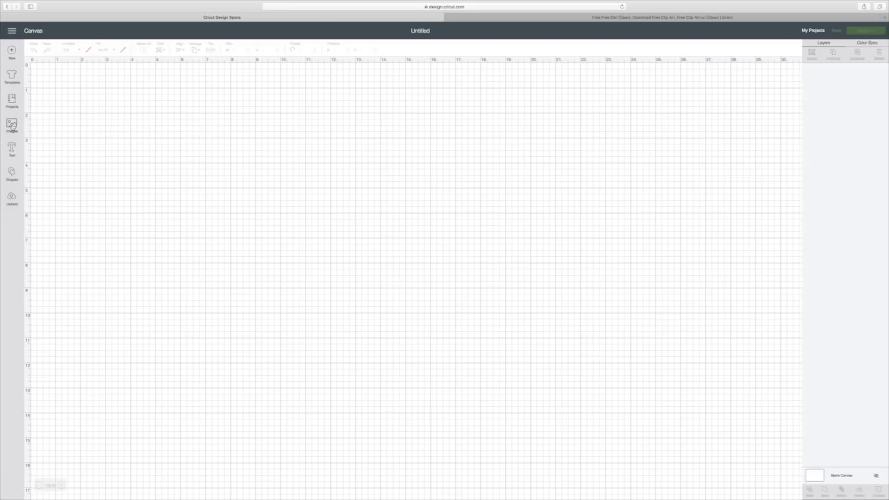
left_click(12, 198)
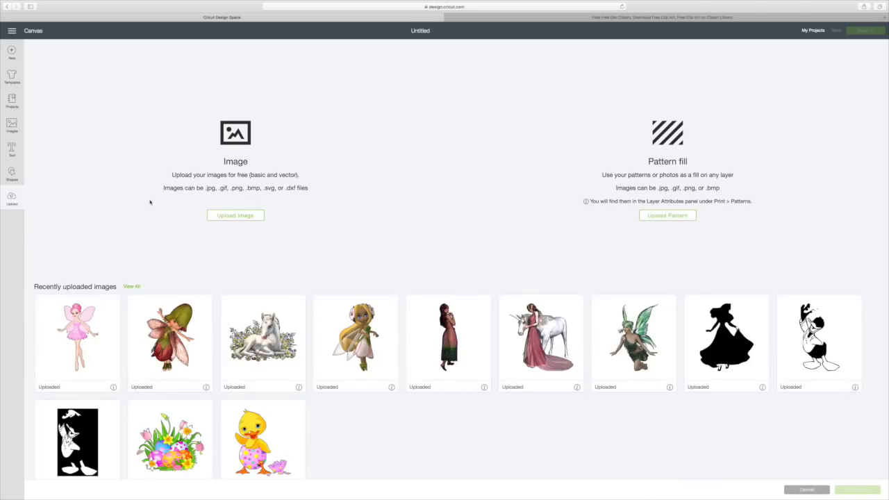
left_click(228, 217)
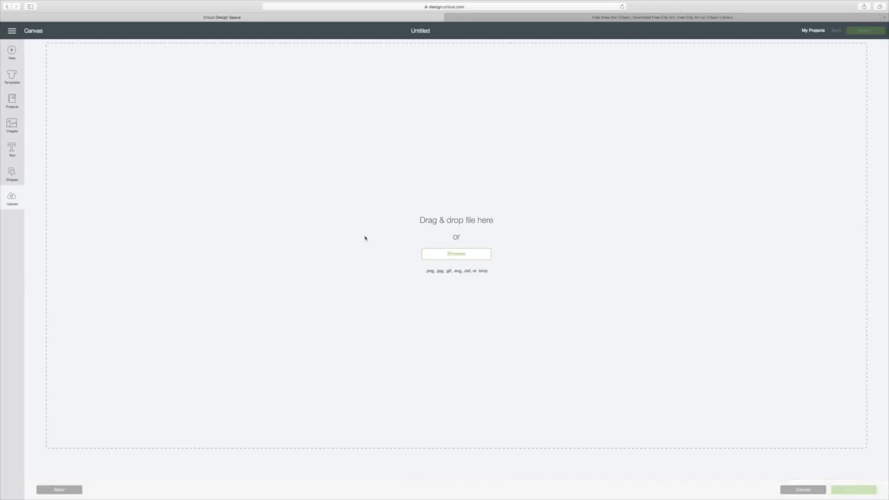
left_click(455, 254)
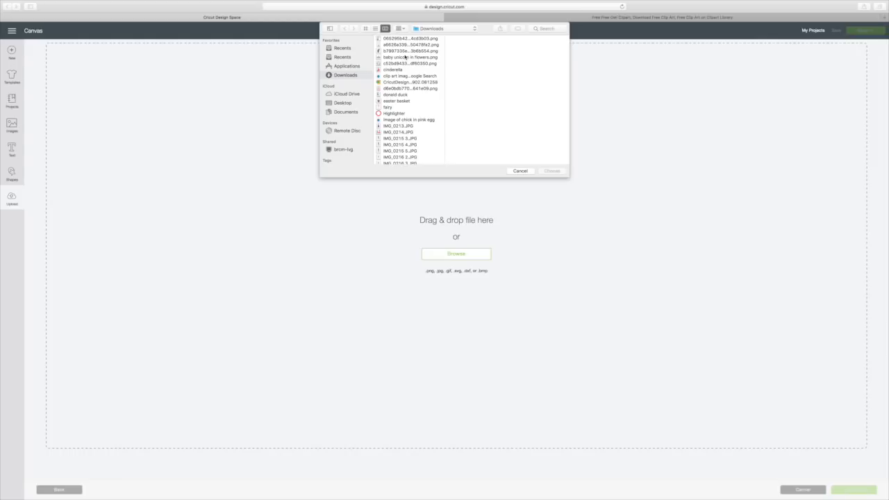
scroll(406, 57, "up", 2)
scroll(398, 108, "down", 5)
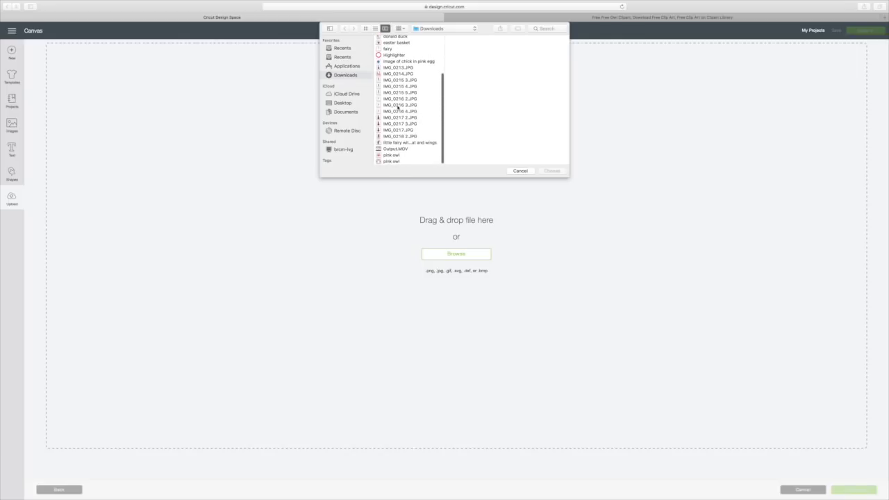
left_click(391, 155)
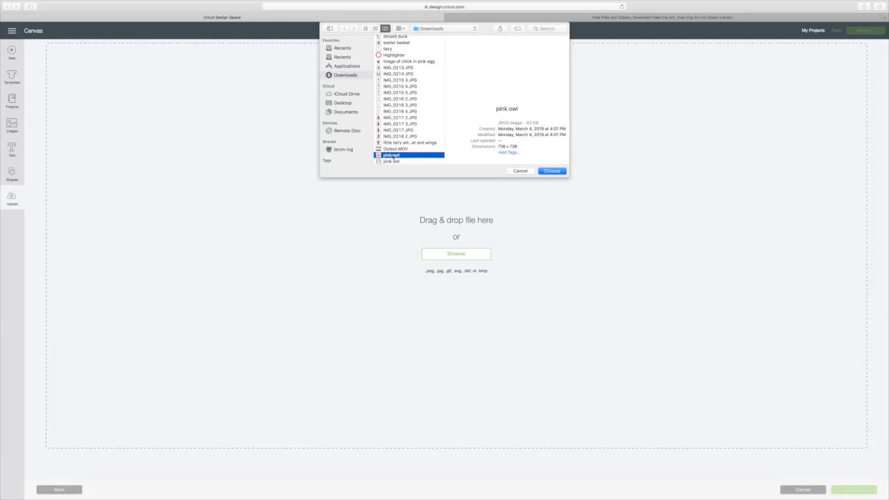
left_click(560, 173)
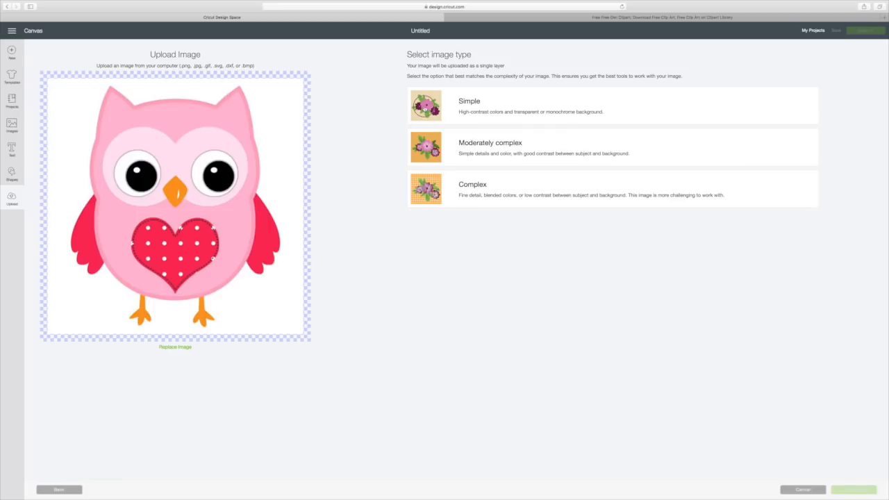
Compare the image types, choose Complex for the owl, and erase the white background around it
left_click(425, 107)
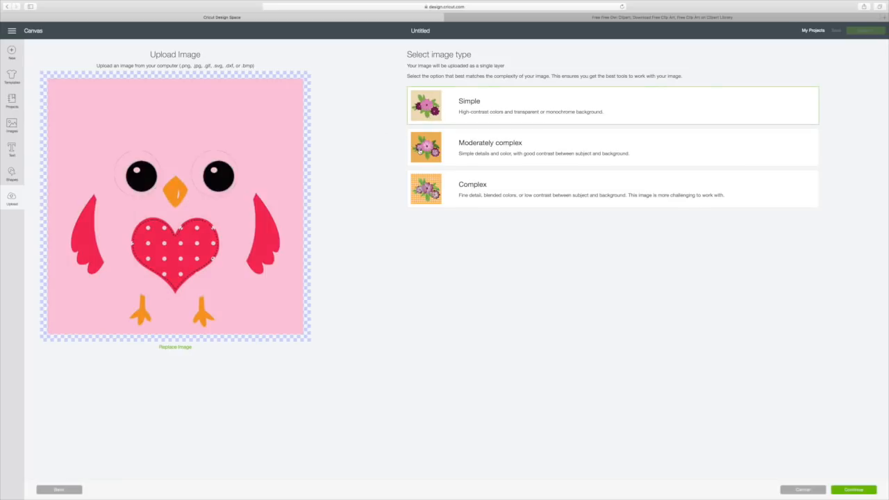
left_click(420, 150)
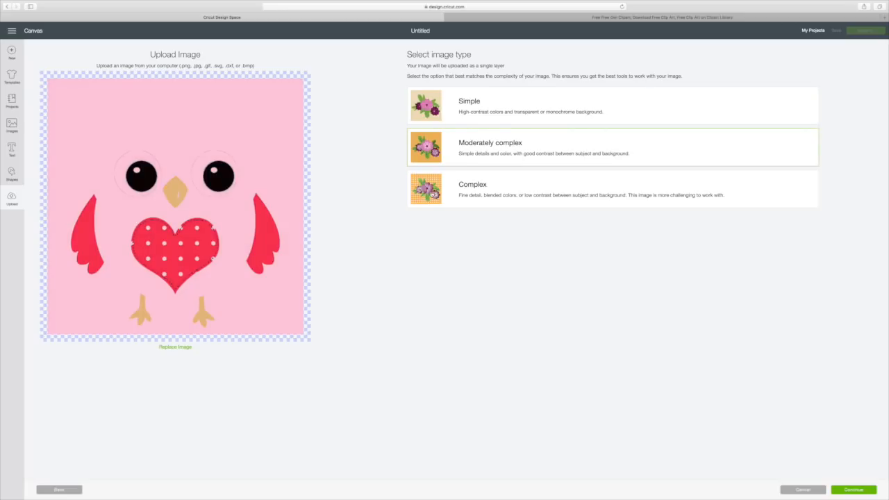
left_click(432, 194)
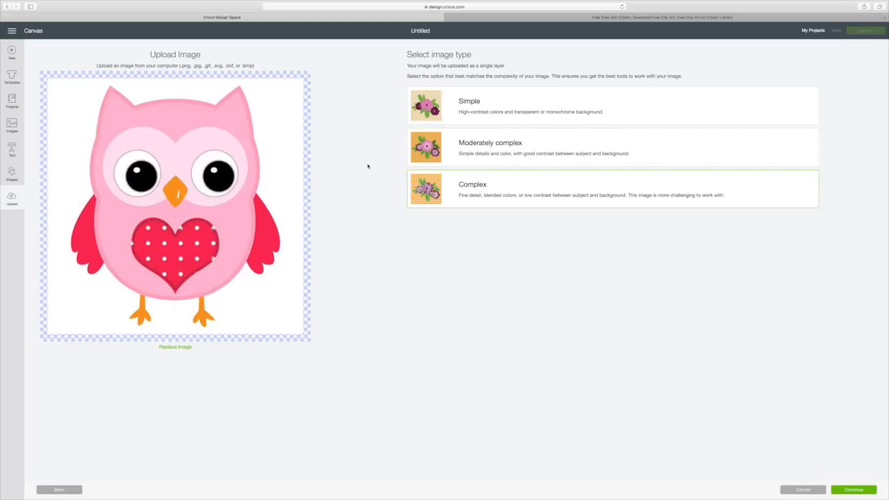
left_click(843, 491)
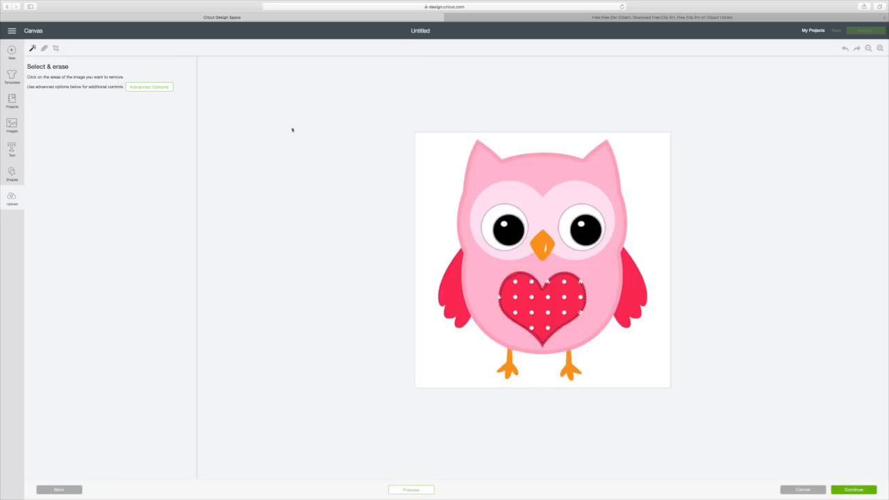
left_click(432, 152)
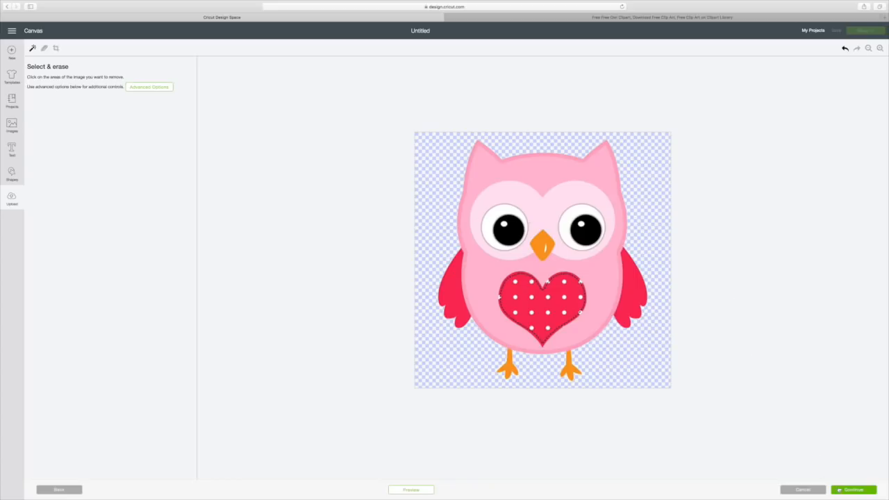
left_click(843, 489)
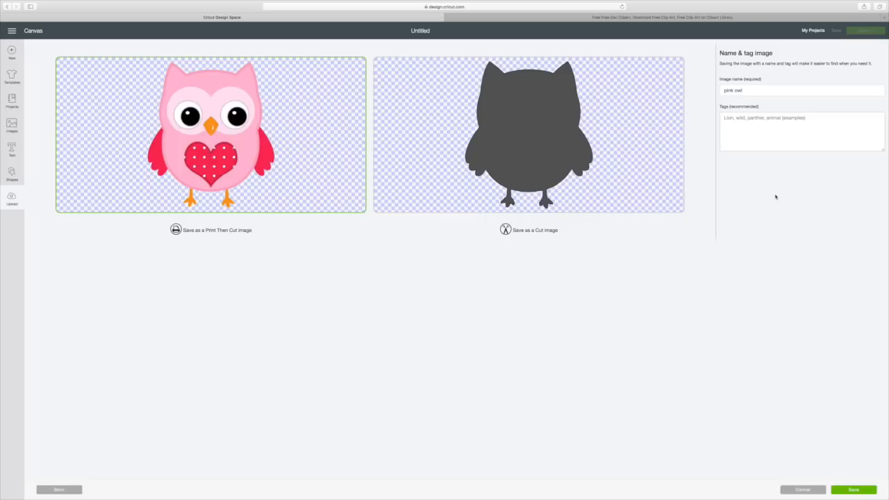
Save the owl as a Print Then Cut image with the tag "pink owl google search"
left_click(729, 120)
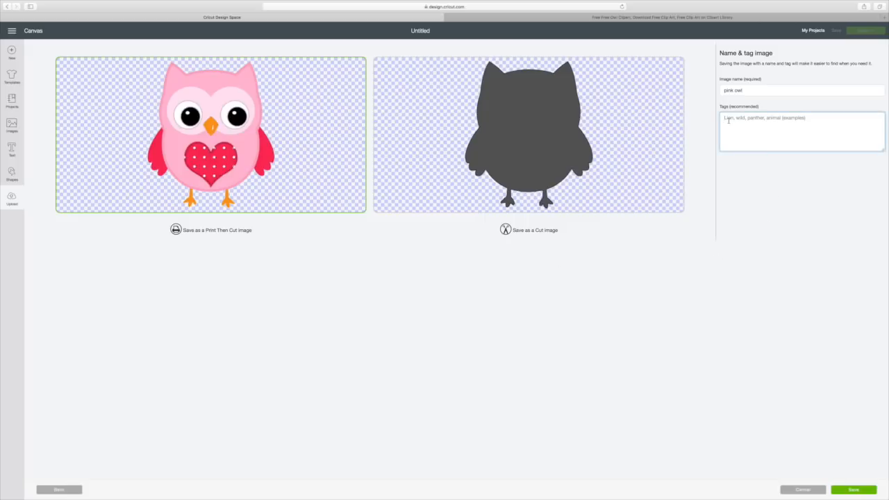
type("pink owl google search")
left_click(851, 490)
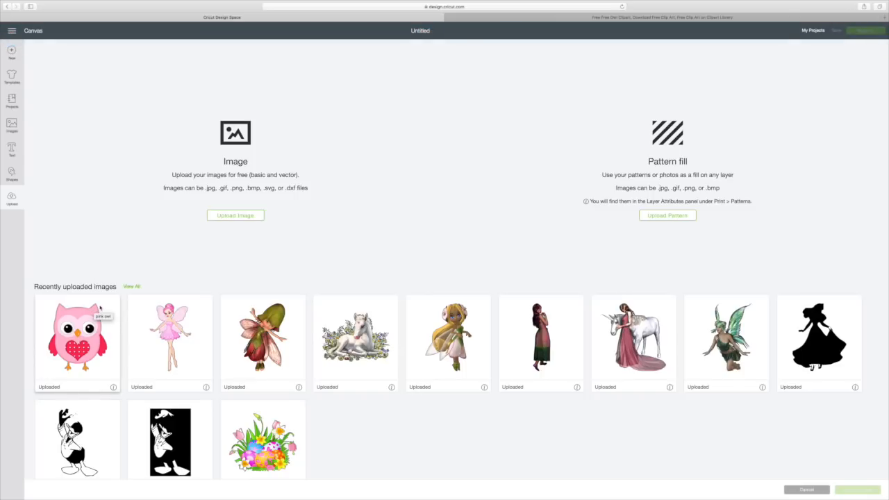
Insert the uploaded pink owl onto the canvas and enlarge it to about 4.8 by 5.5 inches
left_click(99, 311)
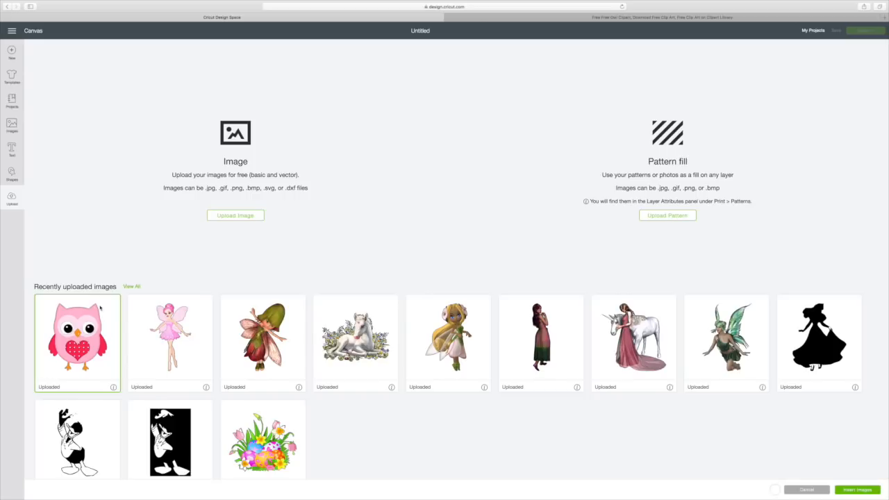
left_click(852, 490)
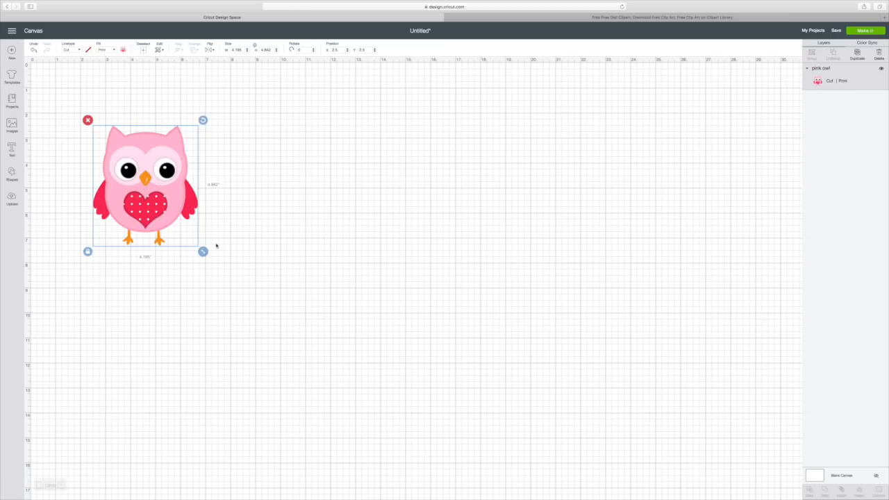
left_click_drag(203, 251, 219, 269)
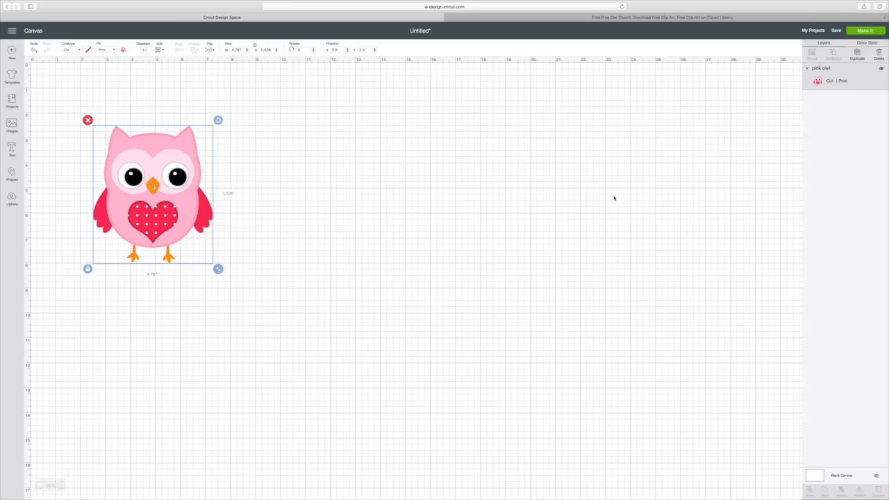
Duplicate the owl and move the copy to about 25 inches across, near the canvas's upper edge
left_click(857, 54)
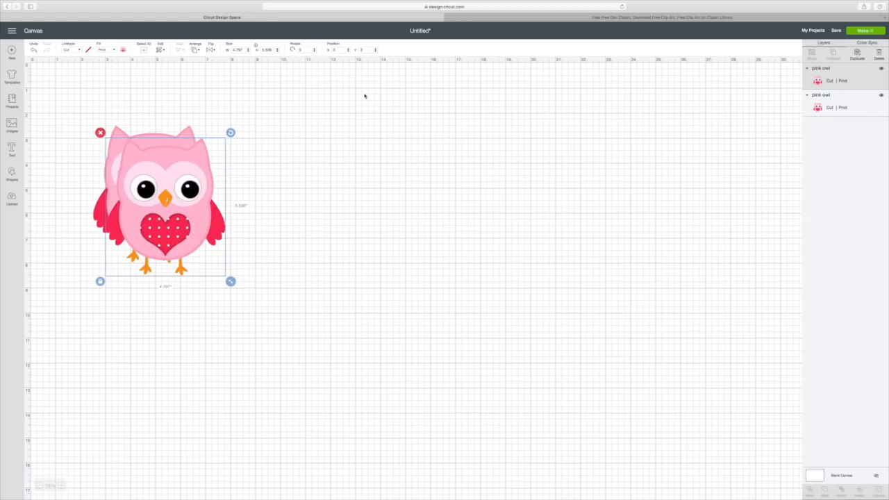
left_click_drag(180, 178, 732, 118)
left_click(221, 182)
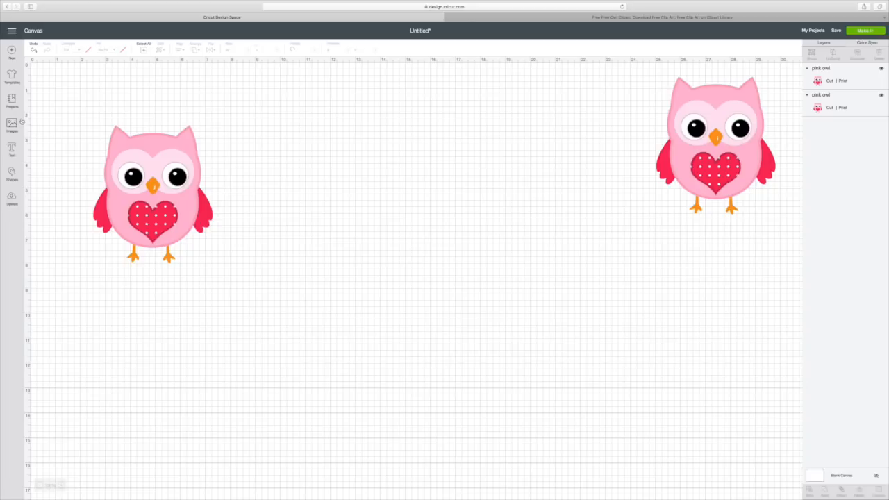
Upload the pink owl JPEG from Downloads again and set its image type to Complex
left_click(11, 197)
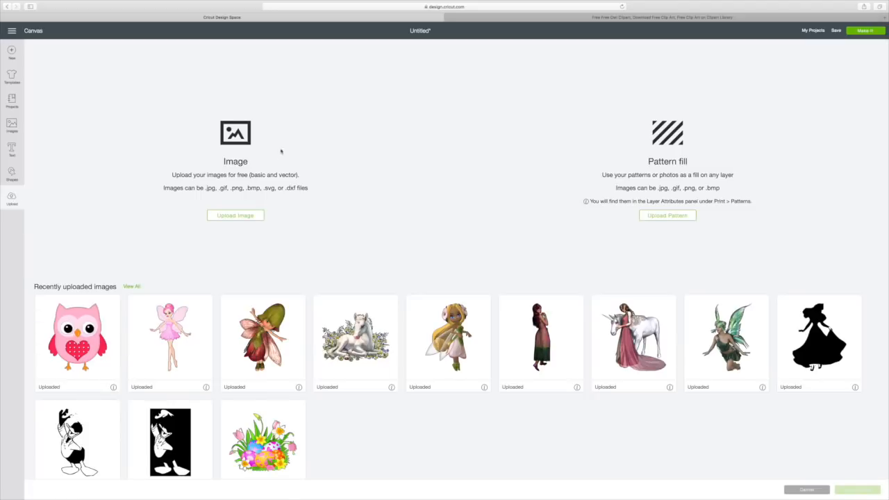
left_click(245, 217)
left_click(462, 255)
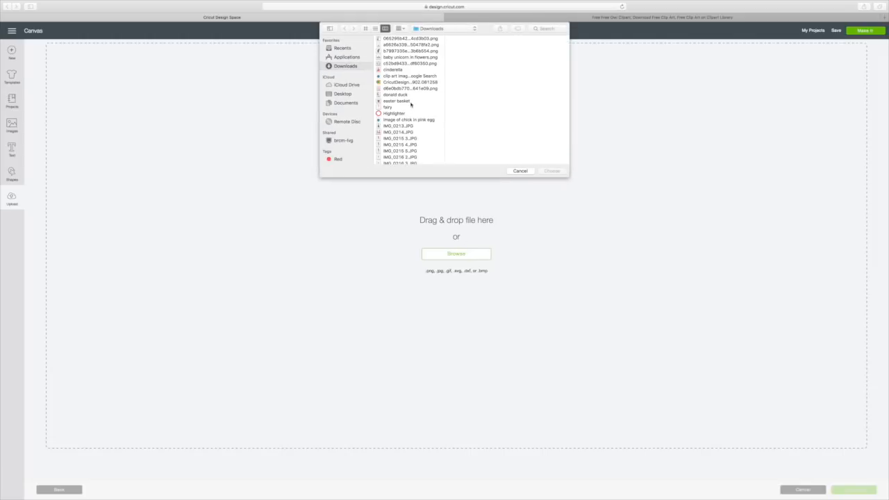
scroll(411, 104, "down", 5)
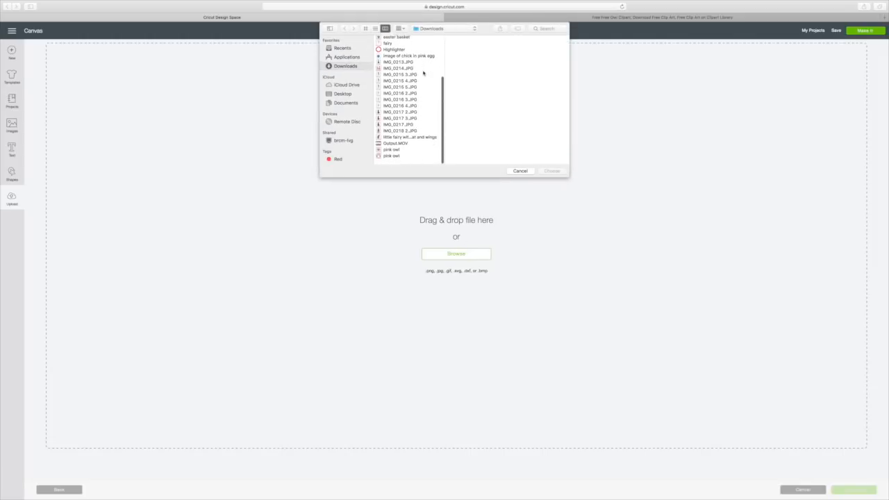
left_click(394, 157)
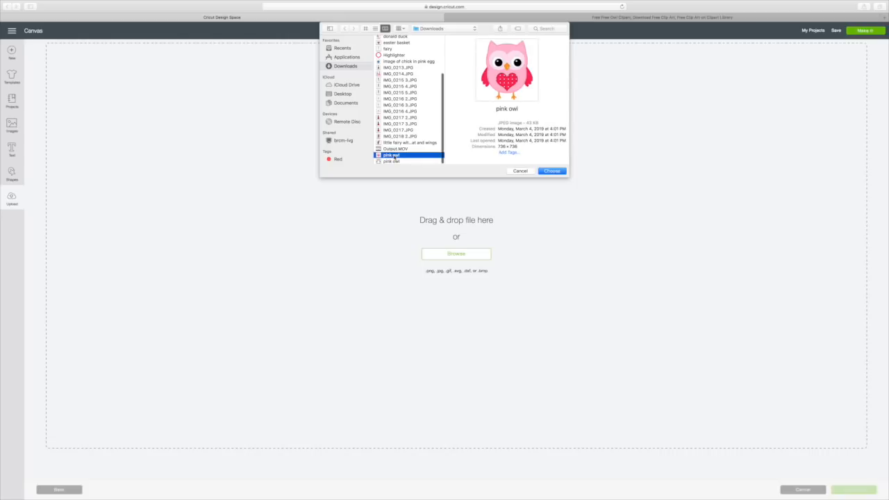
left_click(563, 175)
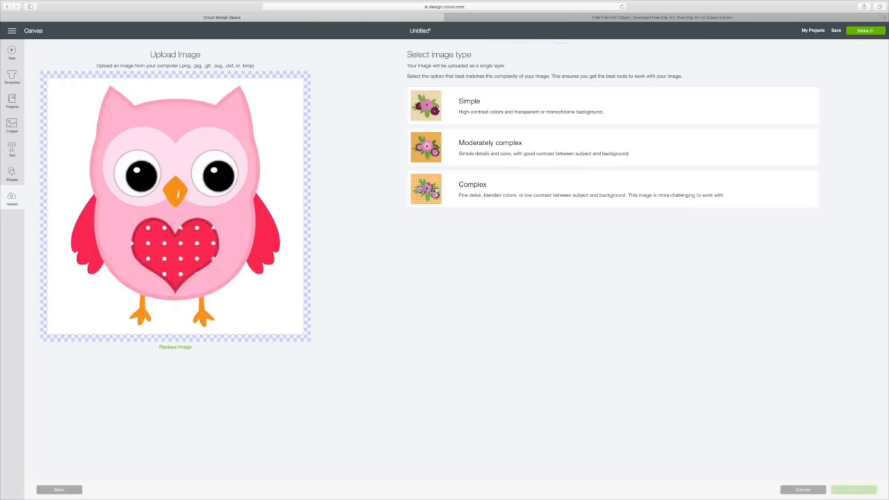
left_click(432, 188)
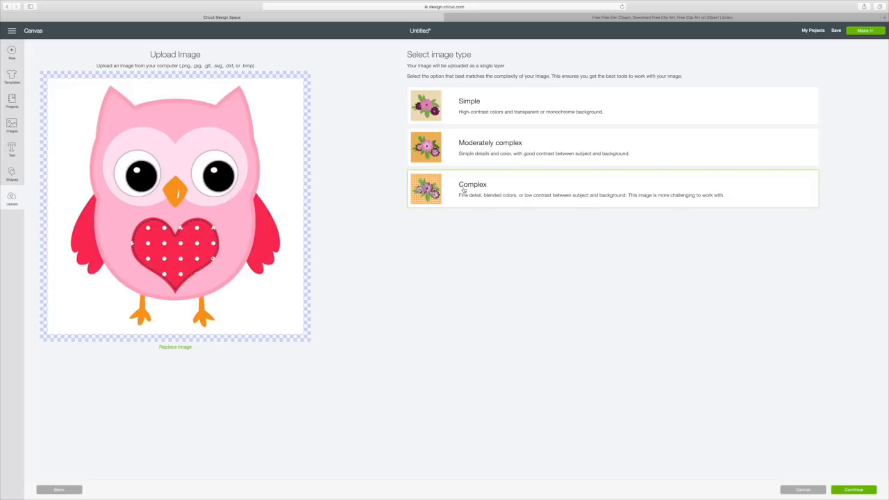
left_click(854, 490)
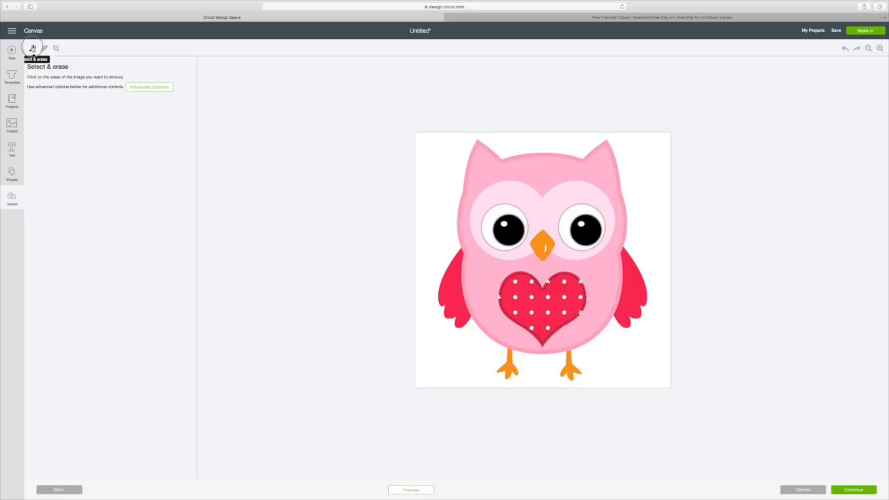
Remove the white background, the pale pink eye patches, both eyes' white and black fills, and the orange beak with Select & Erase
left_click(431, 148)
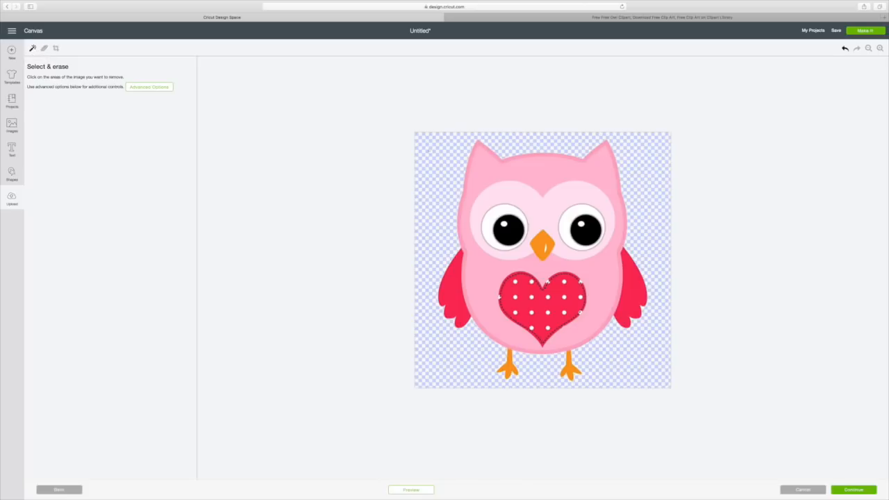
left_click(513, 195)
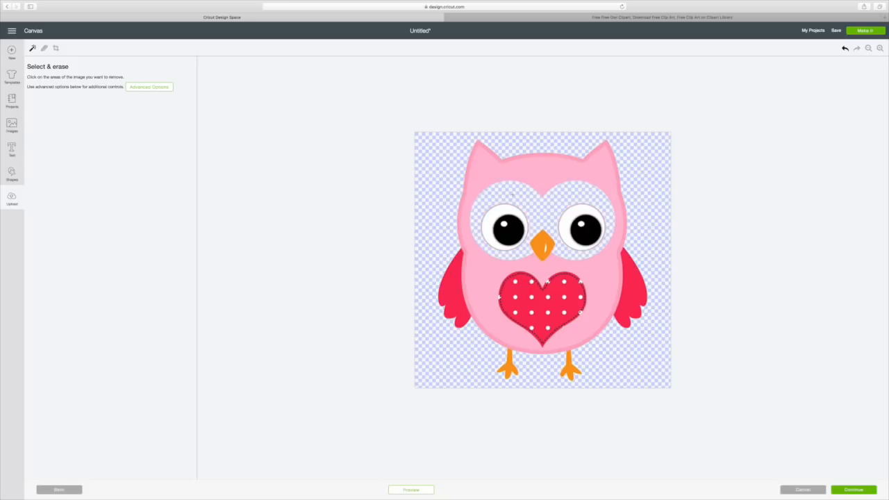
left_click(512, 213)
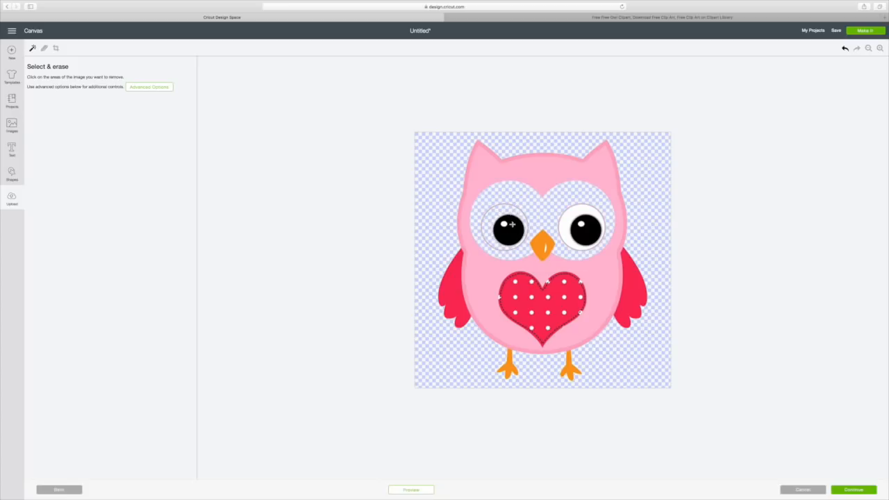
left_click(512, 225)
left_click(543, 238)
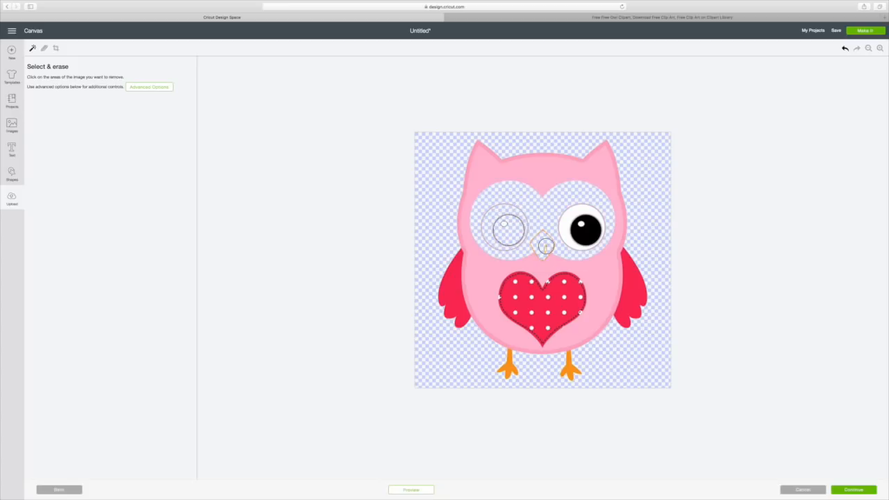
left_click(585, 231)
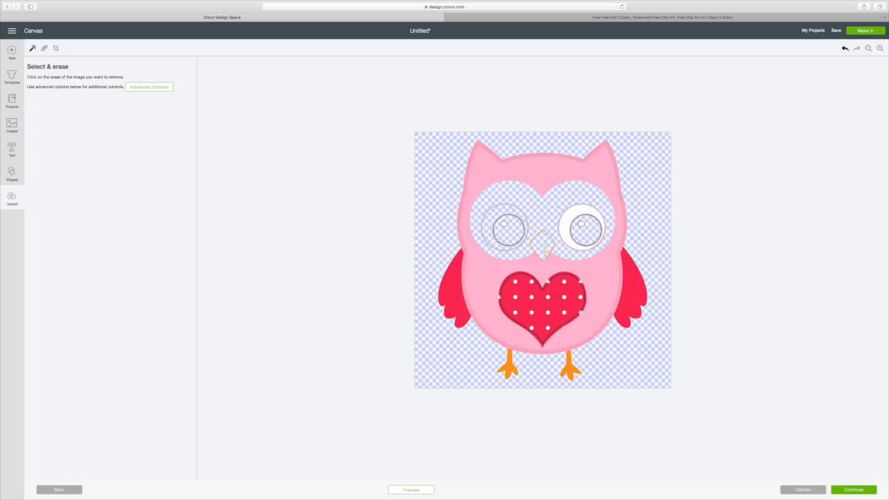
left_click(573, 212)
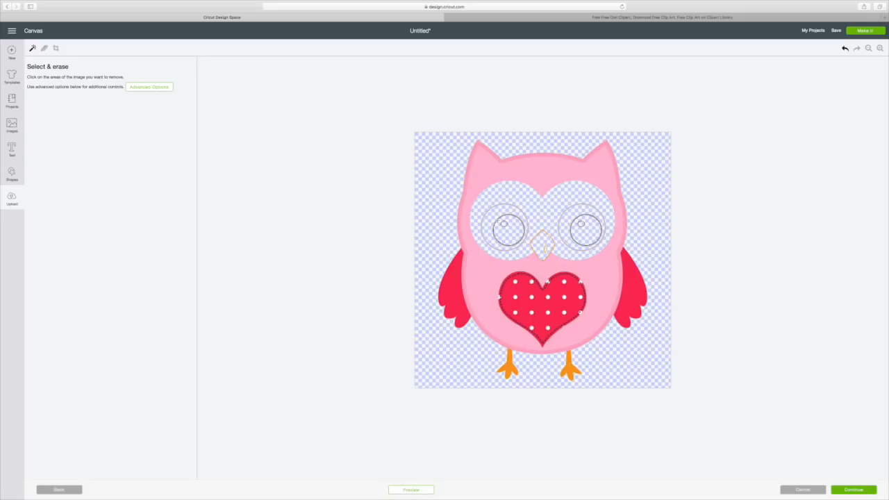
Remove the red wings, the heart's fill and the orange feet, and check the result in the cut preview
left_click(449, 287)
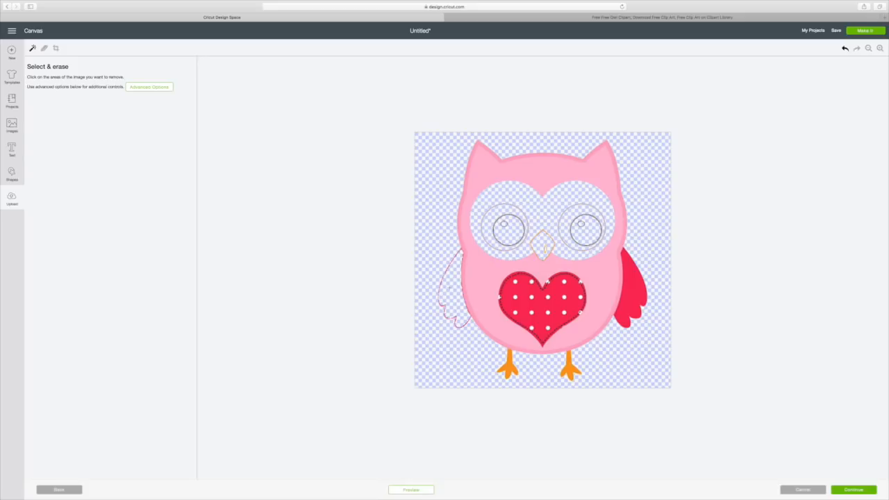
left_click(542, 299)
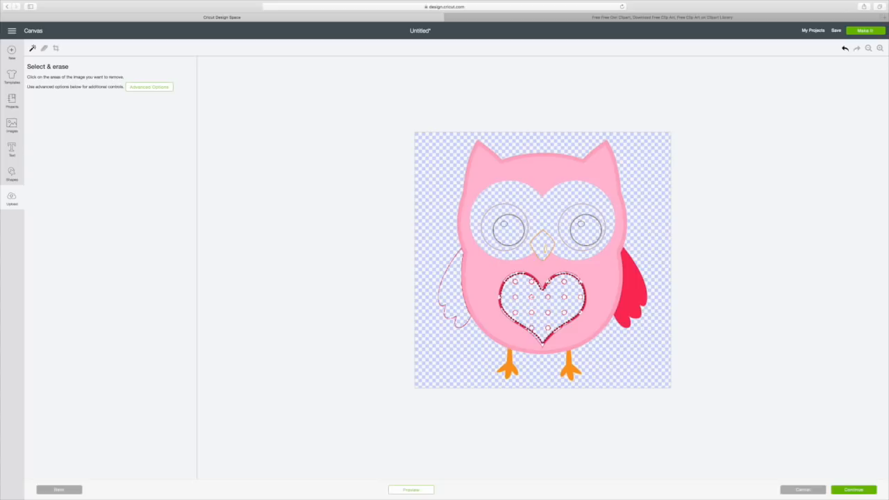
left_click(631, 286)
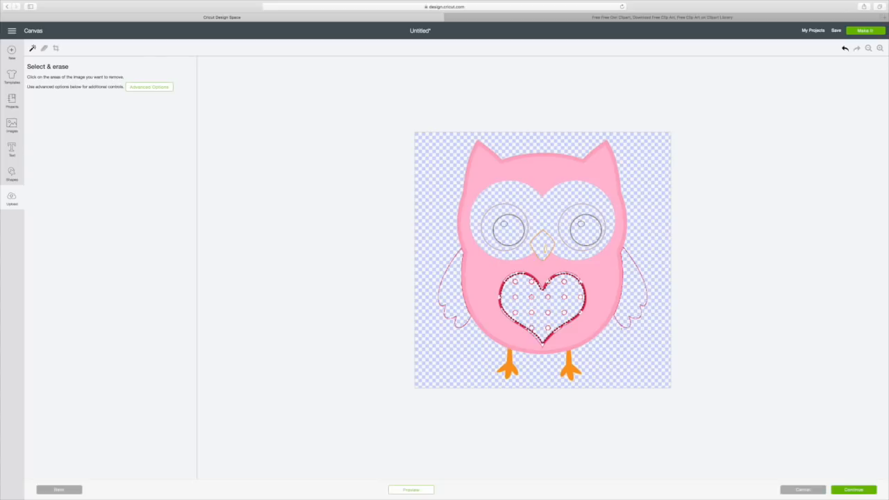
left_click(570, 365)
left_click(513, 367)
left_click(411, 490)
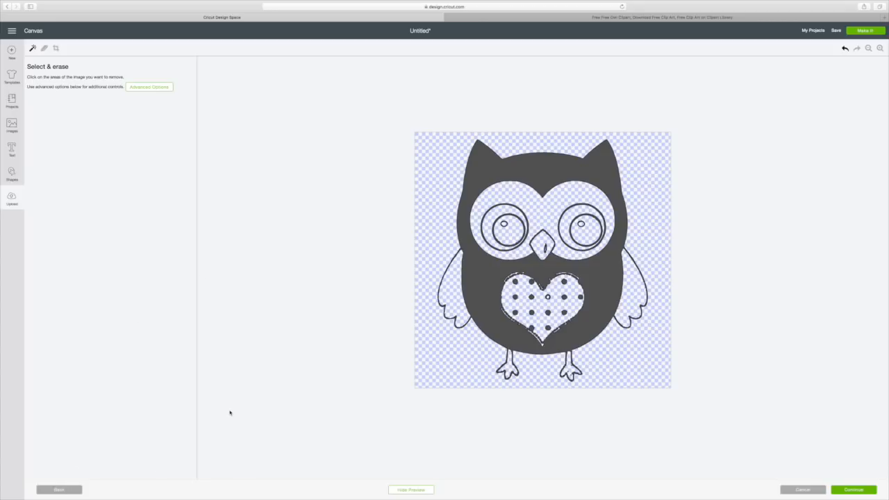
left_click(397, 491)
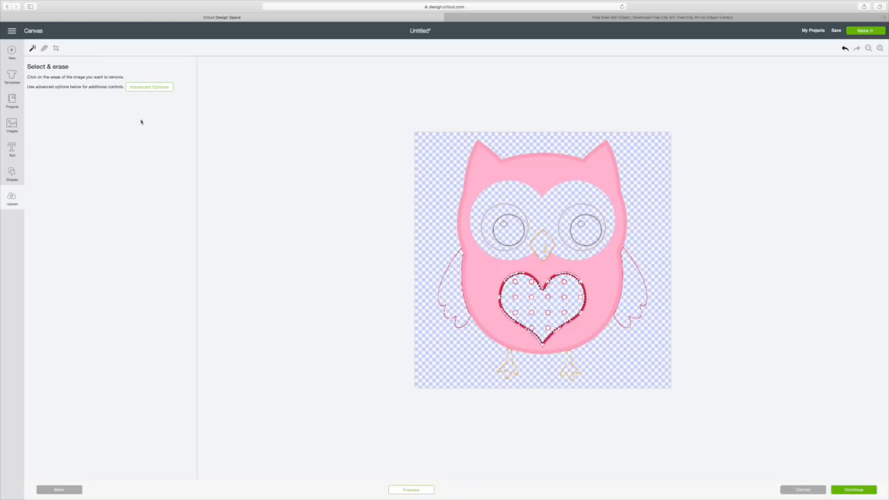
Erase the leftover outlines of the eyes and beak and the heart's remaining border and dots with a slightly larger eraser
left_click(43, 48)
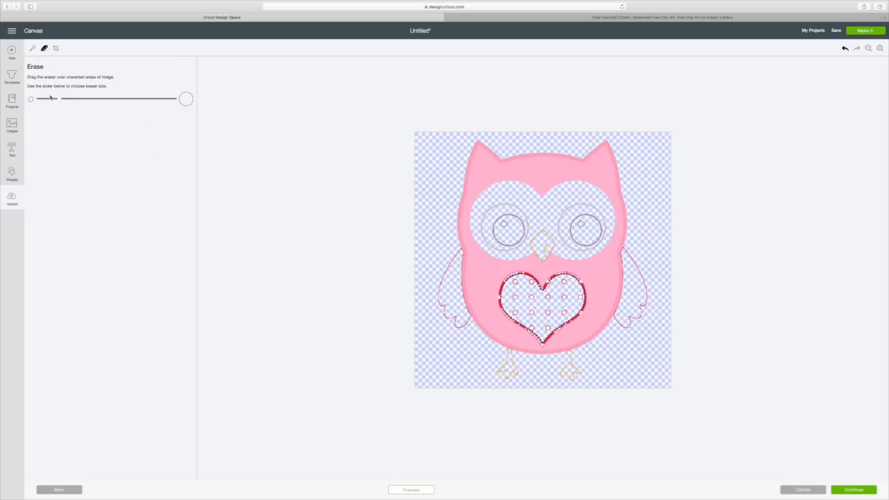
left_click_drag(58, 99, 62, 98)
mouse_move(525, 220)
left_mouse_down()
mouse_move(516, 246)
mouse_move(488, 242)
mouse_move(485, 215)
mouse_move(495, 208)
mouse_move(521, 221)
mouse_move(497, 224)
mouse_move(501, 240)
mouse_move(506, 223)
mouse_move(496, 223)
mouse_move(549, 230)
mouse_move(531, 239)
mouse_move(549, 247)
left_mouse_up()
left_click_drag(542, 256, 534, 246)
mouse_move(582, 205)
left_mouse_down()
mouse_move(560, 210)
mouse_move(593, 206)
mouse_move(599, 216)
mouse_move(600, 228)
mouse_move(583, 239)
mouse_move(593, 216)
mouse_move(559, 220)
mouse_move(593, 229)
mouse_move(573, 219)
mouse_move(581, 221)
mouse_move(571, 226)
mouse_move(583, 216)
mouse_move(605, 226)
mouse_move(595, 244)
mouse_move(566, 238)
left_mouse_up()
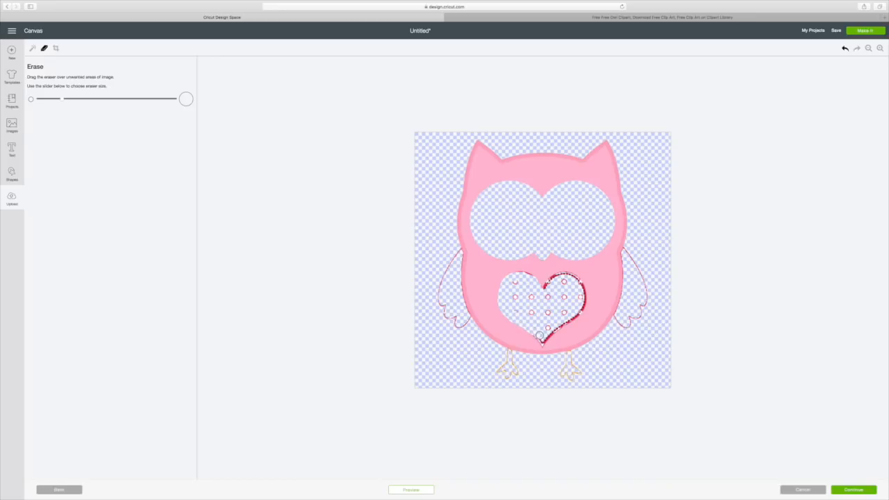
left_click_drag(542, 338, 582, 305)
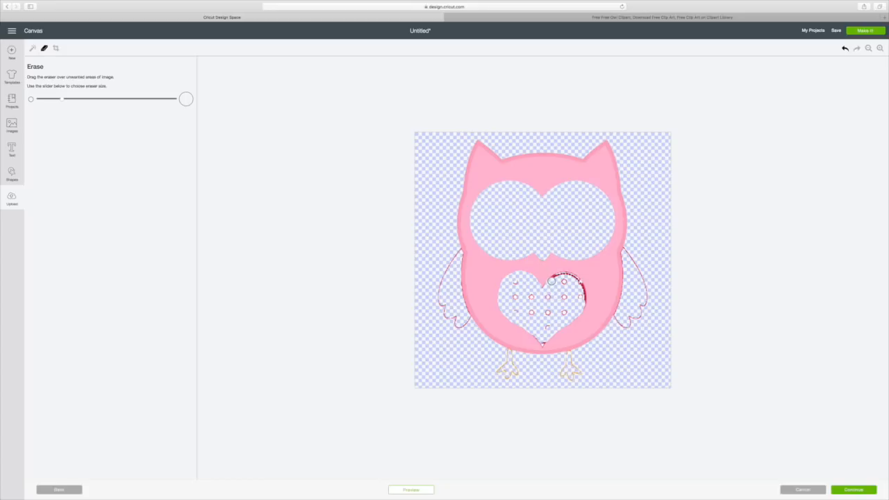
mouse_move(555, 278)
left_mouse_down()
mouse_move(579, 287)
mouse_move(557, 277)
mouse_move(543, 294)
mouse_move(581, 278)
mouse_move(582, 306)
mouse_move(570, 317)
mouse_move(564, 285)
mouse_move(553, 305)
mouse_move(535, 306)
mouse_move(515, 282)
mouse_move(515, 300)
mouse_move(541, 315)
mouse_move(528, 295)
mouse_move(547, 330)
left_mouse_up()
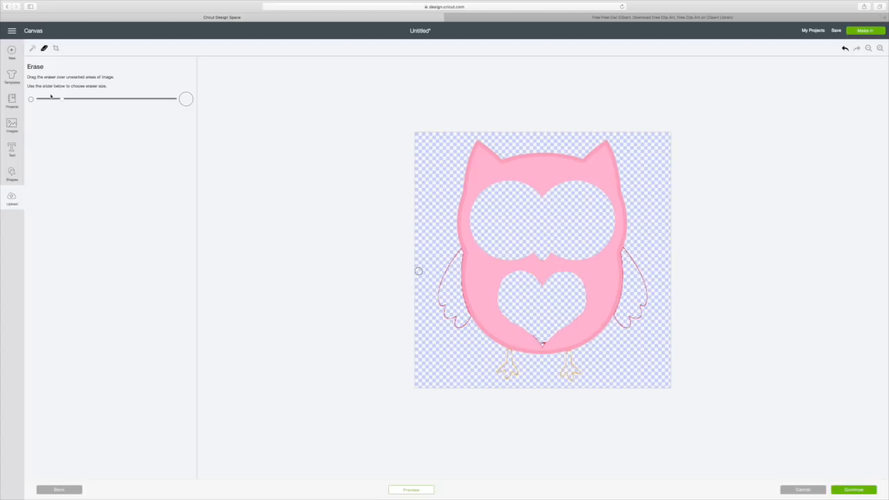
Reduce the eraser size and erase the leftover outlines of both wings and both feet around the pink body
left_click_drag(63, 100, 48, 100)
mouse_move(459, 251)
left_mouse_down()
mouse_move(440, 282)
mouse_move(445, 317)
left_mouse_up()
left_click_drag(460, 282, 458, 248)
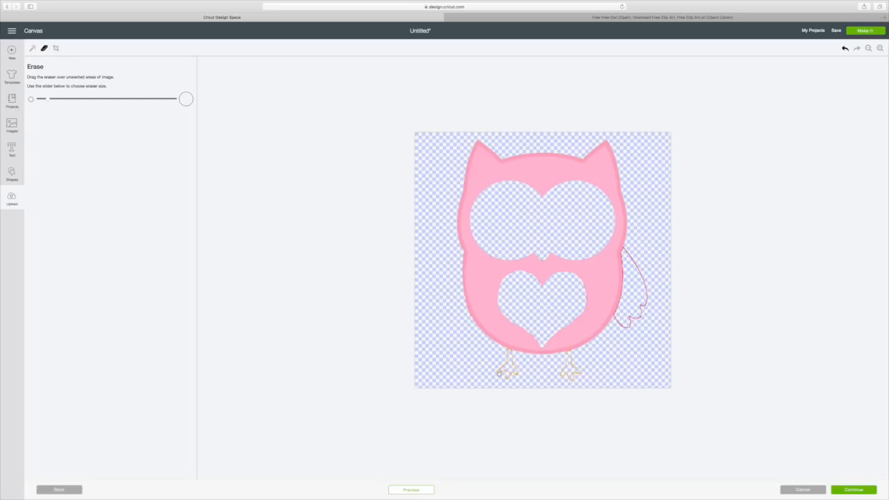
mouse_move(506, 350)
left_mouse_down()
mouse_move(519, 372)
mouse_move(498, 376)
mouse_move(514, 379)
mouse_move(501, 376)
mouse_move(518, 370)
mouse_move(507, 350)
left_mouse_up()
mouse_move(569, 353)
left_mouse_down()
mouse_move(575, 382)
mouse_move(560, 377)
mouse_move(590, 376)
mouse_move(557, 373)
mouse_move(583, 371)
left_mouse_up()
mouse_move(629, 251)
left_mouse_down()
mouse_move(647, 300)
mouse_move(630, 327)
mouse_move(618, 319)
mouse_move(628, 323)
left_mouse_up()
Save the isolated pink body as a Print Then Cut image with the tag "pink part of body"
left_click(863, 493)
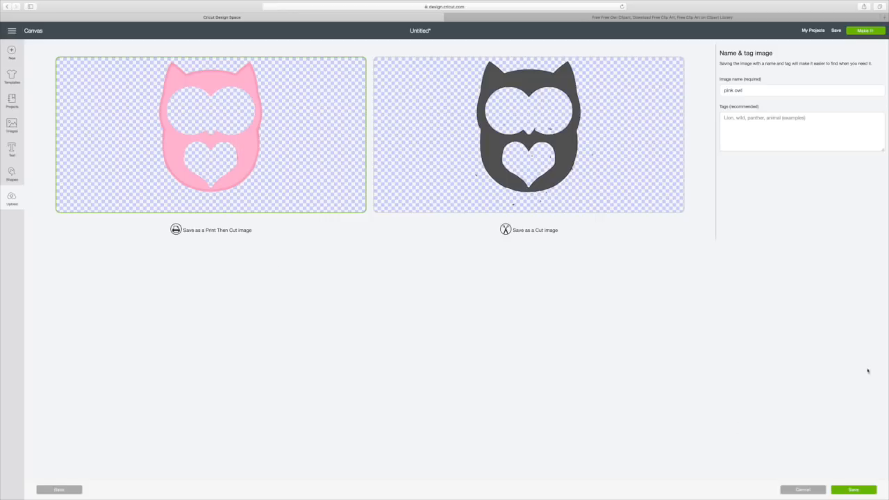
left_click(731, 118)
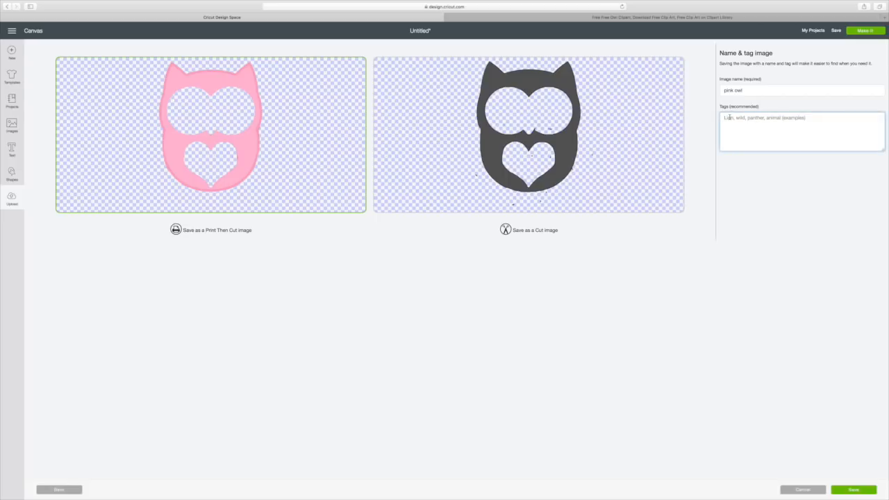
type("pink part of body")
left_click(857, 490)
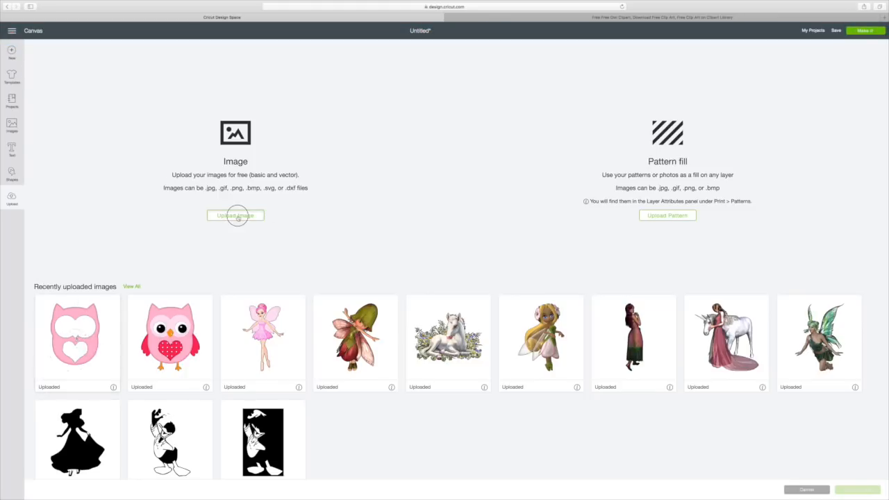
Upload the original pink owl JPEG from Downloads once more and set its image type to Complex
left_click(236, 215)
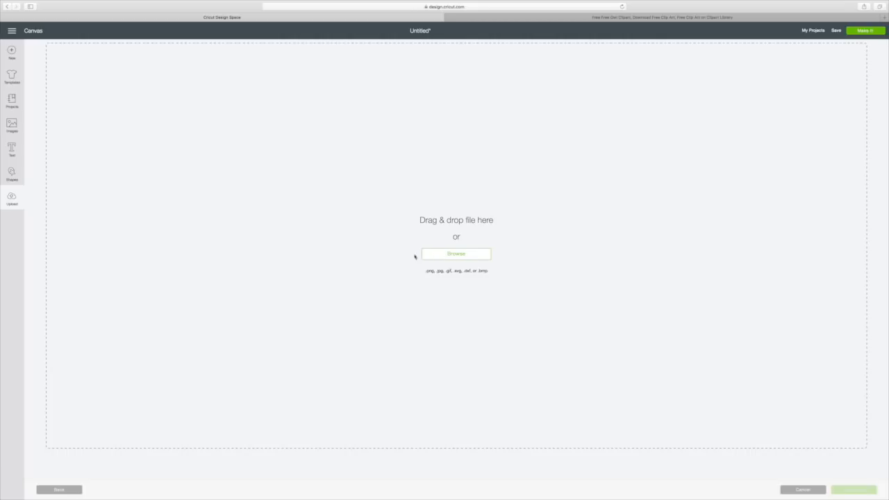
left_click(448, 254)
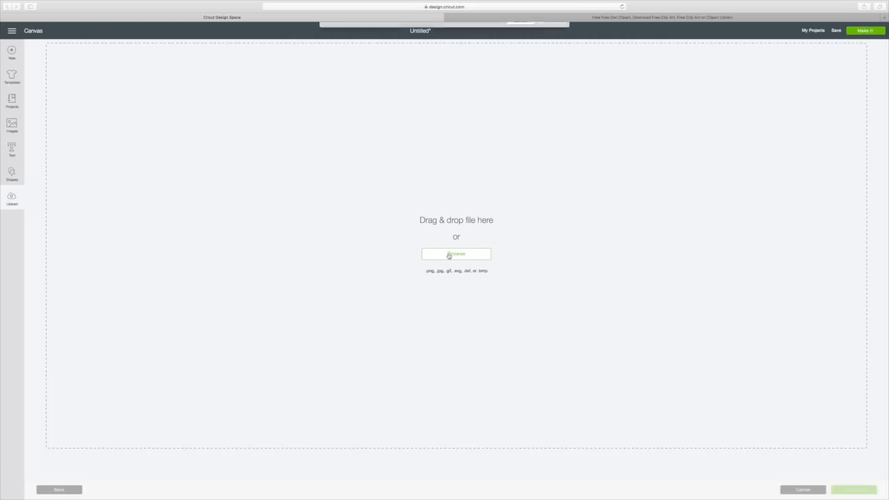
scroll(412, 104, "down", 4)
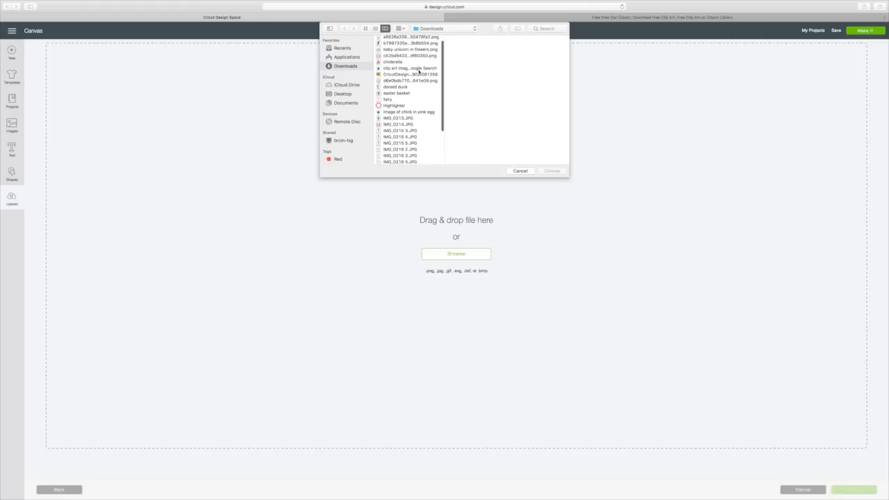
scroll(435, 117, "down", 3)
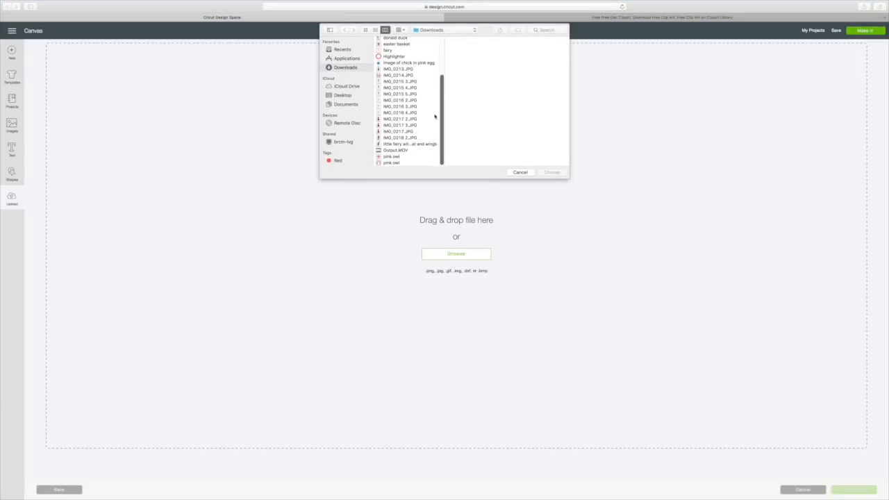
left_click(391, 157)
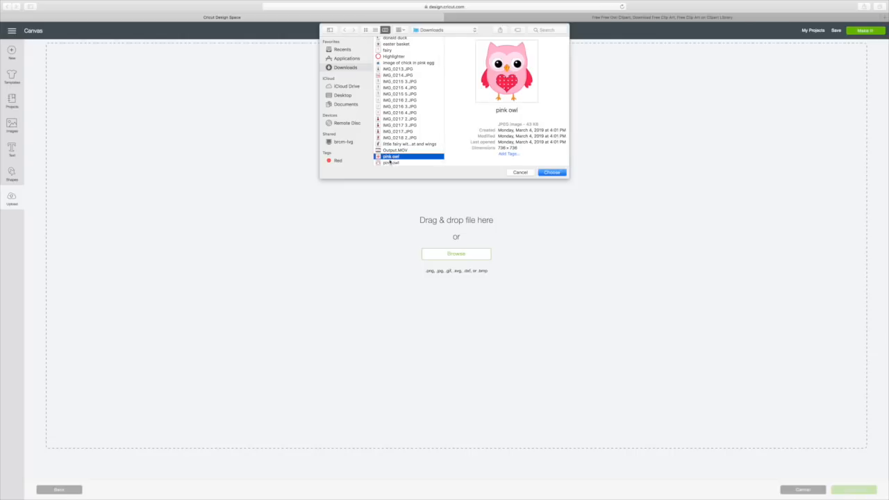
left_click(552, 172)
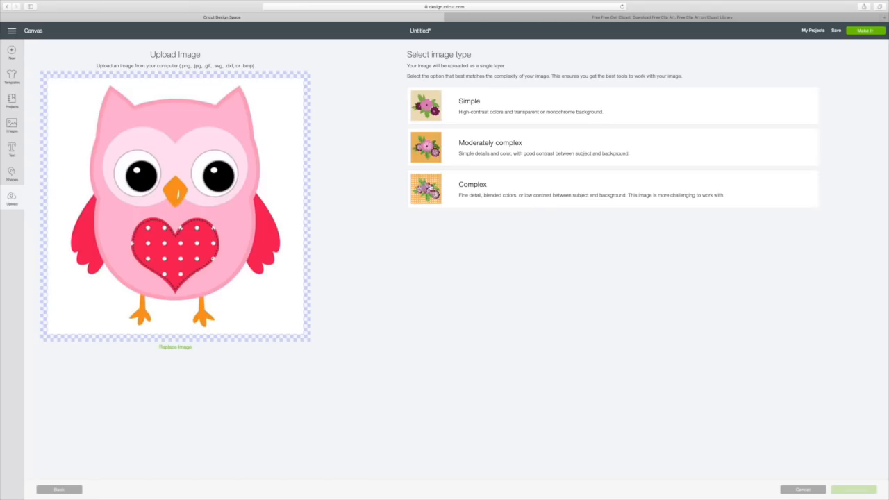
left_click(431, 186)
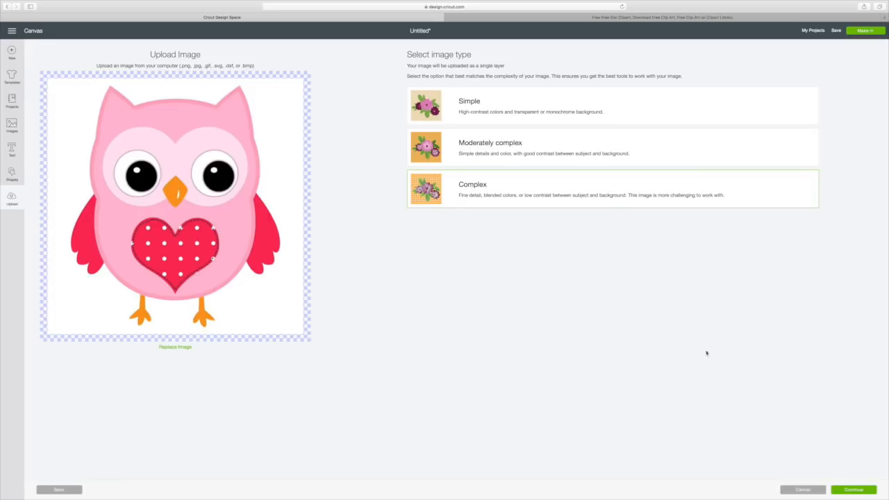
left_click(850, 490)
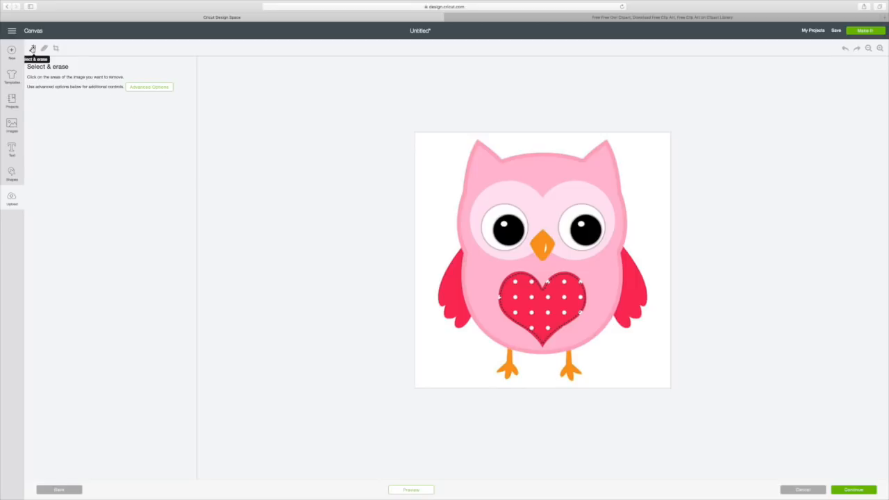
Remove the white background, the pink body fill and the left wing's red fill with Select & Erase
left_click(439, 154)
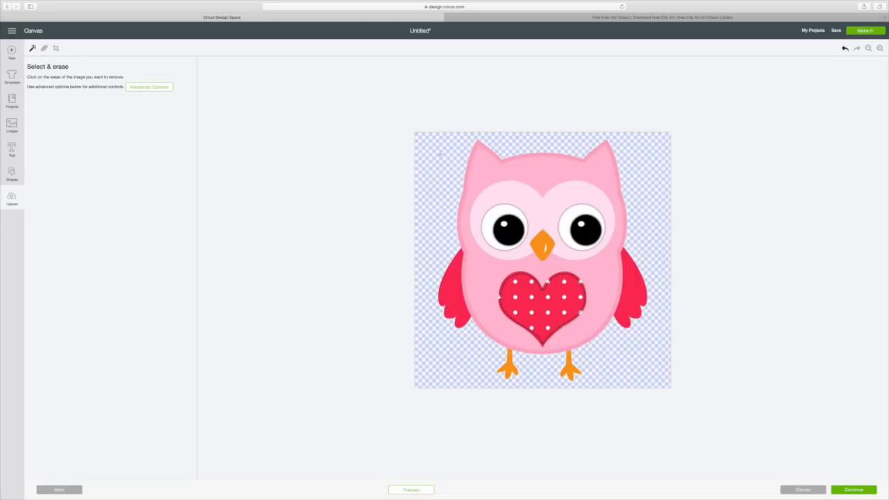
left_click(527, 169)
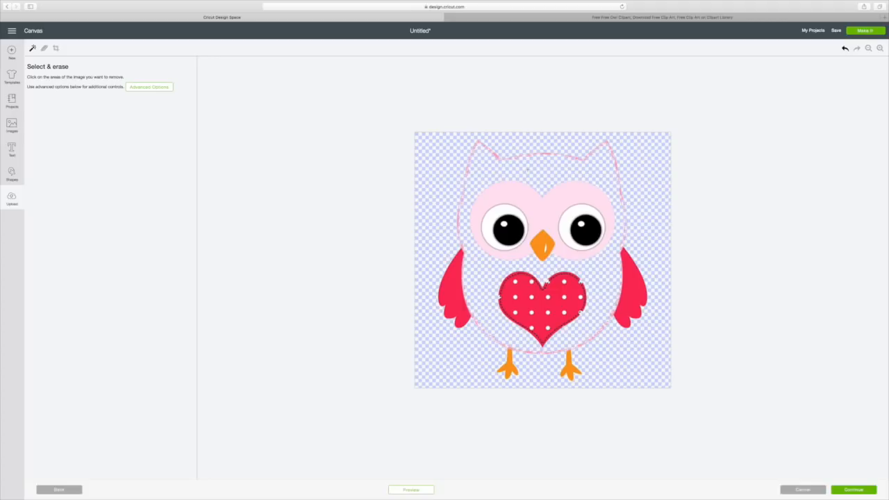
left_click(450, 276)
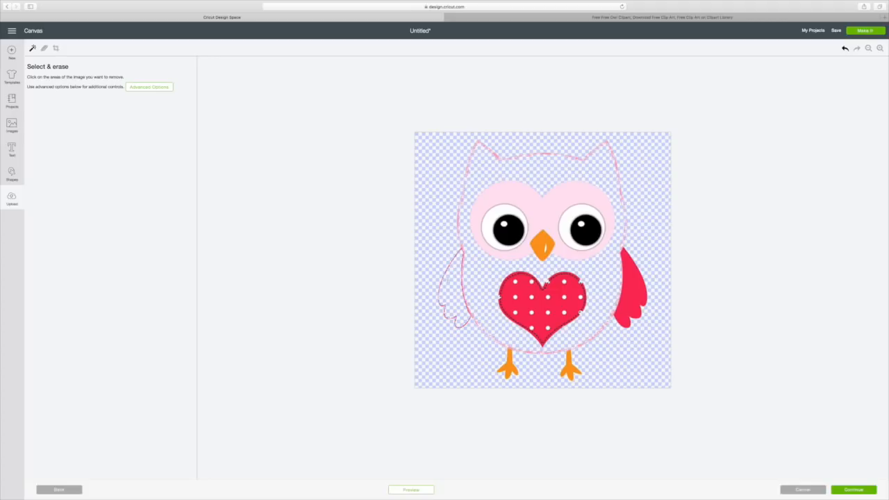
Remove the heart's red fill and the dark red border segments all around it
left_click(516, 283)
left_click(519, 273)
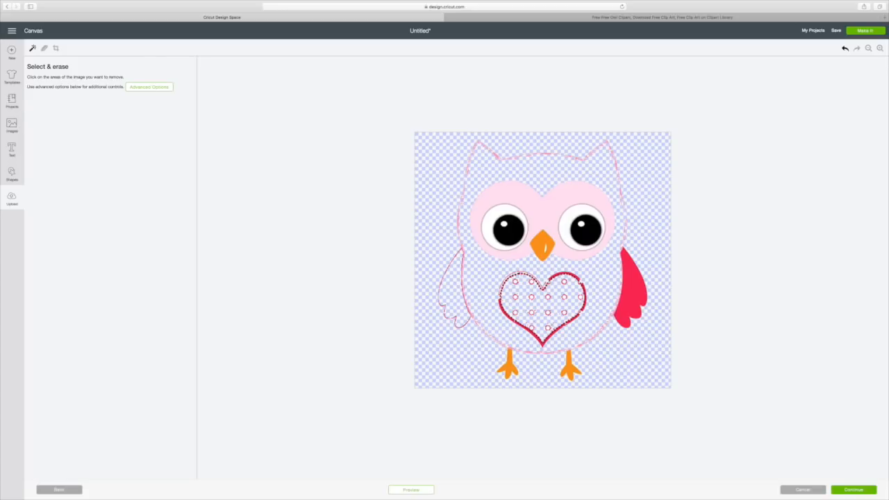
left_click(566, 274)
left_click(587, 299)
left_click(577, 315)
left_click(566, 323)
left_click(556, 330)
left_click(544, 339)
left_click(509, 317)
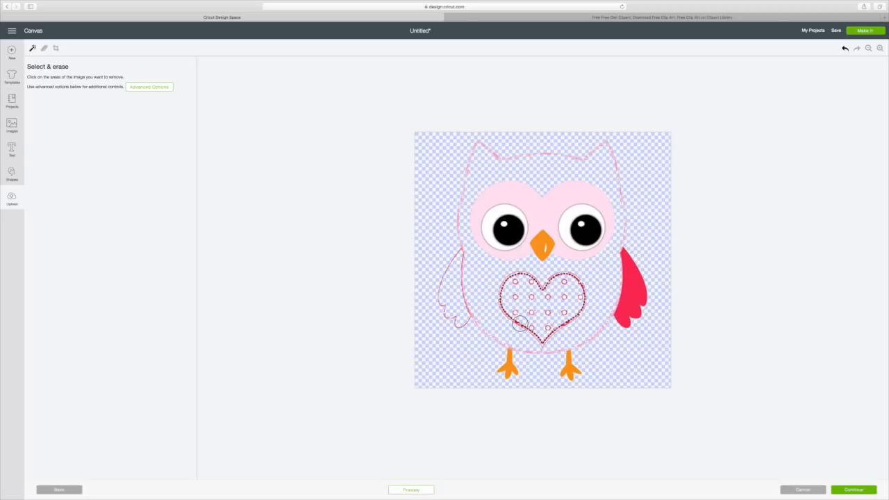
Remove the orange fill of both feet and the beak, and the right wing's red fill with Select & Erase
left_click(508, 364)
left_click(571, 366)
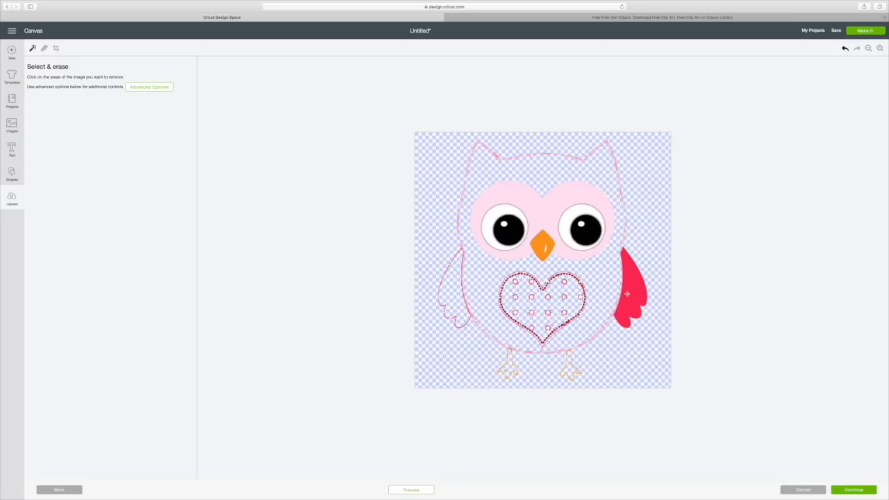
left_click(627, 293)
left_click(544, 246)
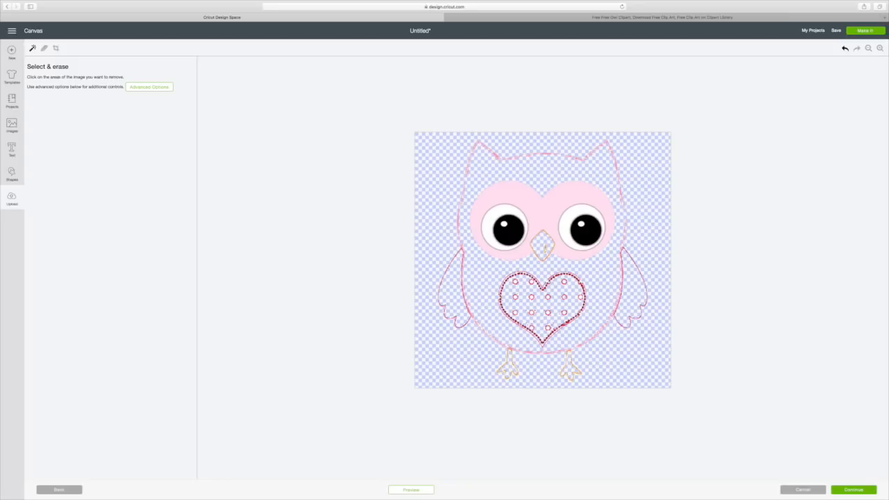
Remove the black pupils and the white areas of both eyes, and check the remaining cut outlines in the preview
left_click(583, 225)
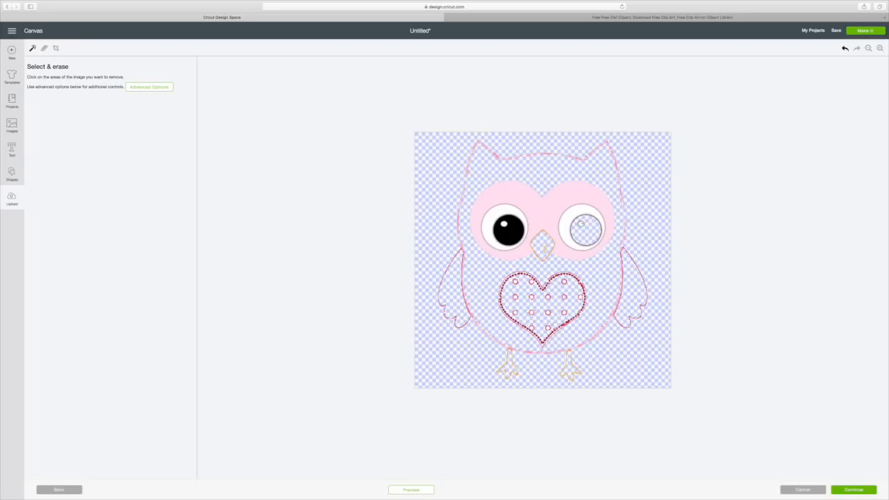
left_click(569, 210)
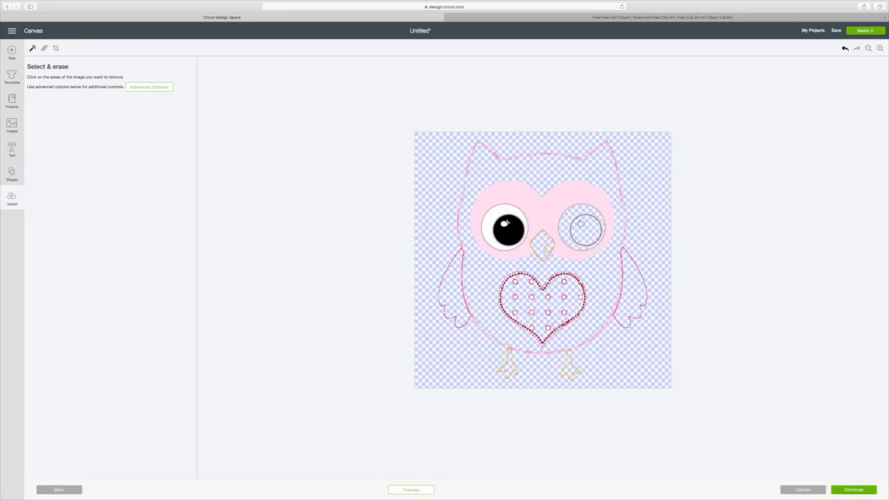
left_click(513, 226)
left_click(502, 210)
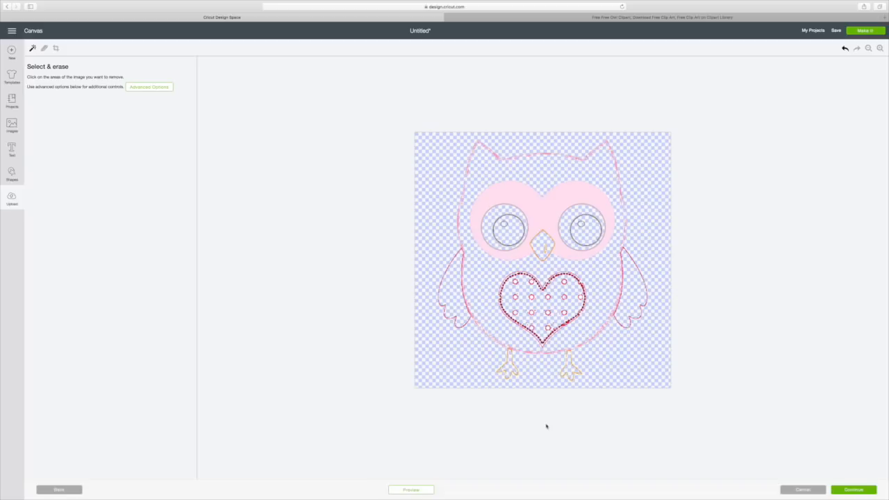
left_click(415, 490)
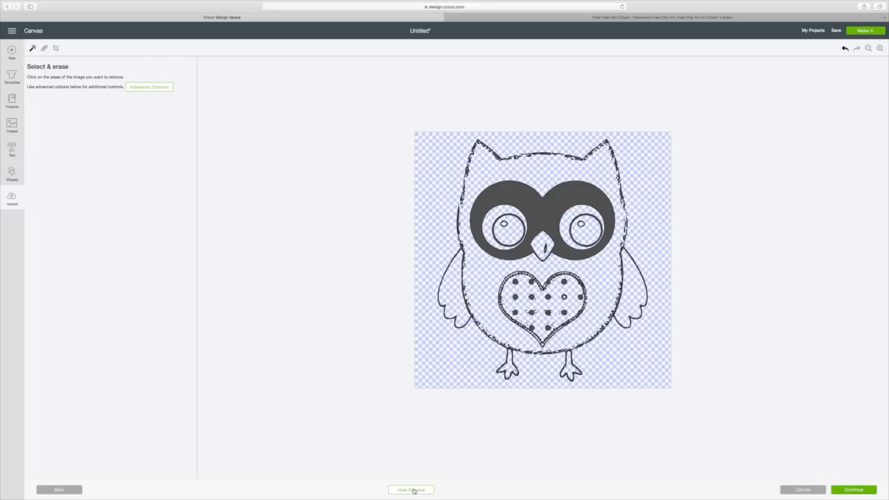
left_click(408, 490)
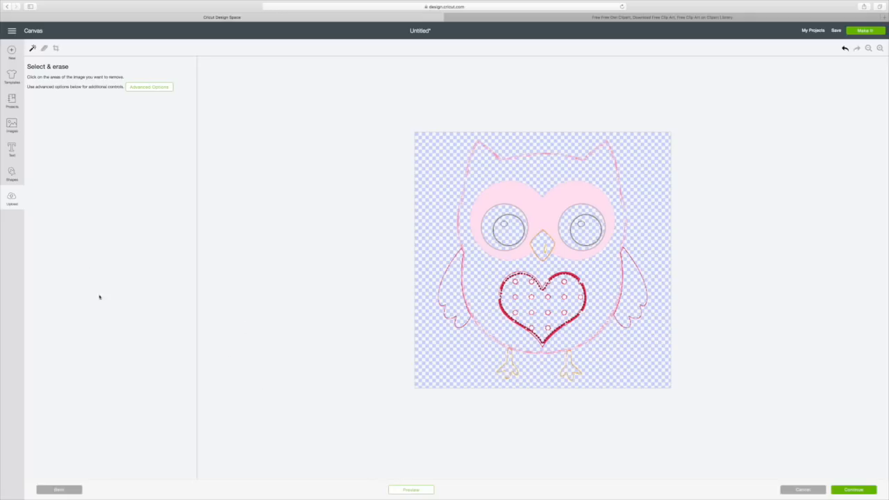
Erase all remnants of the heart, including its border and dots, with a slightly larger eraser
left_click(44, 48)
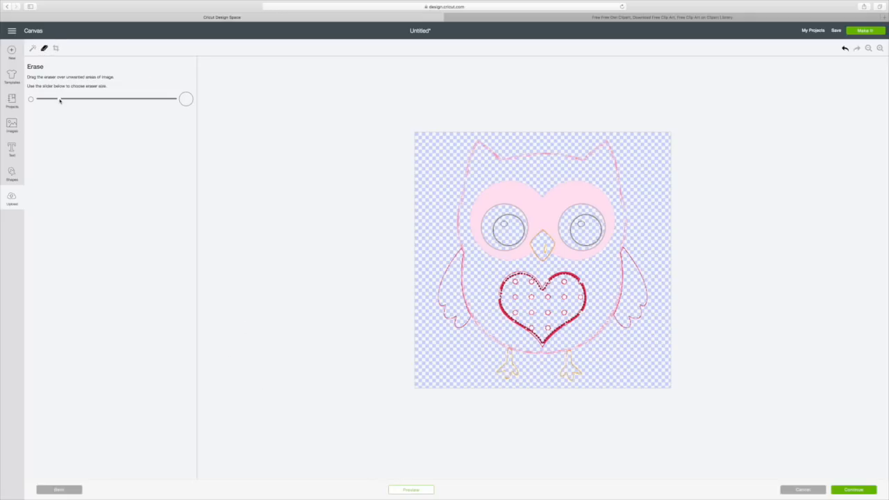
left_click_drag(60, 100, 70, 99)
mouse_move(505, 276)
left_mouse_down()
mouse_move(527, 275)
mouse_move(498, 299)
mouse_move(513, 285)
mouse_move(510, 315)
mouse_move(549, 331)
mouse_move(556, 346)
mouse_move(560, 311)
left_mouse_up()
mouse_move(502, 293)
left_mouse_down()
mouse_move(544, 276)
mouse_move(502, 276)
left_mouse_up()
mouse_move(571, 269)
left_mouse_down()
mouse_move(535, 276)
mouse_move(597, 274)
mouse_move(536, 285)
mouse_move(594, 285)
mouse_move(531, 292)
mouse_move(599, 296)
mouse_move(523, 305)
mouse_move(600, 305)
mouse_move(571, 317)
mouse_move(525, 311)
mouse_move(589, 314)
mouse_move(562, 322)
mouse_move(582, 313)
mouse_move(566, 303)
mouse_move(587, 301)
mouse_move(555, 307)
left_mouse_up()
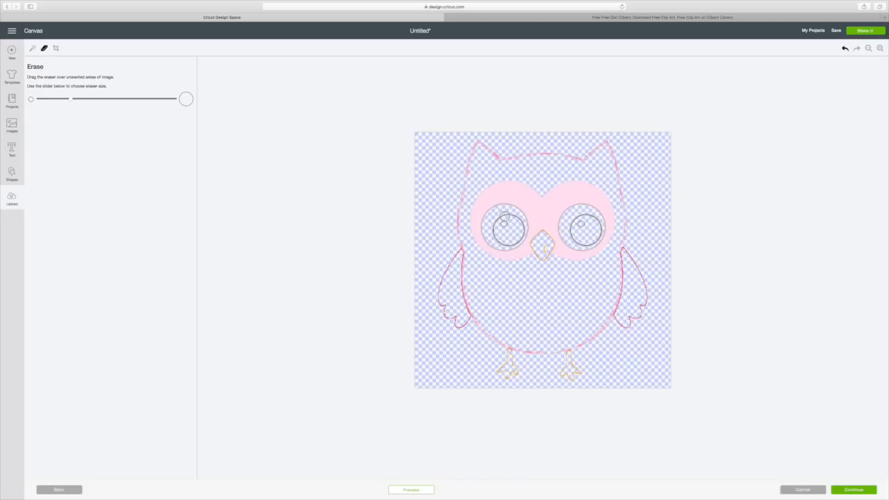
Erase the pupil outlines inside both eyes and the leftover outlines of the body, wings and feet
mouse_move(505, 217)
left_mouse_down()
mouse_move(497, 220)
mouse_move(517, 222)
mouse_move(496, 223)
mouse_move(494, 237)
mouse_move(517, 240)
mouse_move(522, 231)
mouse_move(500, 223)
left_mouse_up()
mouse_move(593, 227)
left_mouse_down()
mouse_move(578, 222)
mouse_move(575, 239)
mouse_move(588, 242)
mouse_move(593, 224)
left_mouse_up()
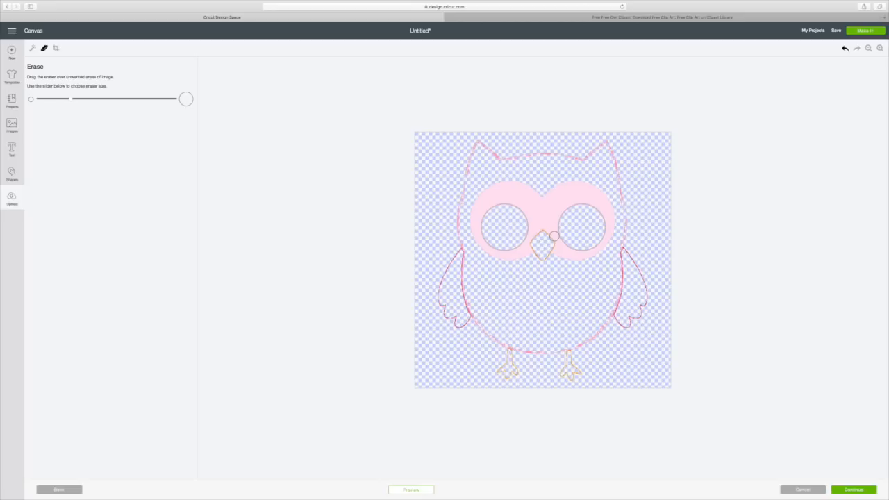
mouse_move(578, 376)
left_mouse_down()
mouse_move(615, 310)
mouse_move(626, 248)
mouse_move(640, 296)
mouse_move(633, 319)
mouse_move(614, 327)
mouse_move(630, 303)
mouse_move(634, 319)
mouse_move(642, 267)
mouse_move(645, 312)
mouse_move(628, 277)
mouse_move(628, 207)
mouse_move(615, 150)
mouse_move(594, 148)
mouse_move(576, 164)
mouse_move(605, 150)
mouse_move(616, 164)
mouse_move(554, 153)
mouse_move(498, 157)
mouse_move(493, 143)
mouse_move(472, 144)
mouse_move(497, 151)
mouse_move(470, 149)
mouse_move(459, 185)
mouse_move(479, 149)
mouse_move(456, 205)
mouse_move(456, 227)
mouse_move(466, 187)
mouse_move(450, 327)
mouse_move(427, 292)
mouse_move(441, 271)
mouse_move(458, 327)
mouse_move(456, 310)
mouse_move(529, 355)
mouse_move(492, 370)
mouse_move(513, 375)
mouse_move(547, 346)
mouse_move(568, 349)
left_mouse_up()
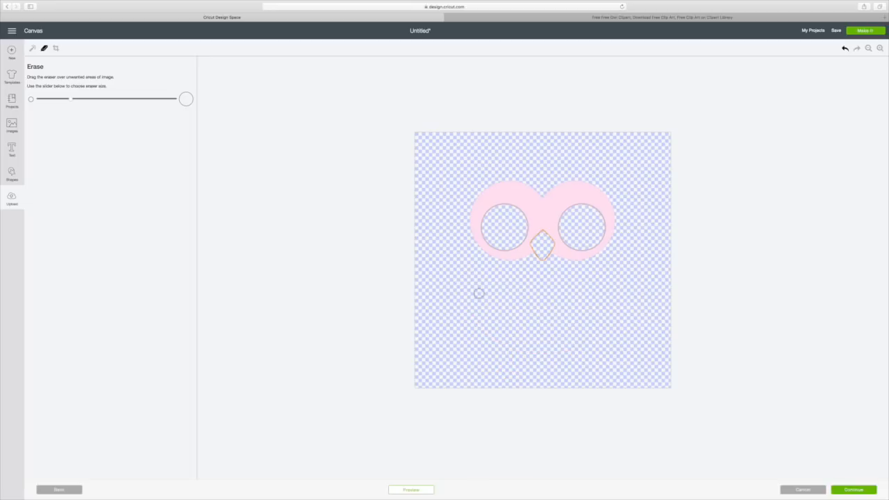
Erase the beak outline with a near-minimum eraser size and clean up stray specks in the right eye using the cut preview
left_click_drag(71, 99, 38, 99)
left_click_drag(536, 254, 540, 259)
left_click(419, 493)
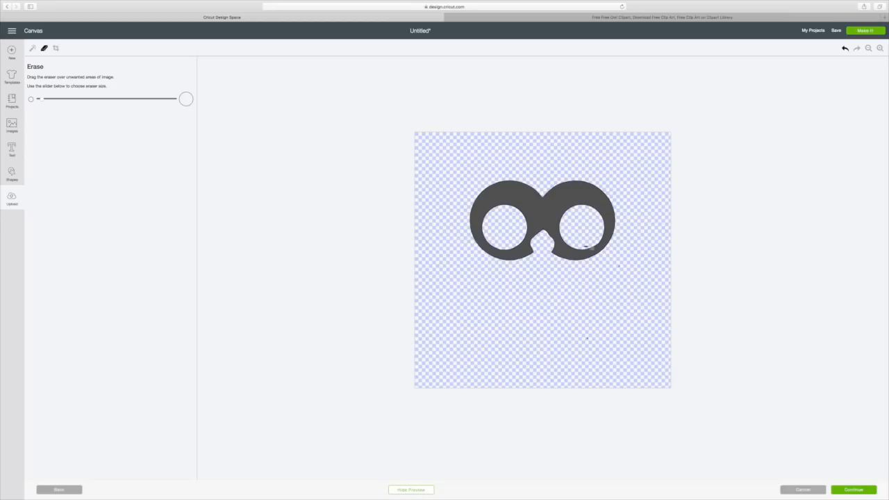
left_click(408, 489)
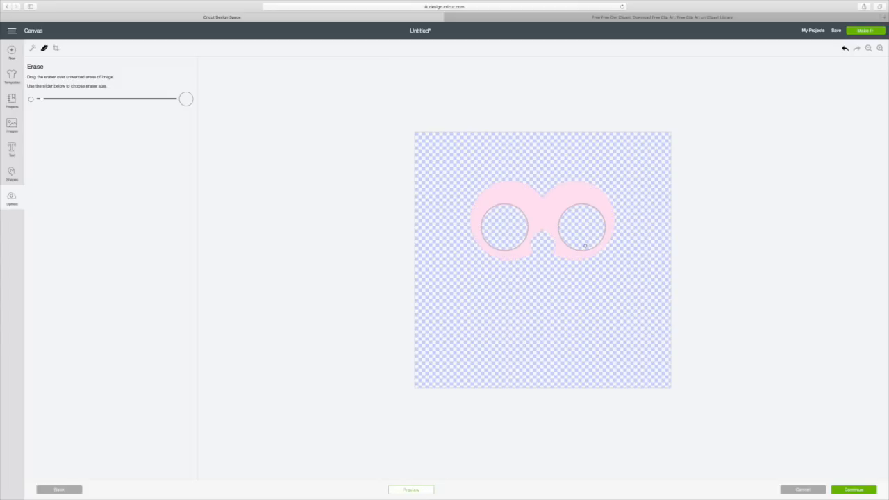
left_click(425, 490)
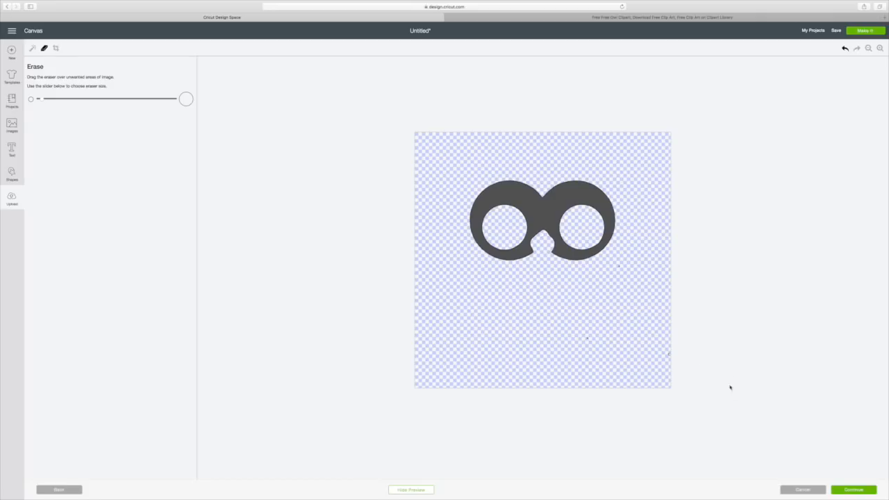
Save the eye surround as a Print Then Cut image with the tag "light pink around eyes"
left_click(854, 490)
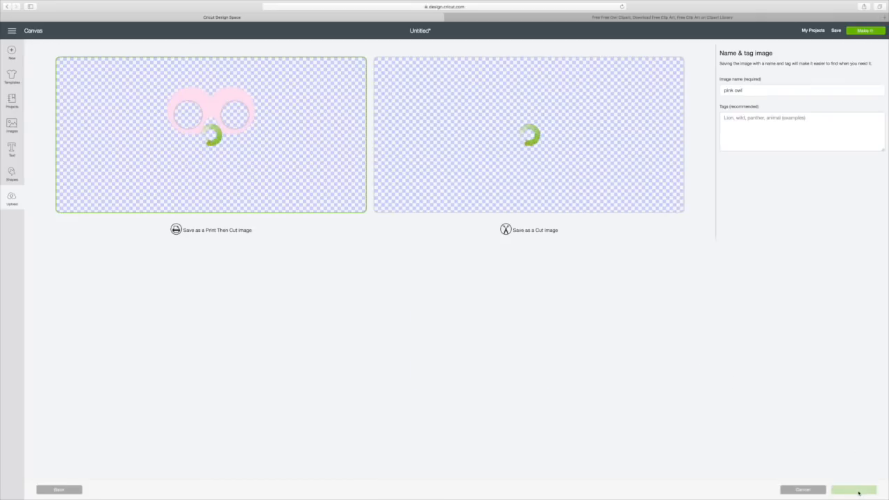
left_click(723, 122)
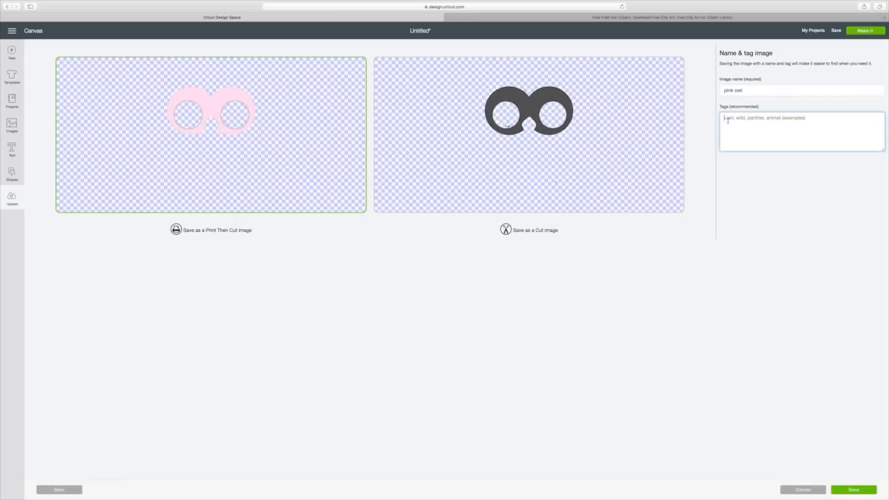
type("light pink around eyes")
left_click(854, 489)
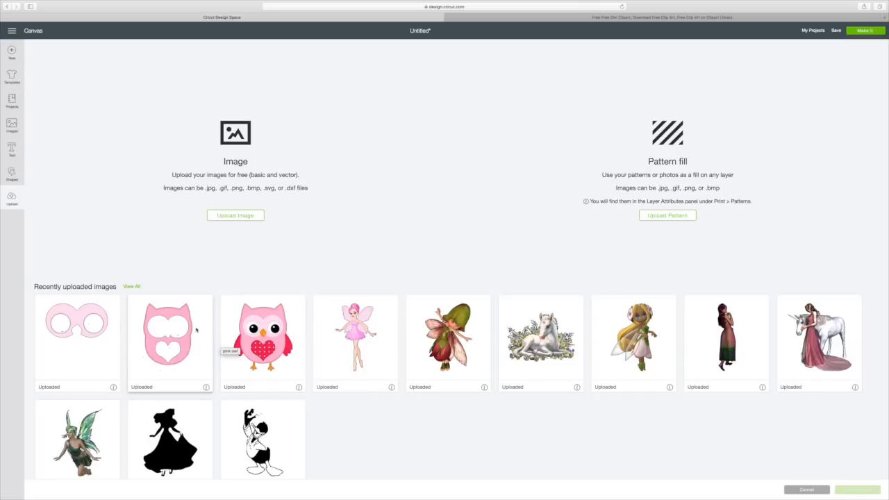
Upload the original "pink owl" image from Downloads again and set its image type to Complex
left_click(248, 218)
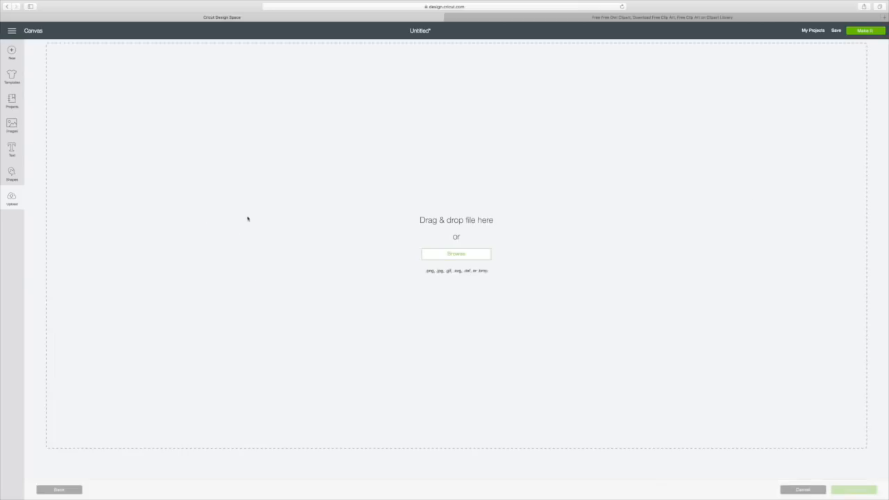
left_click(457, 254)
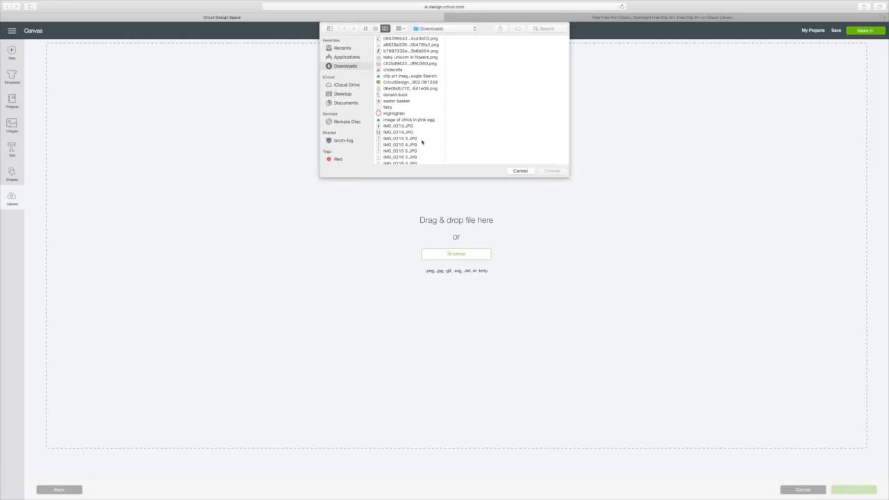
scroll(422, 141, "down", 5)
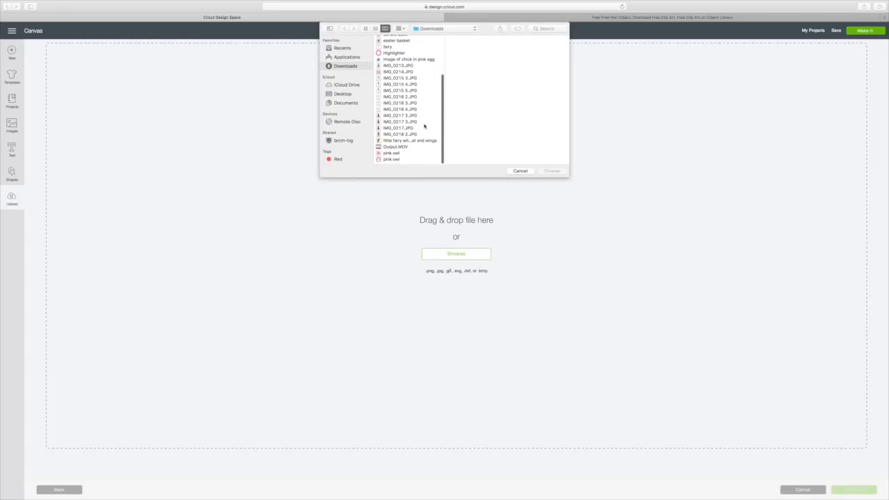
left_click(398, 157)
left_click(553, 171)
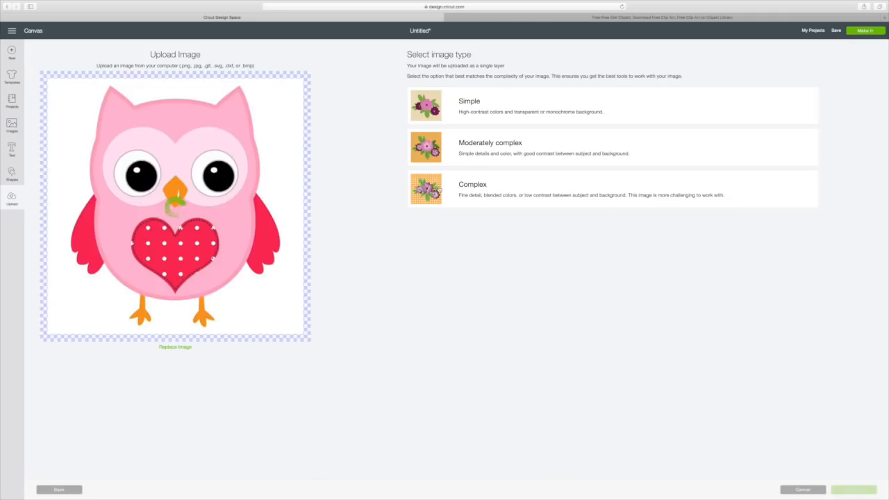
left_click(431, 202)
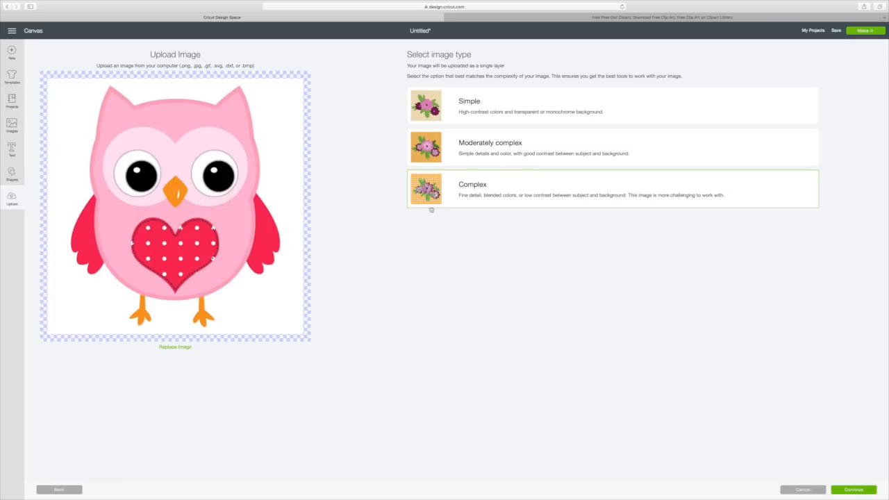
left_click(856, 490)
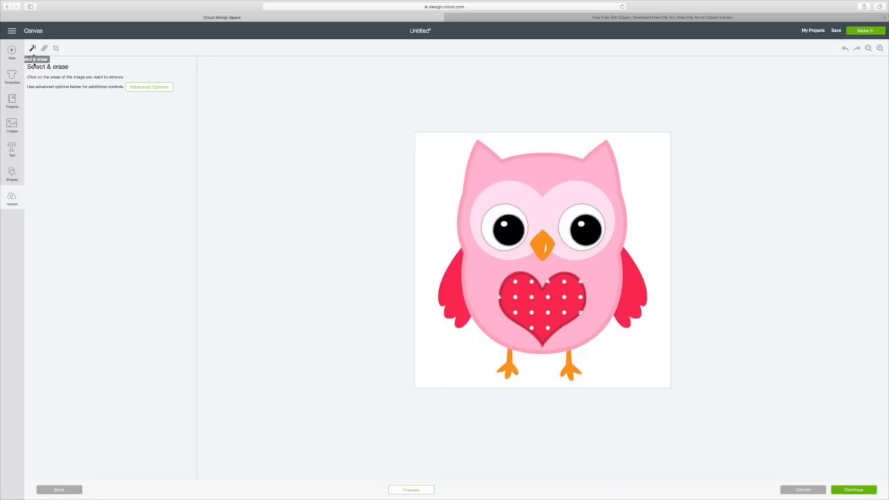
Remove the white background, the pink body fill and the light pink eye surround with Select & Erase
left_click(430, 161)
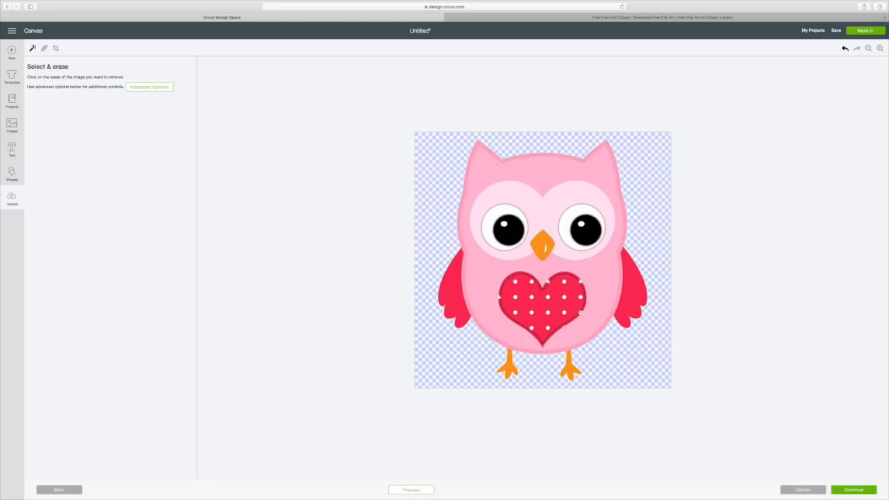
left_click(497, 159)
left_click(518, 192)
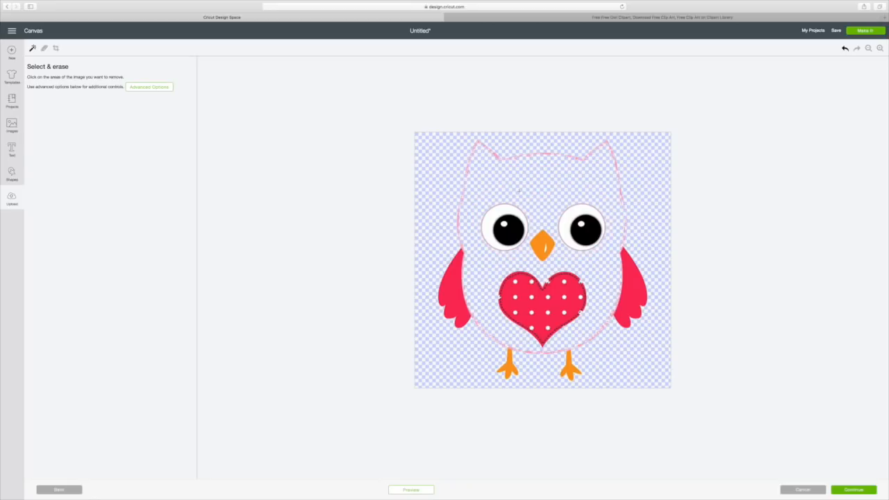
Remove the white areas and black pupils of both eyes and the orange beak fill
left_click(507, 209)
left_click(509, 224)
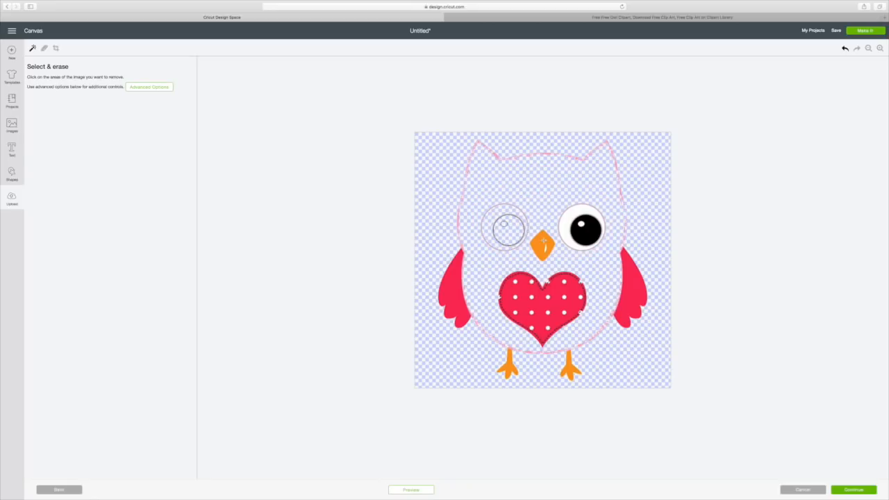
left_click(543, 242)
left_click(569, 226)
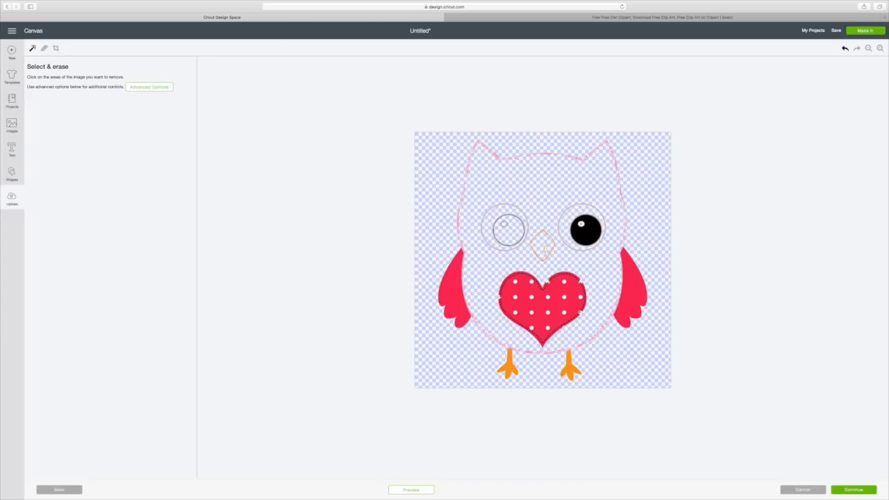
left_click(586, 230)
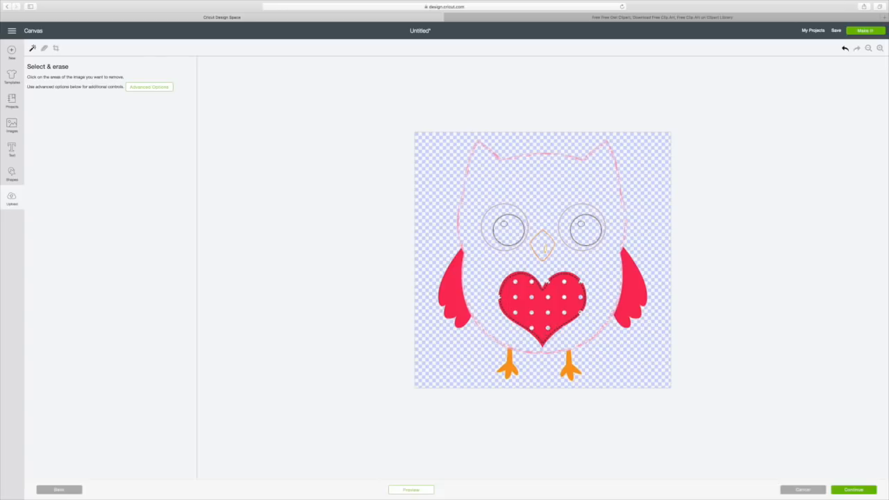
Remove the orange fill of both feet and check the remaining shapes in the cut preview
left_click(508, 364)
left_click(568, 364)
left_click(412, 490)
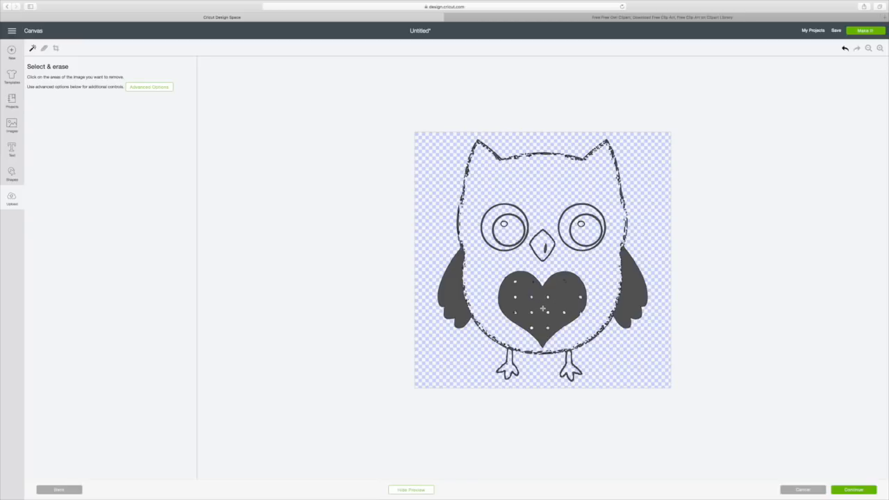
left_click(421, 490)
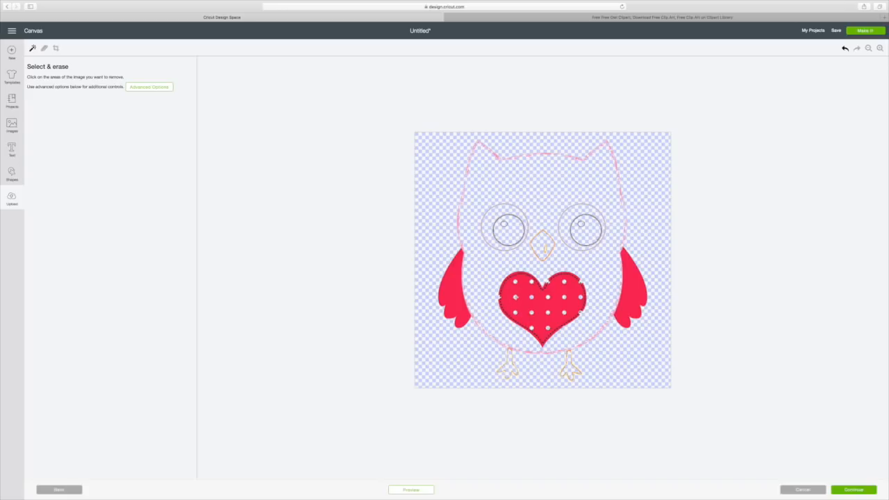
Try to clean up the dots inside the heart with Select & Erase, check the preview, and undo the removals
left_click(517, 281)
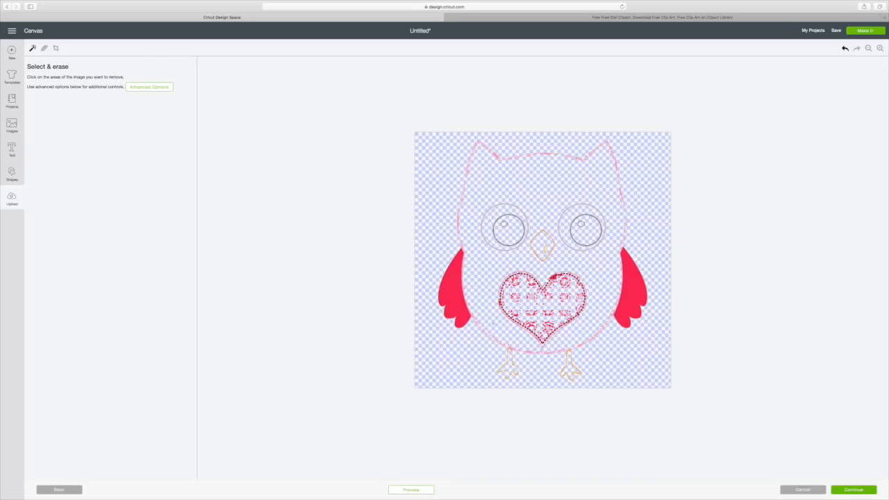
left_click(425, 490)
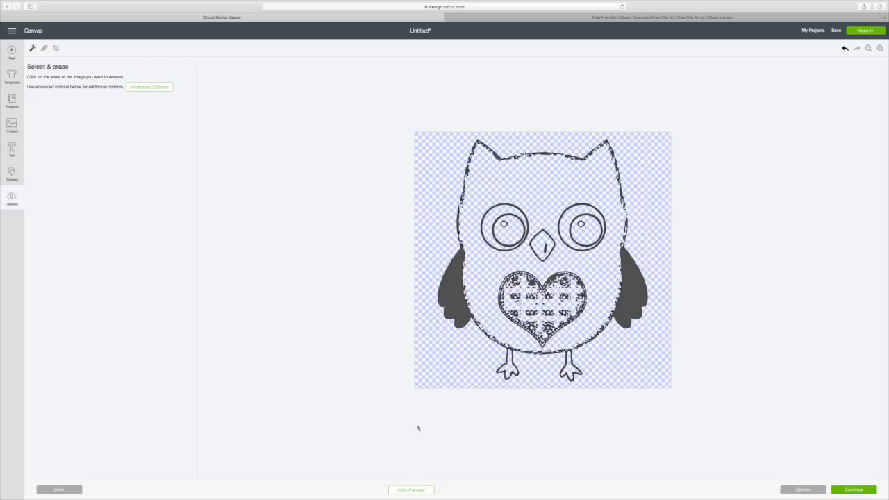
left_click(413, 489)
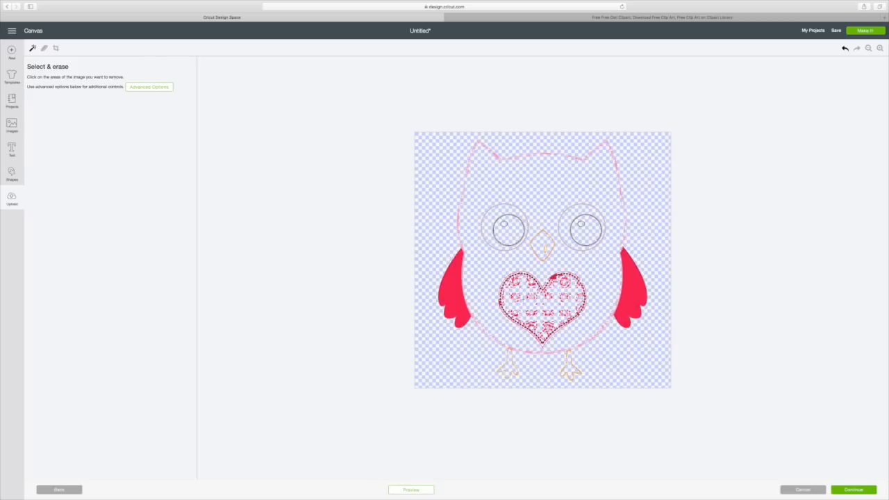
left_click(844, 49)
left_click(845, 50)
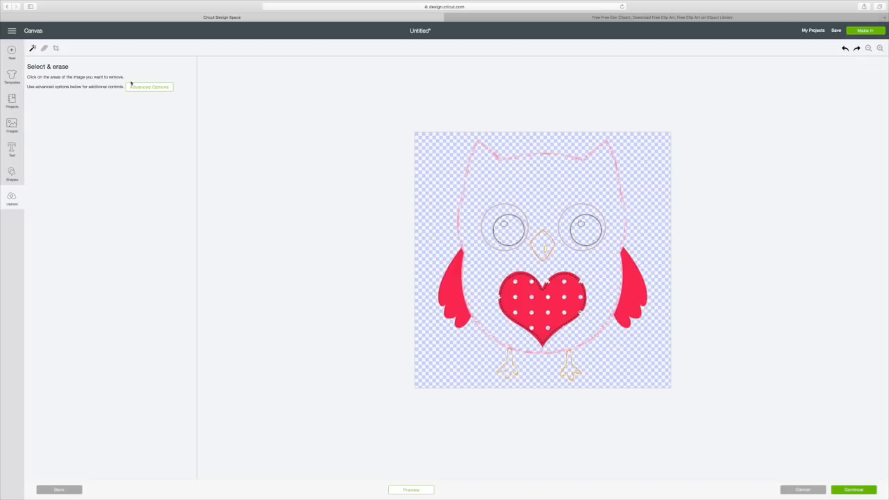
Enlarge the eraser and erase the leftover outlines of the head, eyes, beak, body and feet around the red wings and heart
left_click(44, 48)
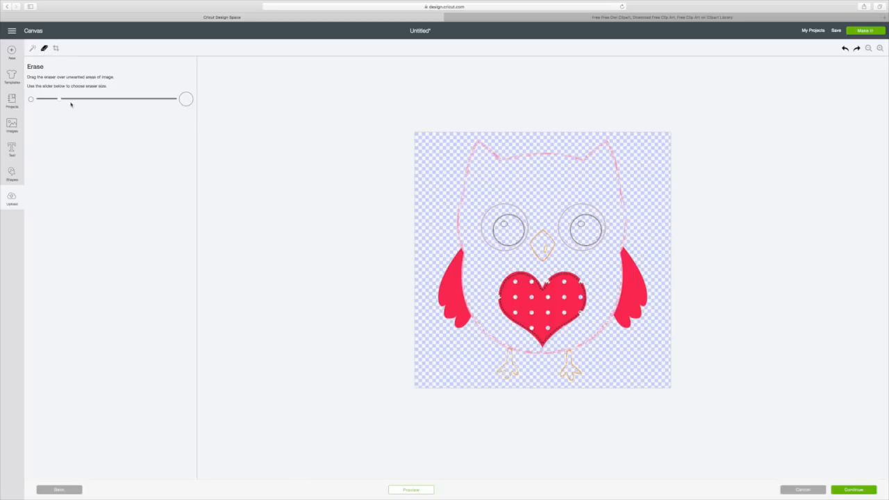
left_click_drag(59, 102, 134, 105)
mouse_move(473, 143)
left_mouse_down()
mouse_move(509, 143)
mouse_move(445, 155)
mouse_move(610, 149)
mouse_move(626, 203)
mouse_move(619, 229)
mouse_move(601, 238)
mouse_move(598, 191)
mouse_move(568, 235)
mouse_move(571, 205)
mouse_move(576, 223)
mouse_move(553, 248)
left_mouse_up()
mouse_move(459, 210)
left_mouse_down()
mouse_move(490, 192)
mouse_move(471, 164)
mouse_move(463, 227)
mouse_move(470, 237)
mouse_move(519, 241)
left_mouse_up()
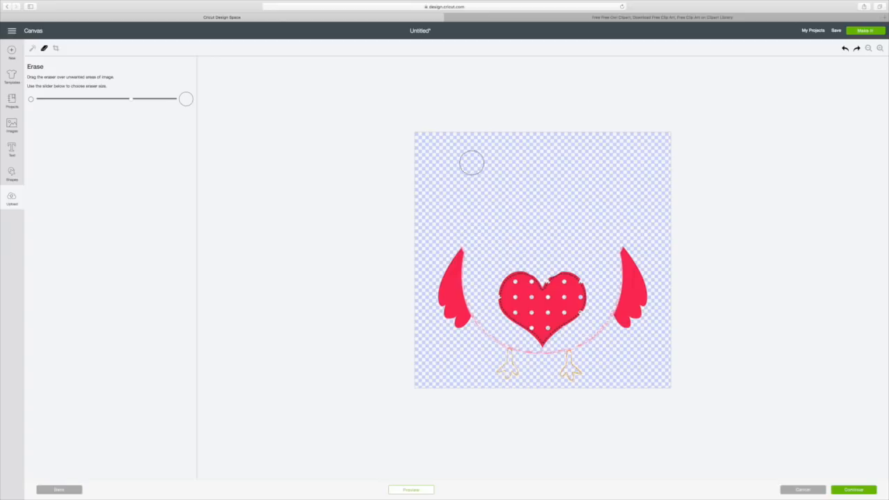
mouse_move(643, 211)
left_mouse_down()
mouse_move(564, 148)
mouse_move(591, 142)
left_mouse_up()
mouse_move(487, 339)
left_mouse_down()
mouse_move(520, 363)
mouse_move(497, 364)
mouse_move(521, 372)
mouse_move(542, 368)
mouse_move(517, 358)
mouse_move(577, 355)
mouse_move(566, 366)
mouse_move(584, 370)
mouse_move(560, 369)
mouse_move(598, 321)
mouse_move(608, 240)
left_mouse_up()
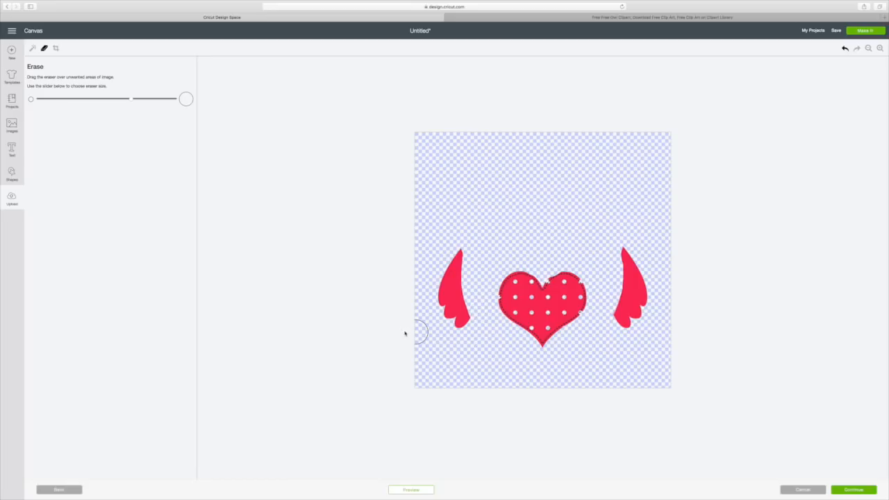
Check the cut preview, touch up the small dots in the heart with a very small eraser, and preview the shapes again
left_click(410, 490)
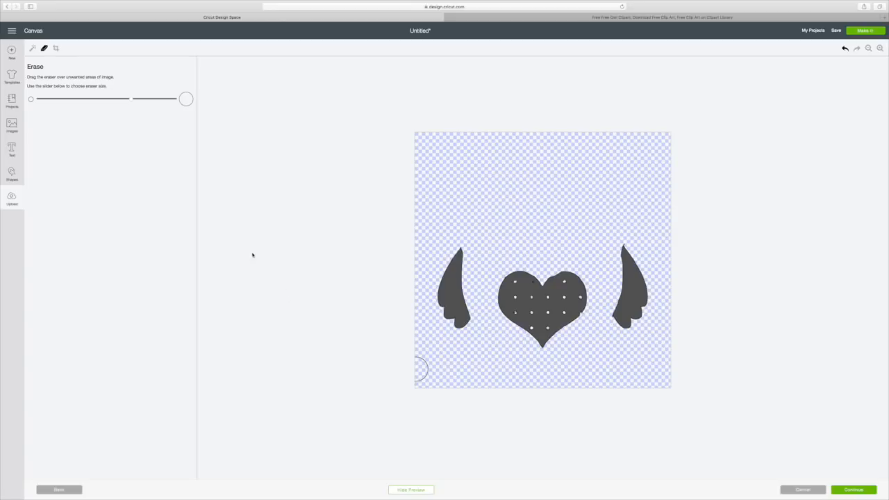
left_click(421, 489)
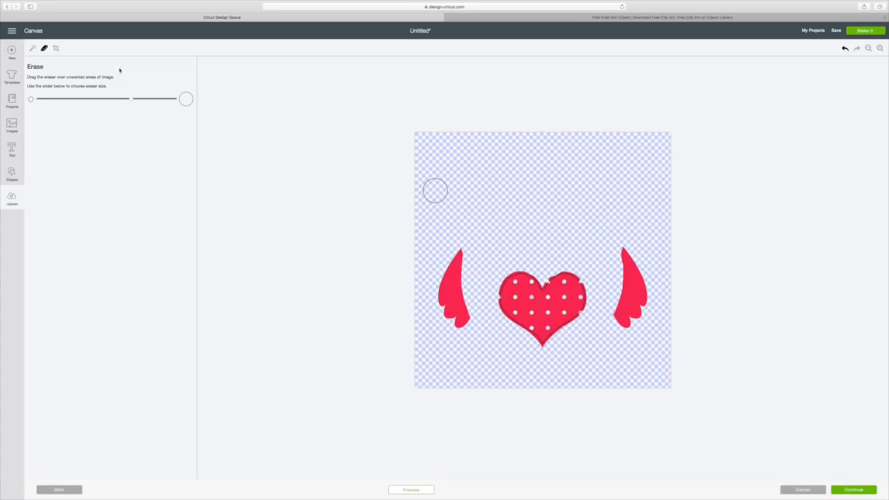
left_click_drag(130, 99, 39, 100)
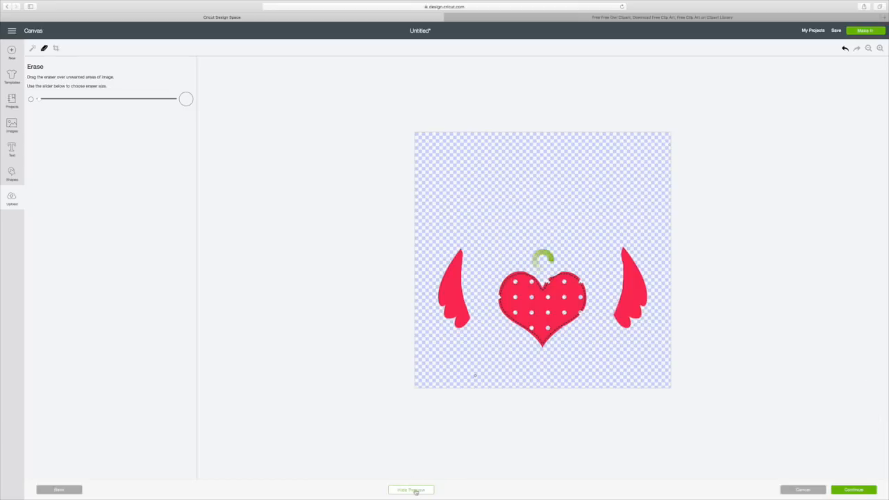
left_click(417, 489)
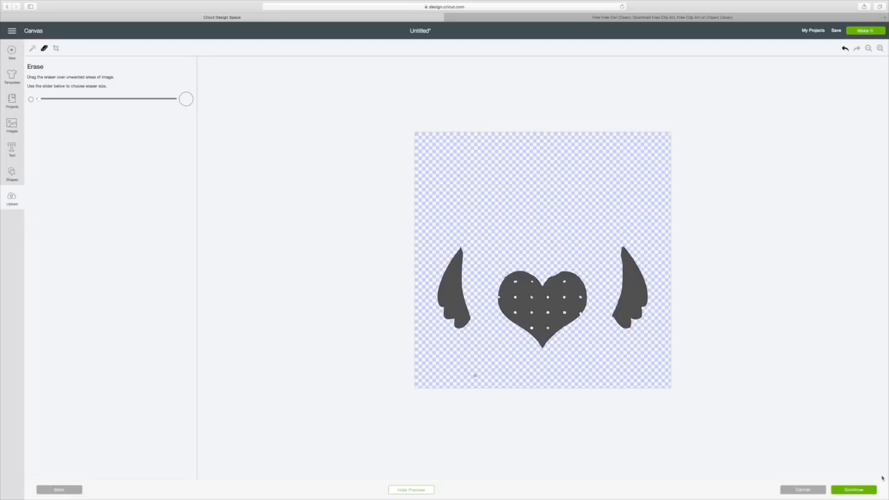
Save the wings and heart as a Print Then Cut image with the tag "med part of heart and wings"
left_click(855, 489)
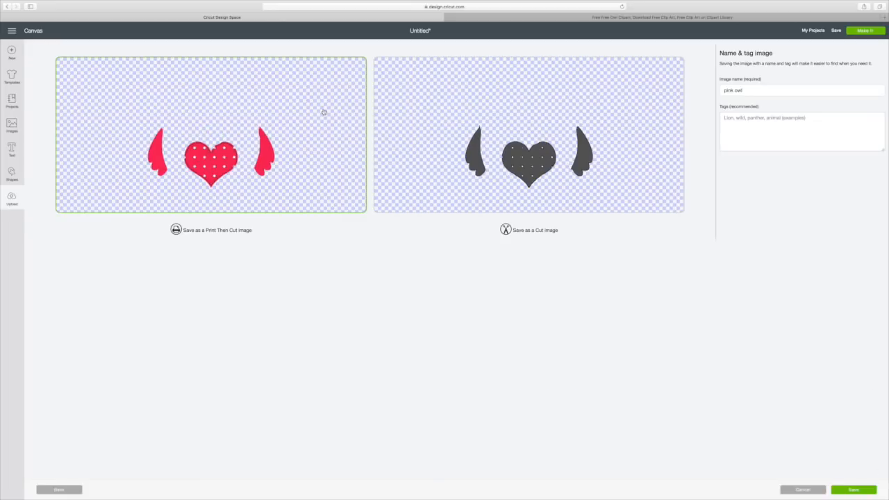
left_click(302, 146)
left_click(726, 119)
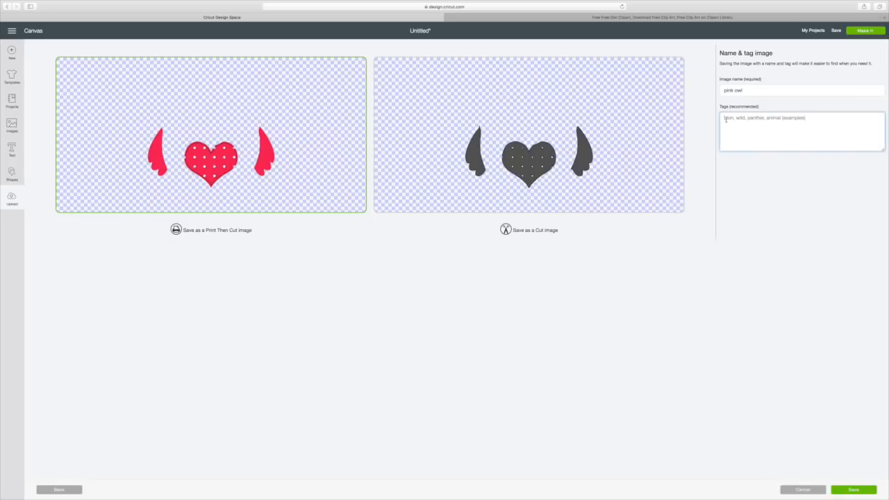
type("med part of heart and wings")
left_click(854, 490)
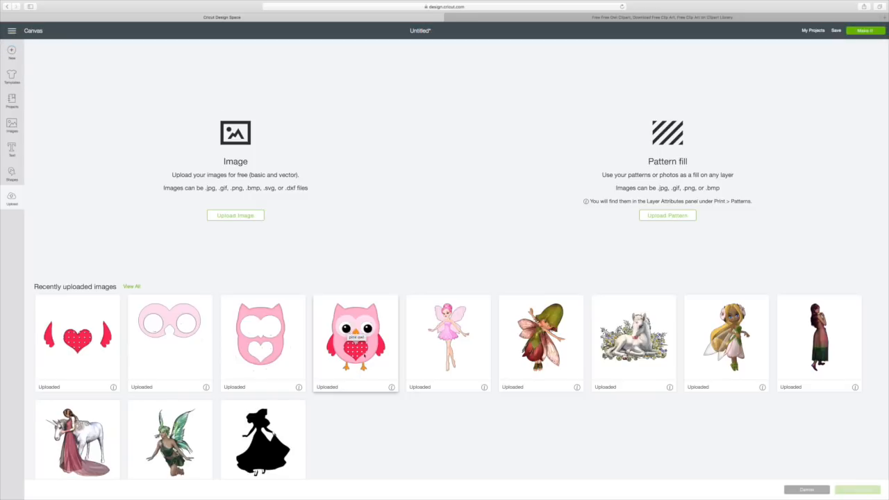
Start a new image upload and choose the pink owl file from the Downloads folder
left_click(232, 217)
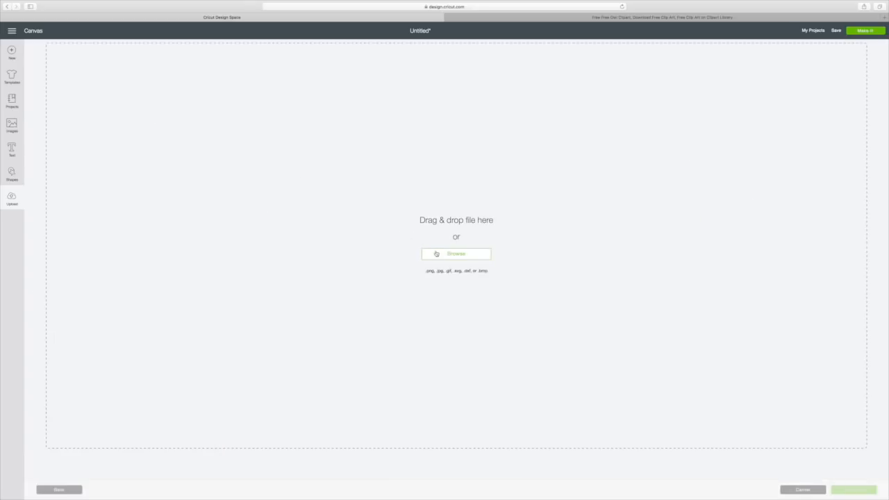
left_click(433, 254)
scroll(392, 115, "down", 5)
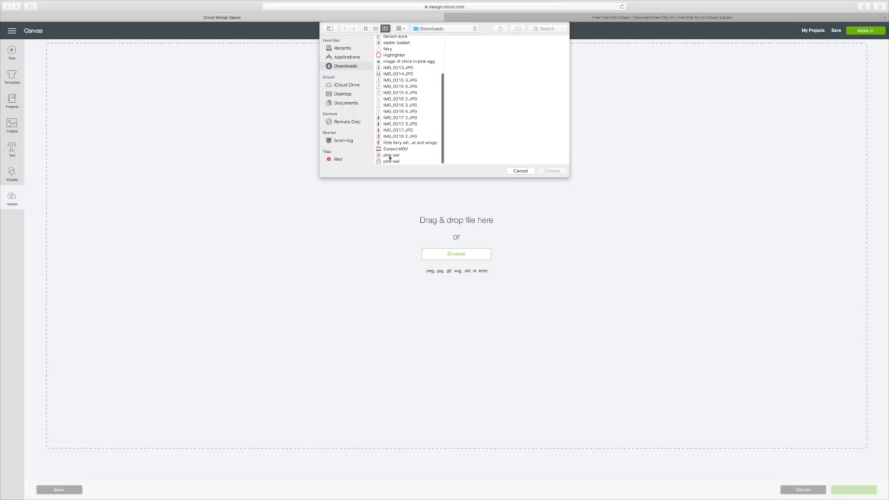
left_click(389, 155)
left_click(552, 171)
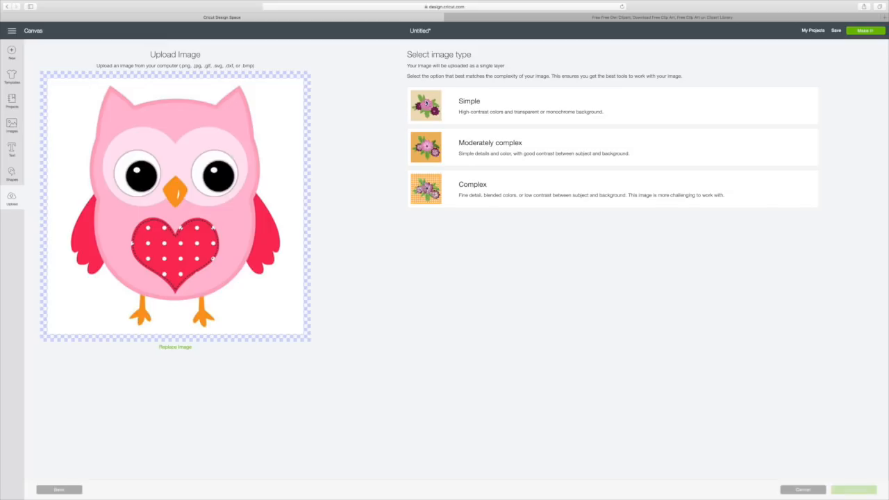
Compare how the owl looks as Simple, Moderately complex and Complex, and continue with the Complex image type
left_click(428, 105)
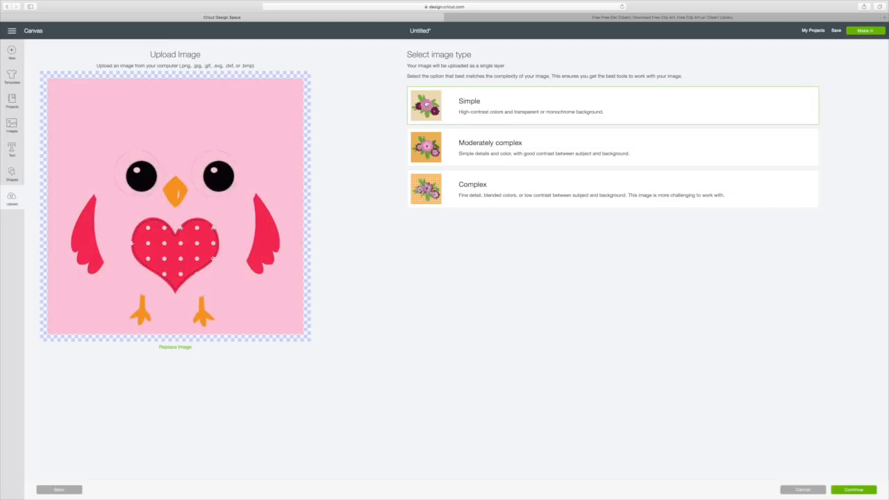
left_click(429, 194)
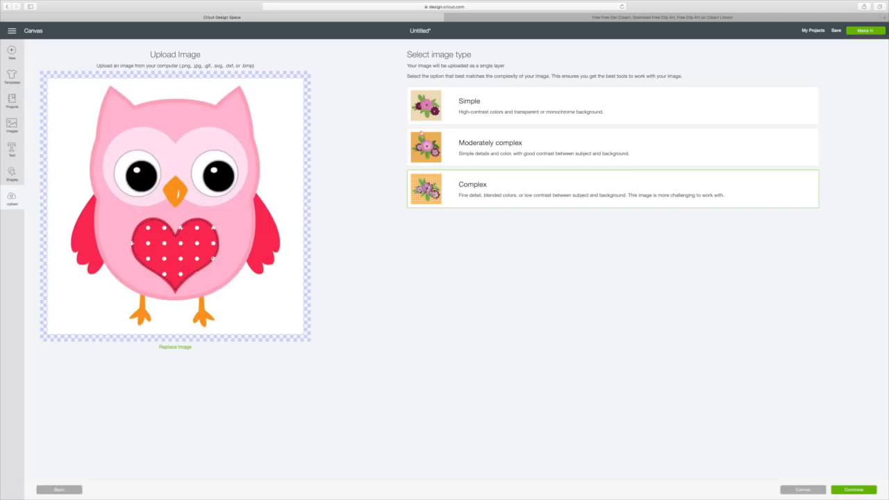
left_click(421, 107)
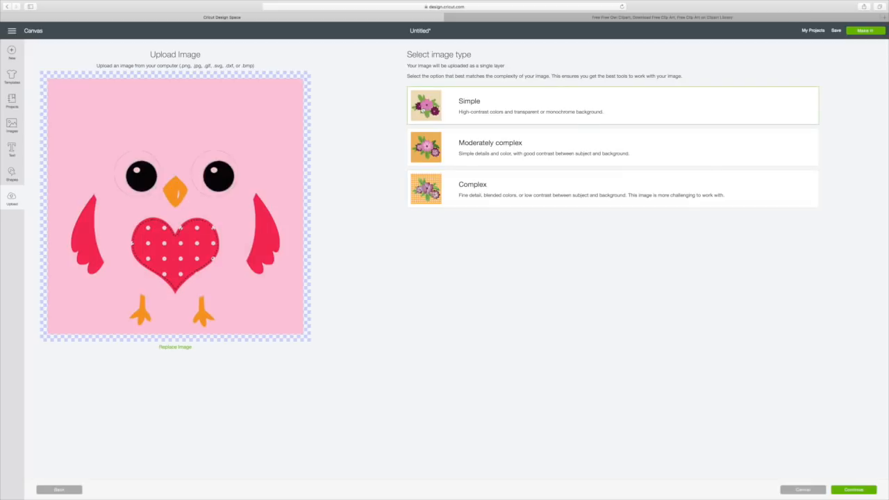
left_click(429, 196)
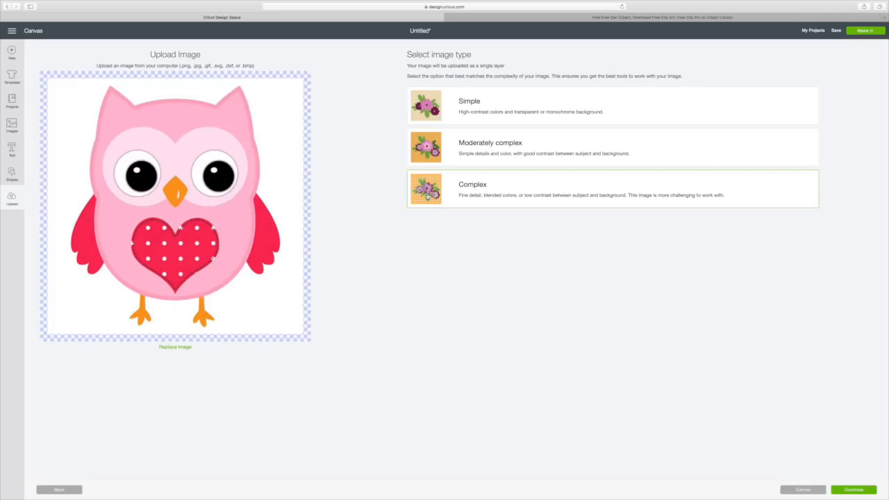
left_click(428, 154)
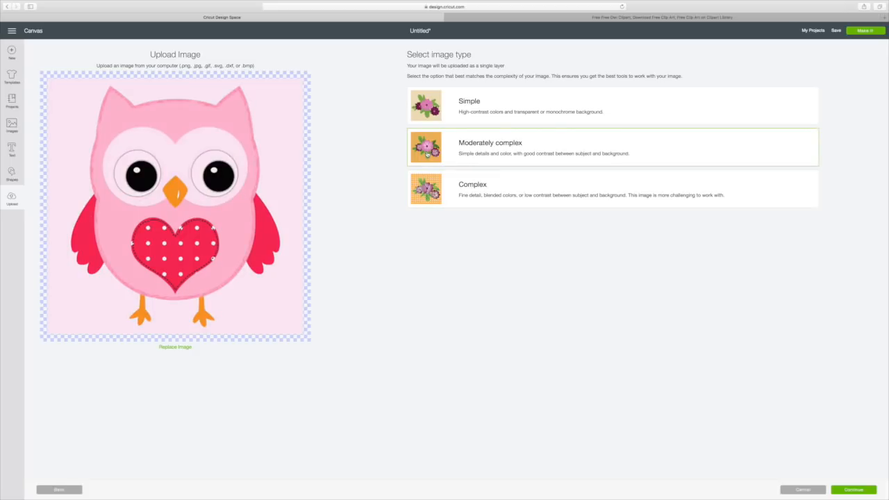
left_click(426, 188)
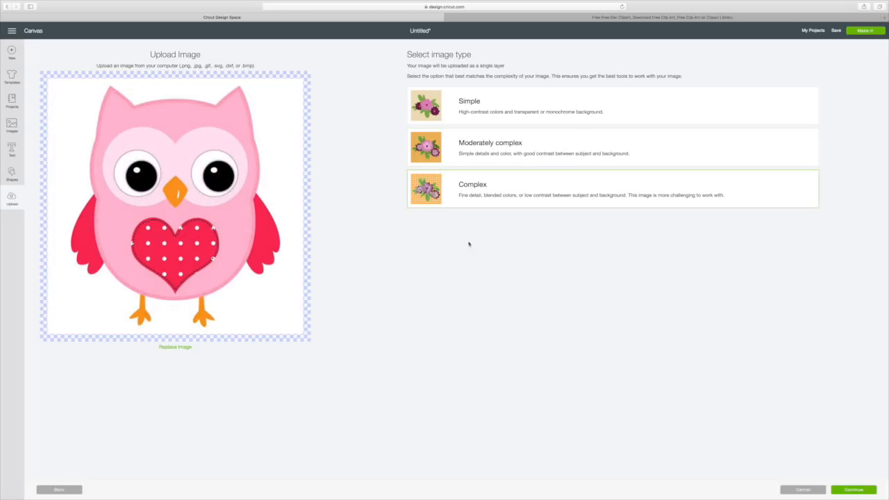
left_click(844, 492)
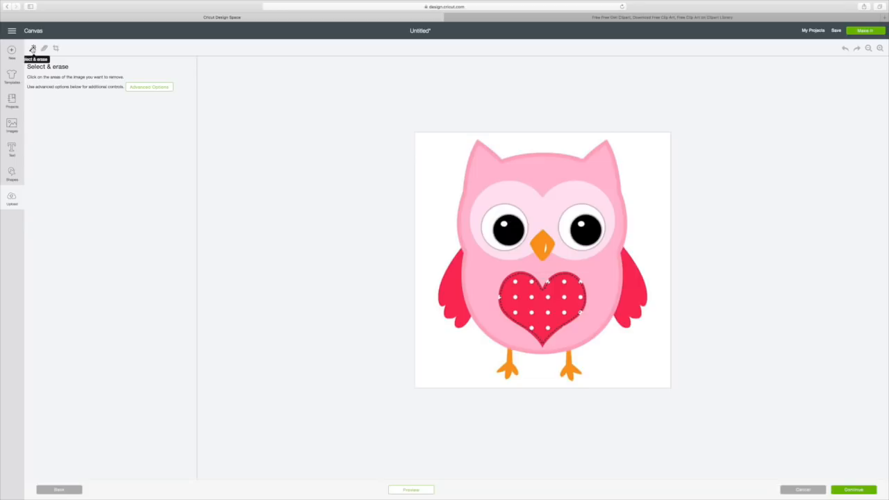
Remove the white background, pink body, light pink eye surround, both eye whites and the orange beak fill with Select & Erase
left_click(440, 163)
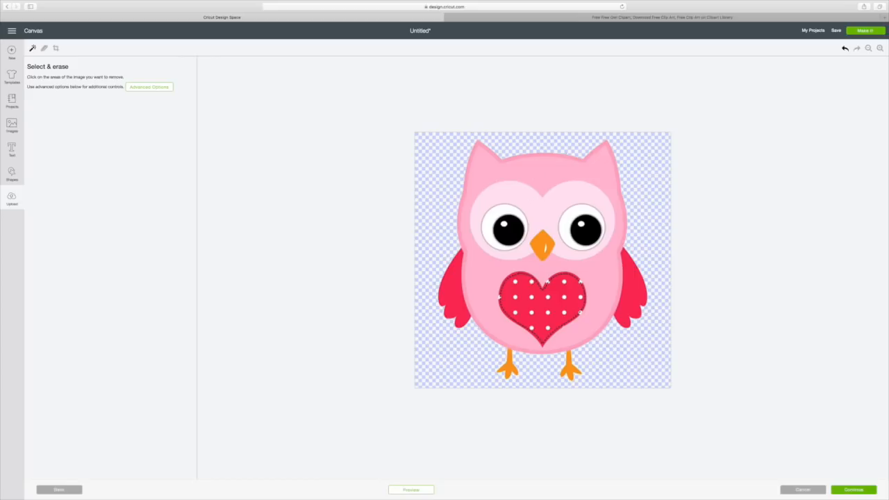
left_click(479, 148)
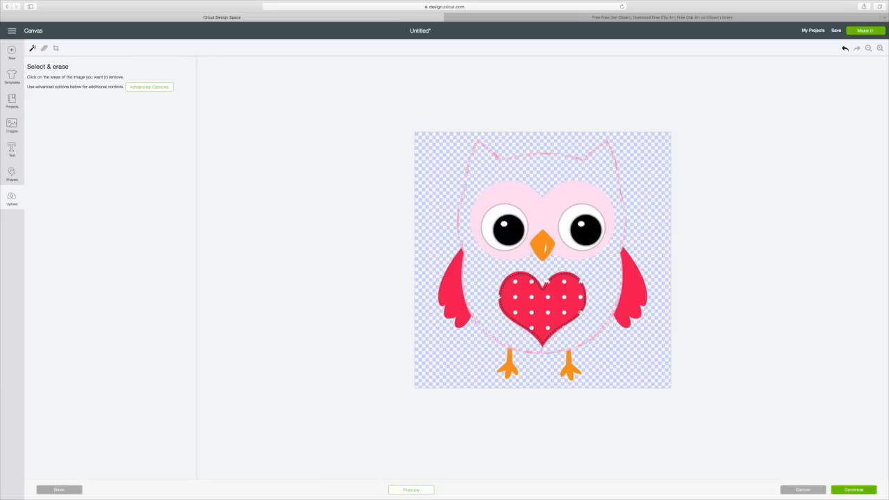
left_click(509, 194)
left_click(496, 210)
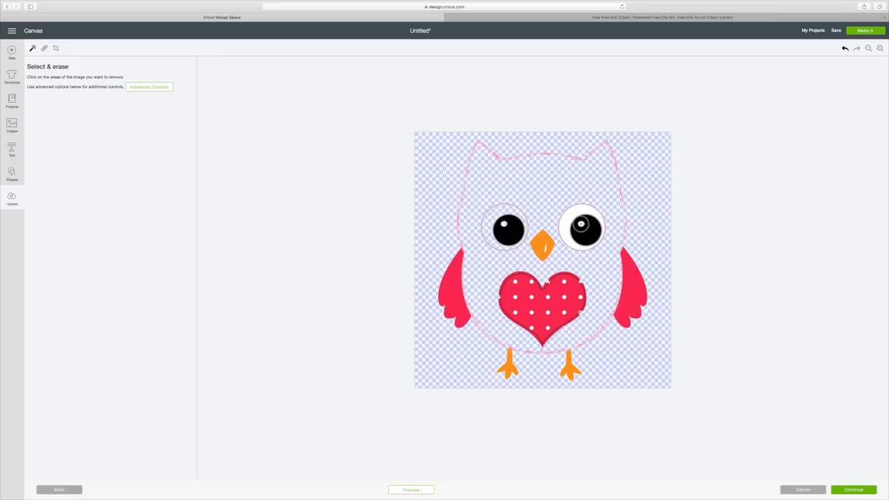
left_click(569, 212)
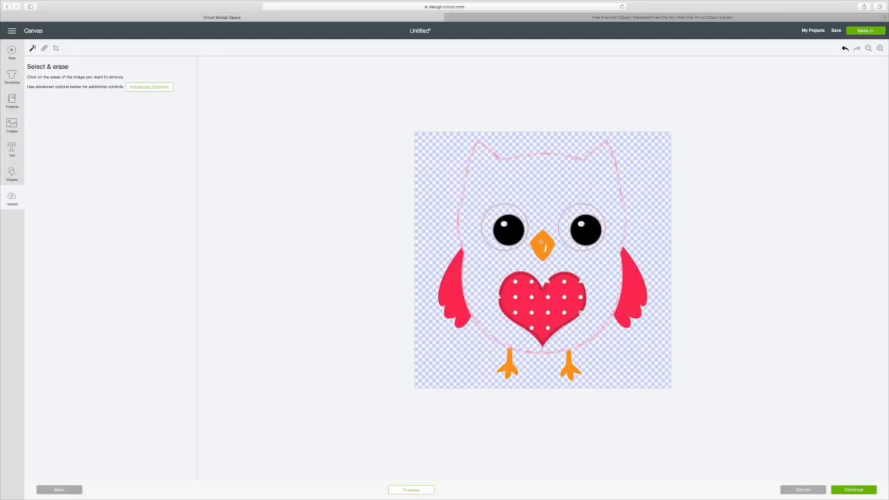
left_click(542, 242)
Remove the red fill of the heart and wings and the orange fill of both feet, and check the cut preview
left_click(557, 290)
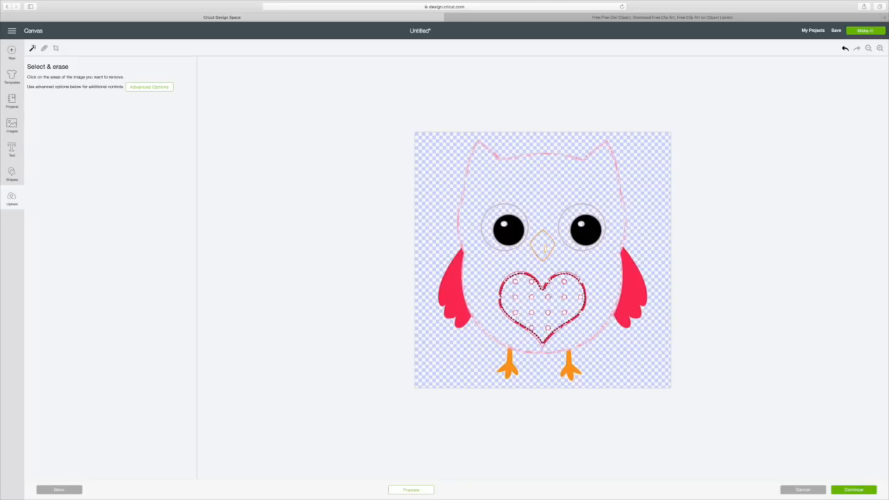
left_click(626, 287)
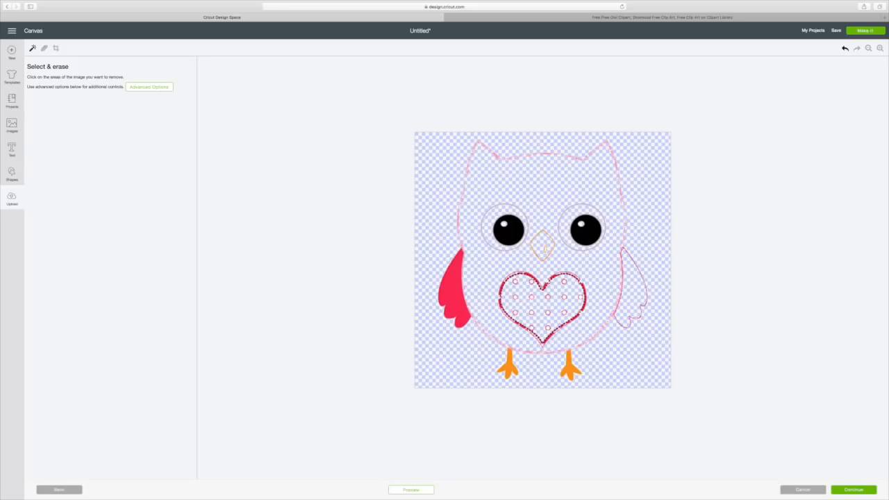
left_click(443, 286)
left_click(508, 365)
left_click(570, 365)
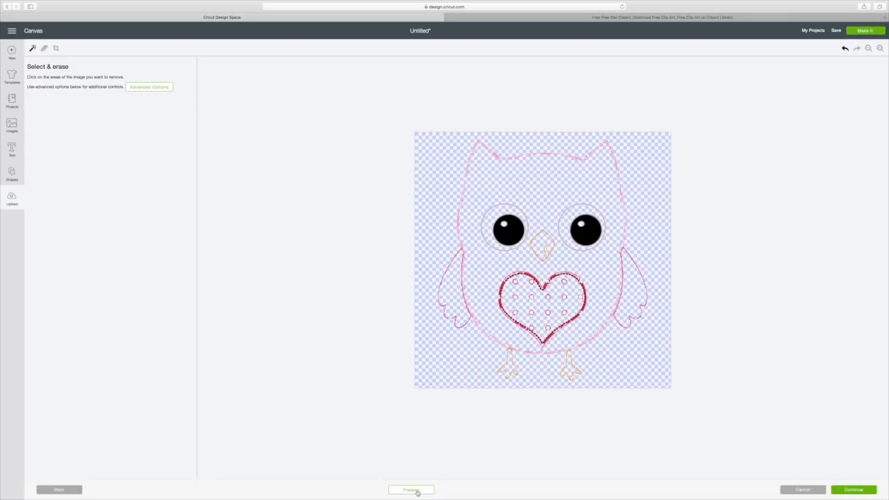
left_click(411, 490)
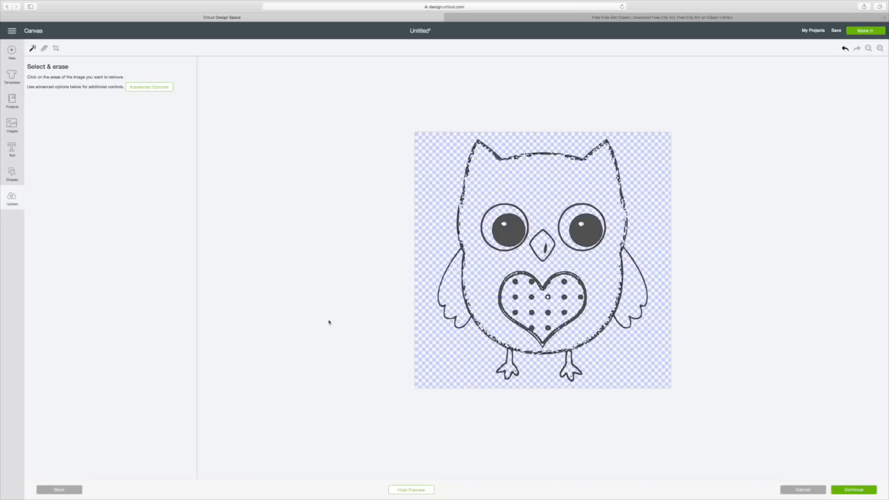
left_click(411, 490)
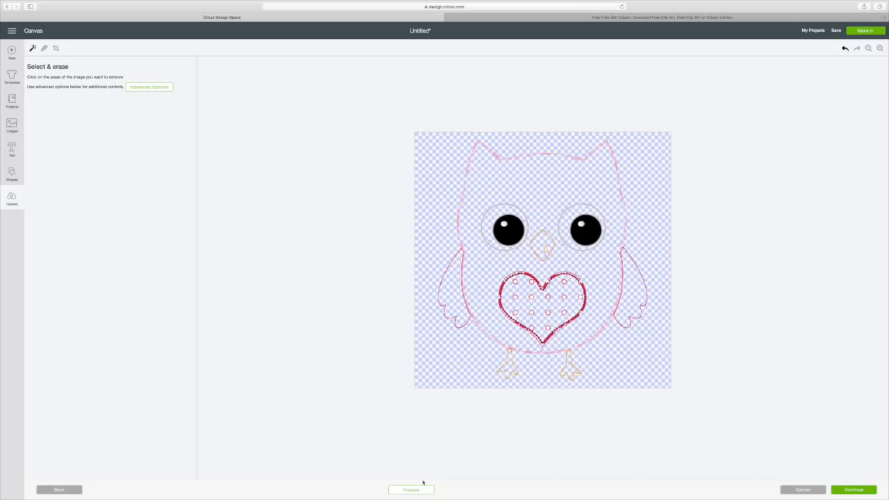
With a medium-sized eraser, erase the leftover outlines of the body, wings, heart, feet and beak, and preview the remaining eyes
left_click(44, 47)
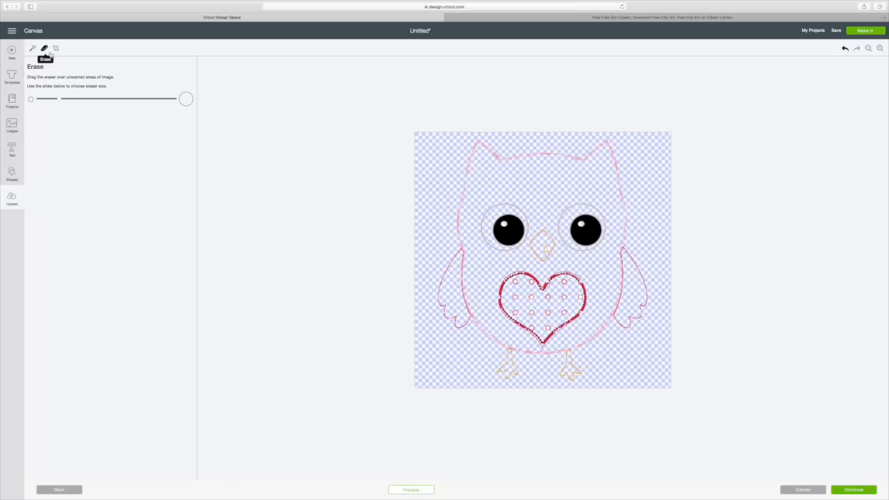
left_click_drag(60, 100, 95, 100)
mouse_move(489, 154)
left_mouse_down()
mouse_move(606, 145)
mouse_move(560, 163)
mouse_move(469, 165)
mouse_move(498, 151)
mouse_move(482, 153)
mouse_move(464, 195)
mouse_move(462, 326)
mouse_move(445, 314)
mouse_move(452, 261)
mouse_move(484, 319)
mouse_move(510, 289)
mouse_move(502, 283)
mouse_move(533, 285)
mouse_move(517, 282)
mouse_move(520, 273)
mouse_move(579, 277)
mouse_move(545, 280)
mouse_move(545, 291)
mouse_move(591, 292)
mouse_move(540, 344)
mouse_move(542, 306)
mouse_move(578, 322)
mouse_move(497, 309)
mouse_move(491, 335)
mouse_move(518, 346)
mouse_move(497, 359)
mouse_move(517, 368)
mouse_move(499, 373)
mouse_move(582, 363)
mouse_move(574, 377)
mouse_move(517, 357)
mouse_move(563, 341)
mouse_move(551, 334)
mouse_move(586, 345)
mouse_move(567, 349)
mouse_move(578, 338)
mouse_move(515, 344)
mouse_move(591, 335)
mouse_move(608, 314)
mouse_move(623, 257)
mouse_move(628, 333)
mouse_move(631, 256)
mouse_move(619, 335)
mouse_move(607, 153)
left_mouse_up()
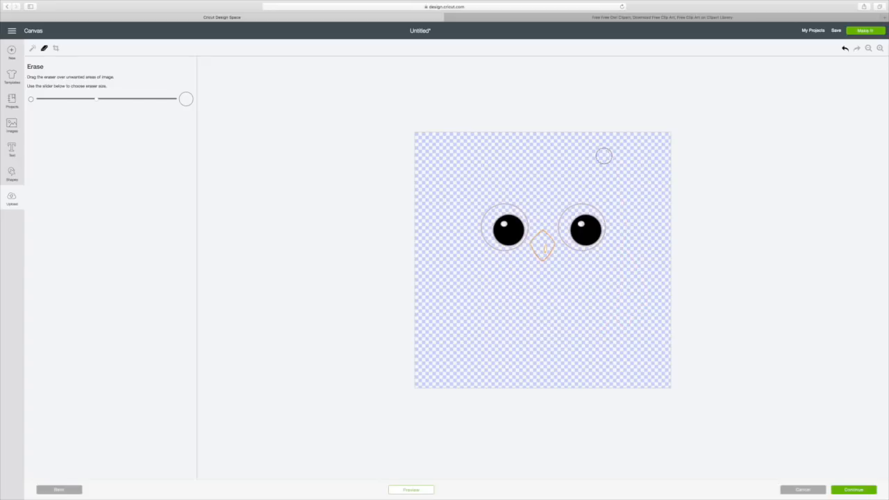
mouse_move(545, 174)
left_mouse_down()
mouse_move(536, 250)
mouse_move(547, 252)
mouse_move(546, 202)
left_mouse_up()
left_click(411, 491)
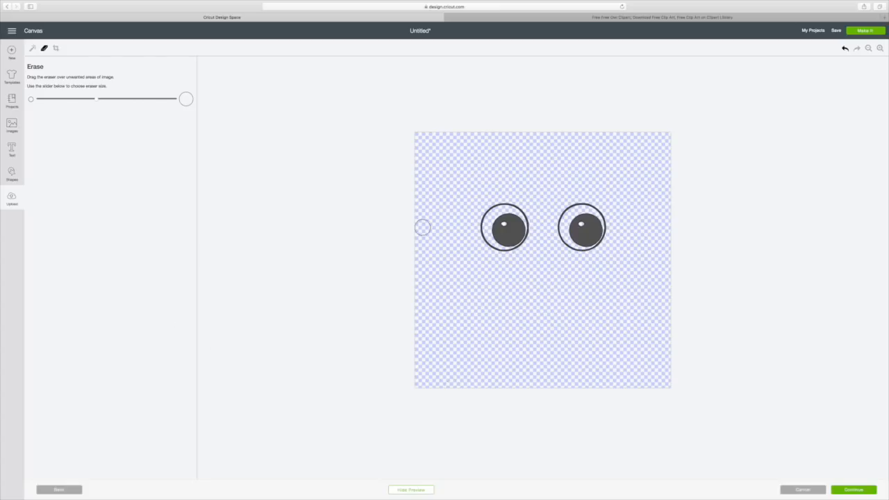
Erase the thin rings around both black pupils, check the cut preview, and remove the stray mark left below one pupil
left_click(485, 206)
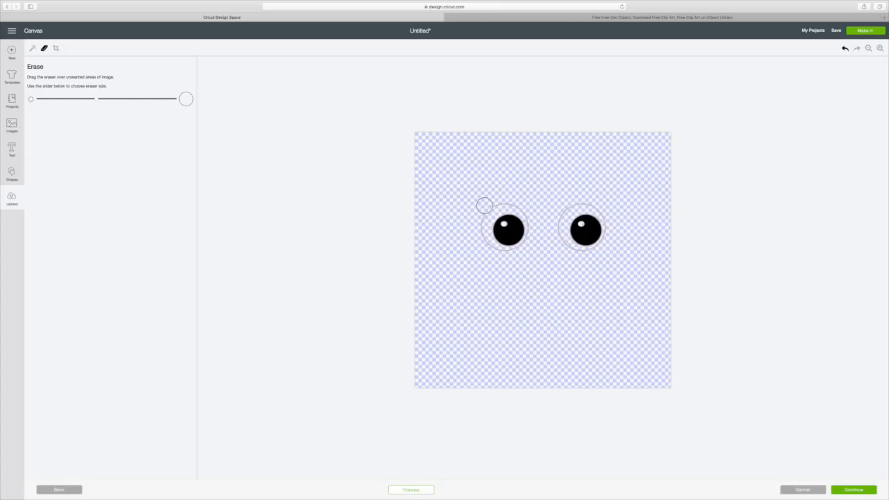
left_click(846, 49)
mouse_move(559, 211)
left_mouse_down()
mouse_move(562, 248)
mouse_move(583, 257)
mouse_move(607, 244)
mouse_move(597, 252)
mouse_move(612, 232)
mouse_move(596, 206)
mouse_move(509, 202)
mouse_move(488, 207)
mouse_move(477, 229)
mouse_move(484, 250)
mouse_move(508, 256)
mouse_move(529, 248)
mouse_move(516, 252)
mouse_move(531, 244)
mouse_move(530, 211)
mouse_move(532, 219)
left_mouse_up()
left_click(405, 489)
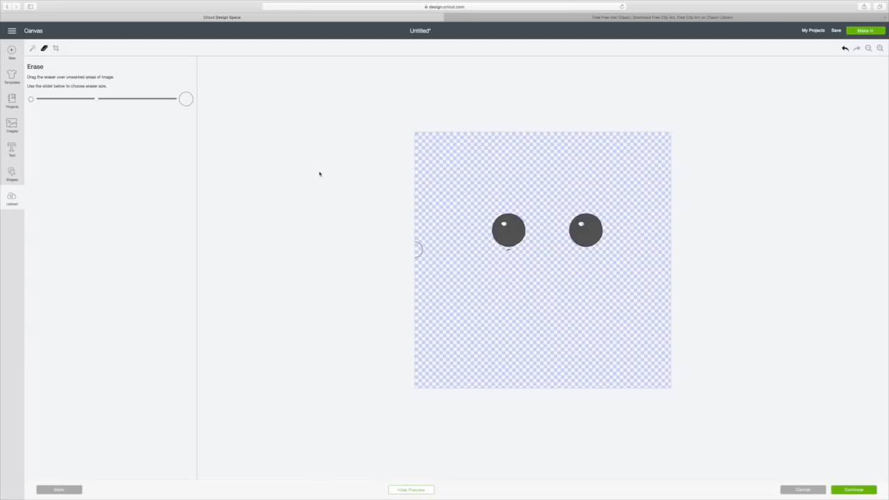
left_click(509, 257)
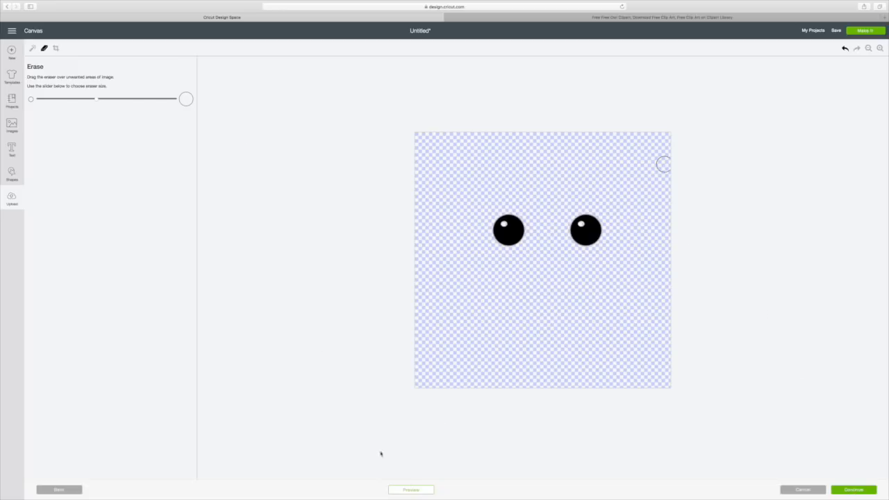
Preview the isolated pupils and save them as a Print Then Cut image tagged "black part of eyes"
left_click(414, 492)
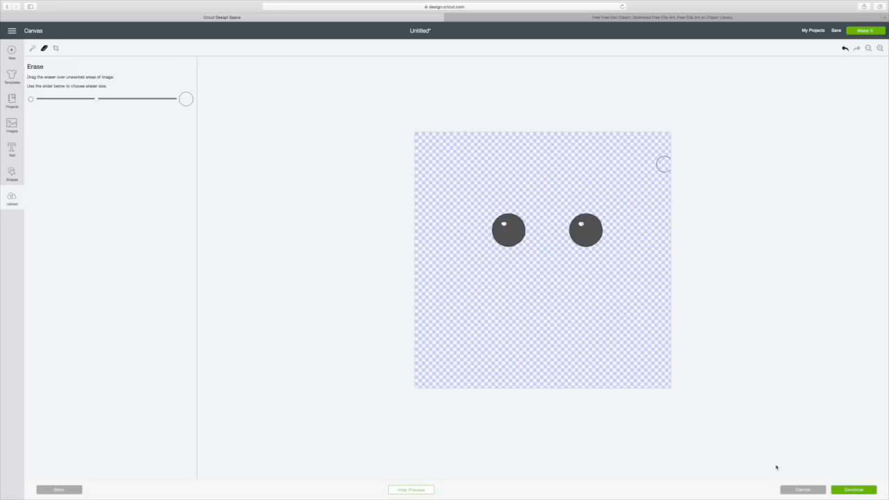
left_click(847, 491)
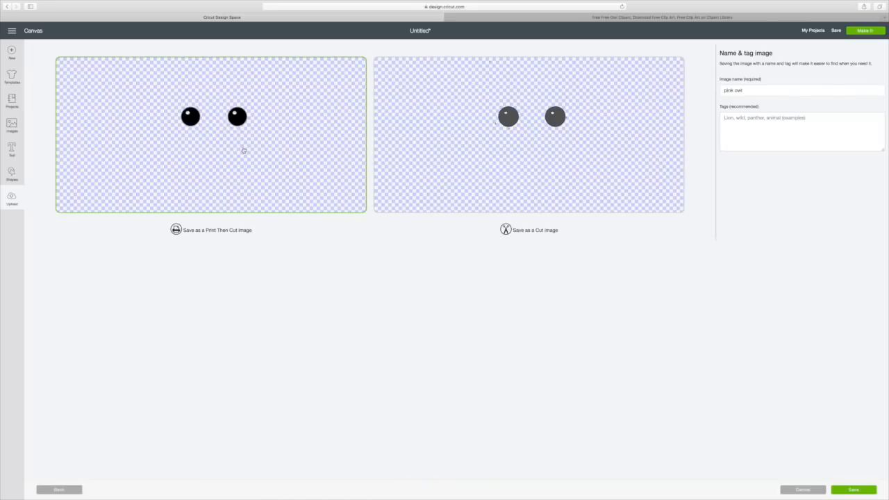
left_click(731, 119)
type("black part of eyes")
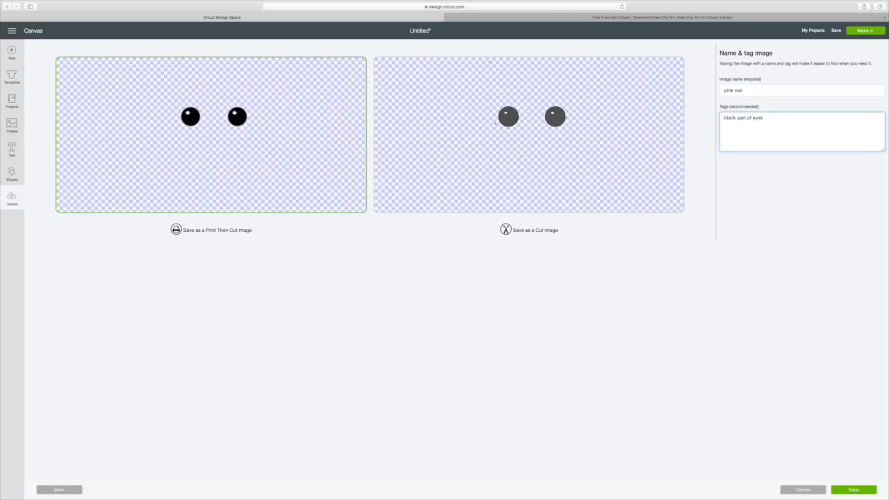
left_click(855, 491)
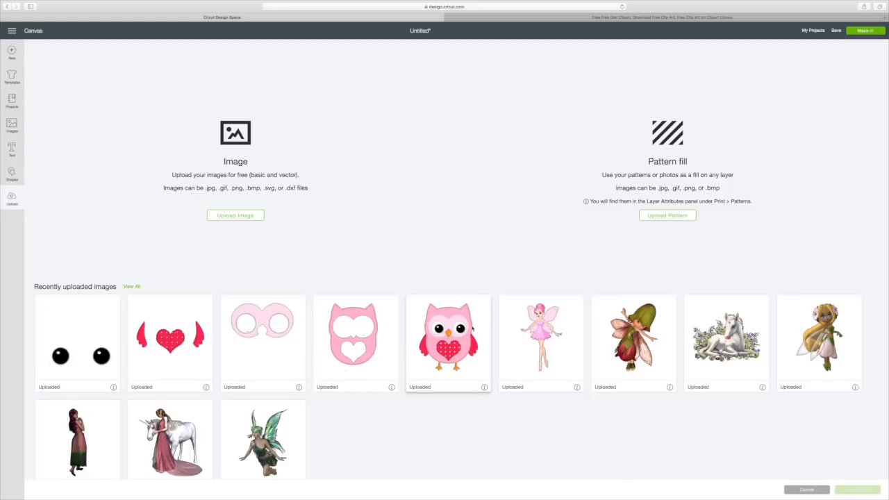
Upload the pink owl JPEG from Downloads again as a Complex image and continue to the background editor
left_click(255, 217)
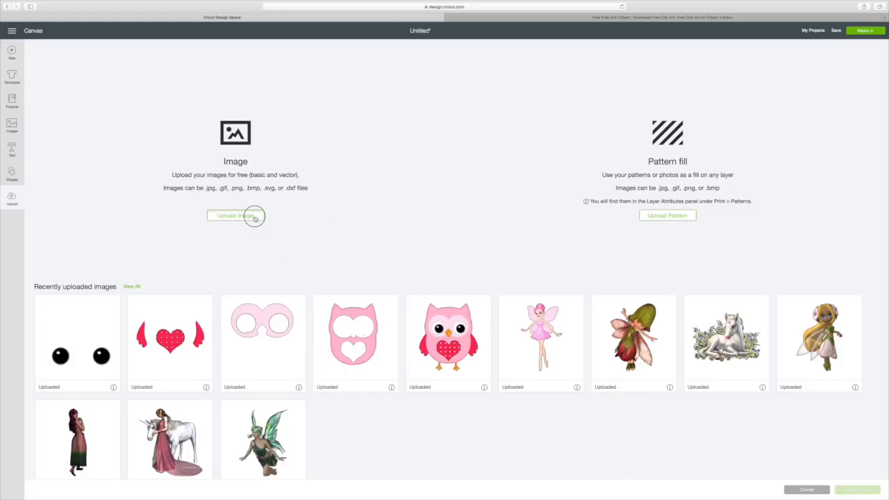
left_click(434, 256)
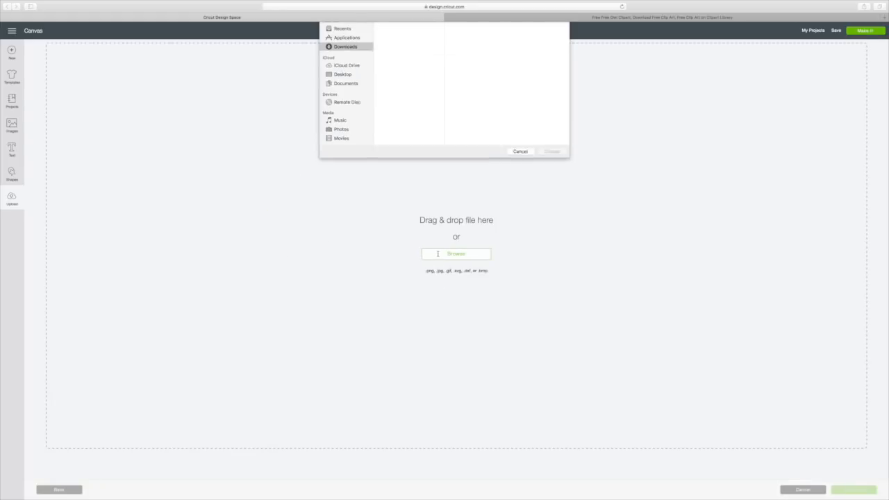
scroll(417, 135, "down", 5)
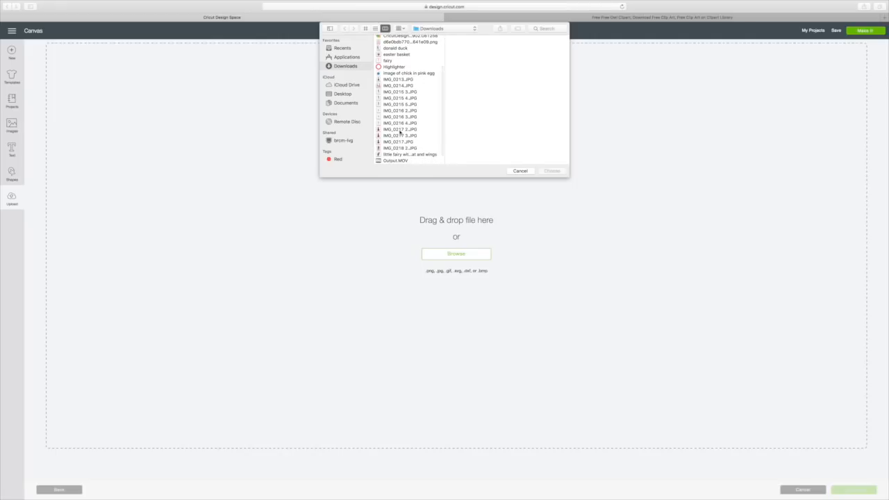
scroll(400, 132, "down", 2)
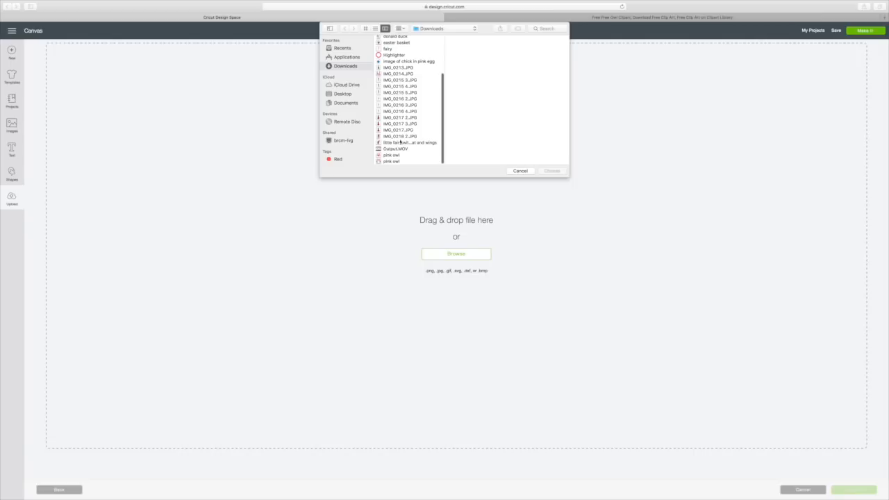
left_click(393, 155)
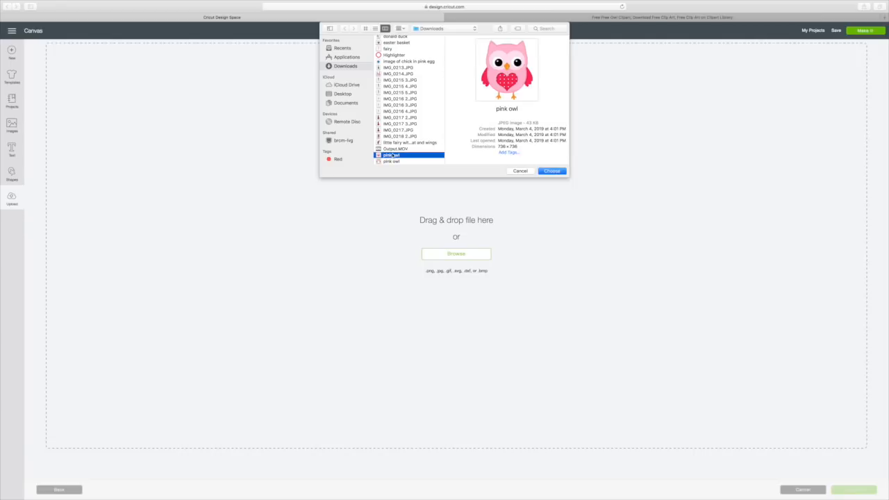
left_click(551, 171)
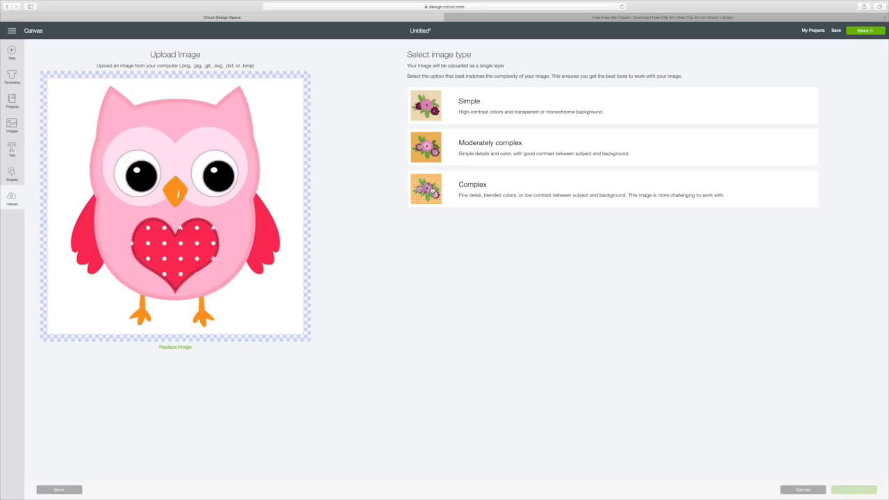
left_click(433, 194)
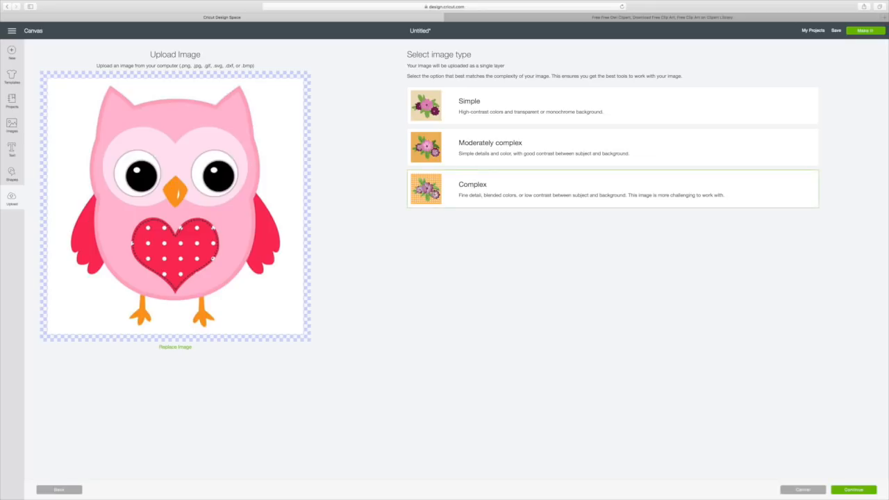
left_click(854, 490)
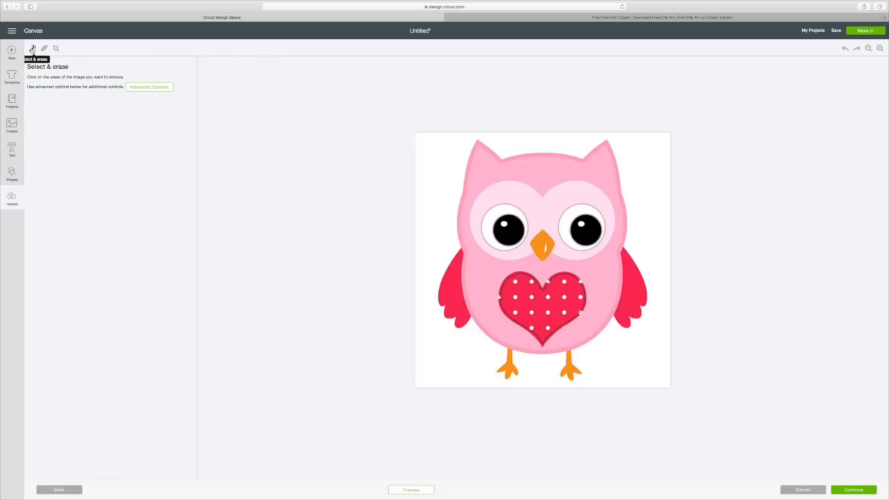
Remove the white background, pink body, light pink eye surround, both eye whites and both black pupils with Select & Erase
left_click(432, 151)
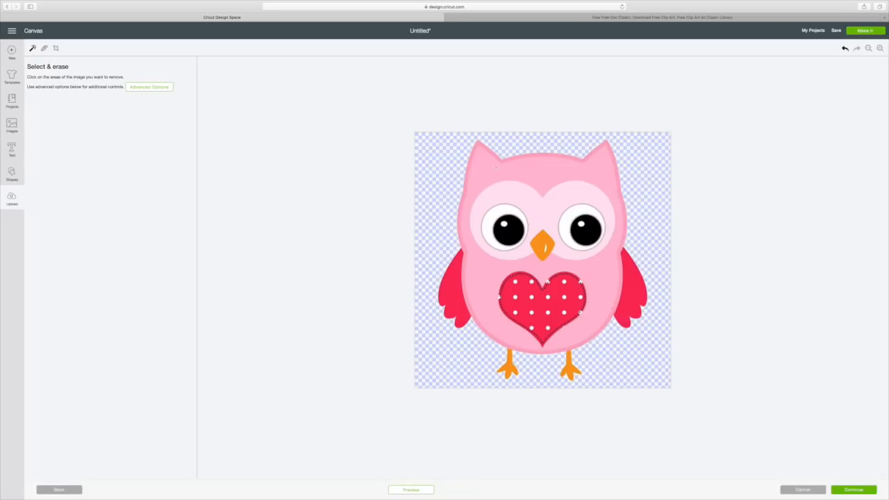
left_click(496, 168)
left_click(515, 189)
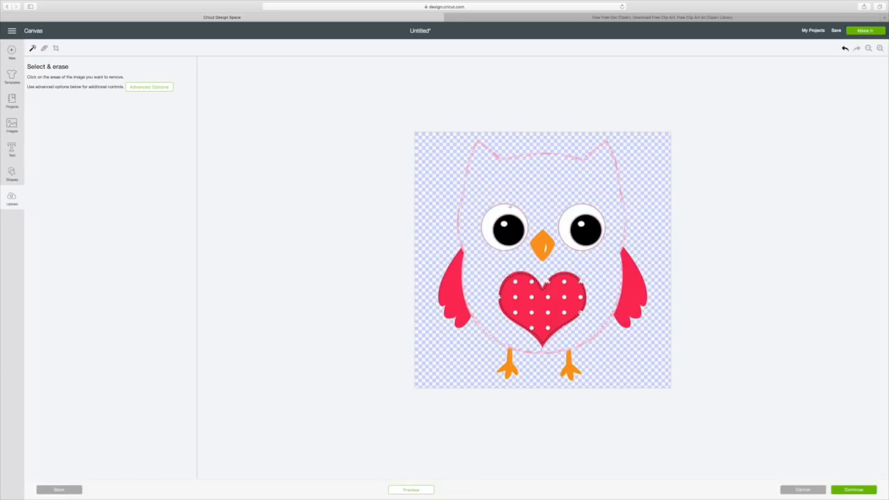
left_click(500, 216)
left_click(511, 229)
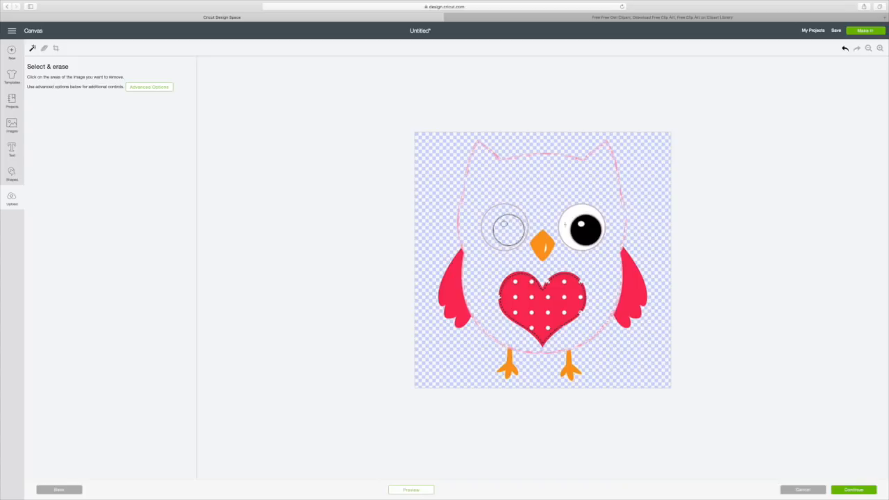
left_click(566, 221)
left_click(587, 231)
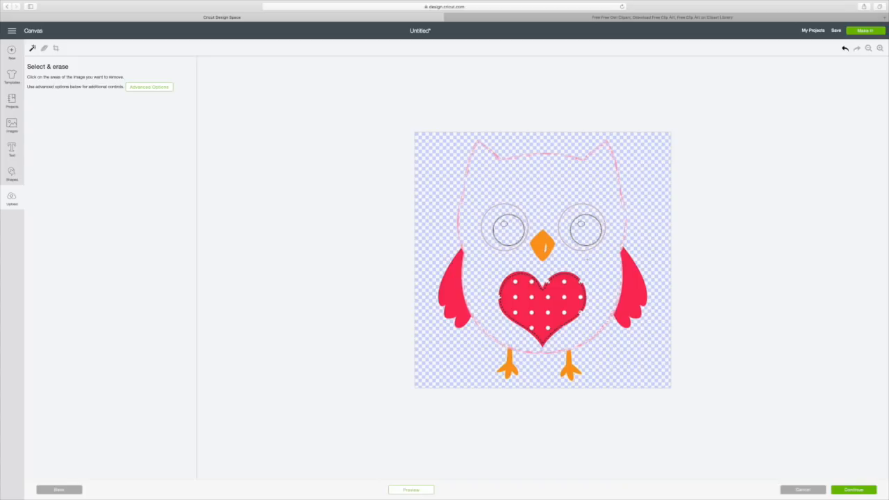
Remove the red fill of both wings and the heart, and check the cut preview
left_click(629, 290)
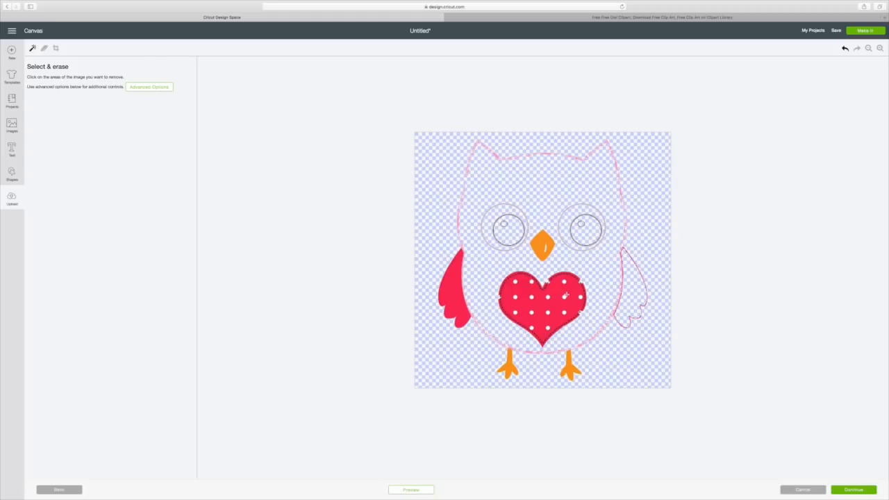
left_click(567, 294)
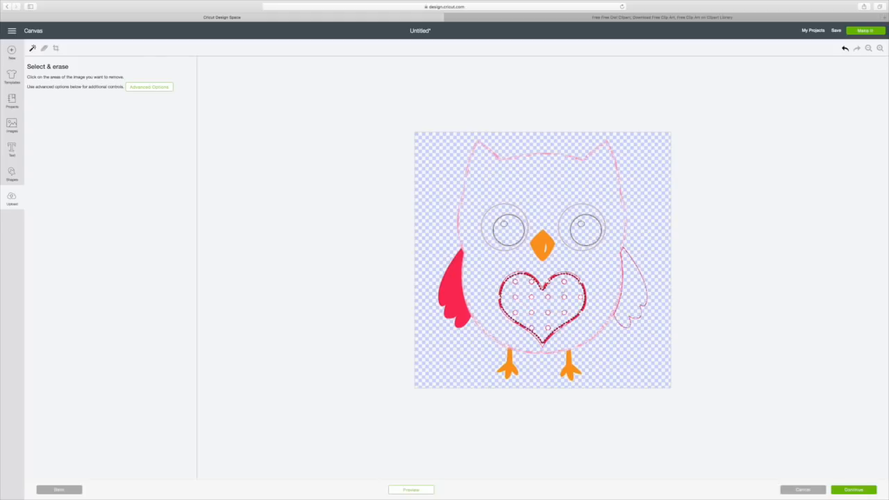
left_click(453, 270)
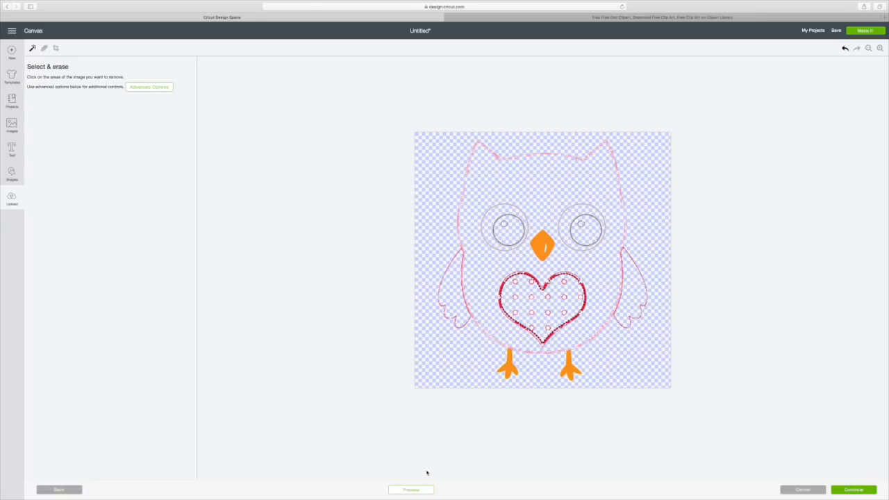
left_click(411, 490)
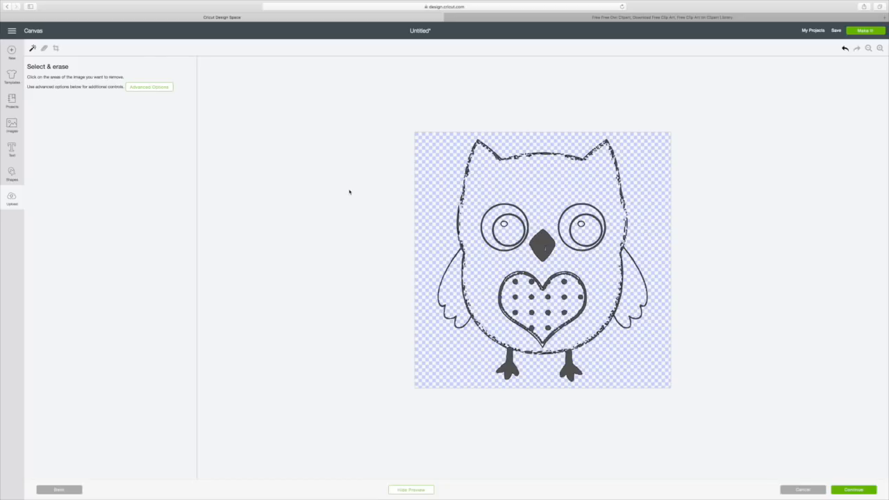
left_click(409, 491)
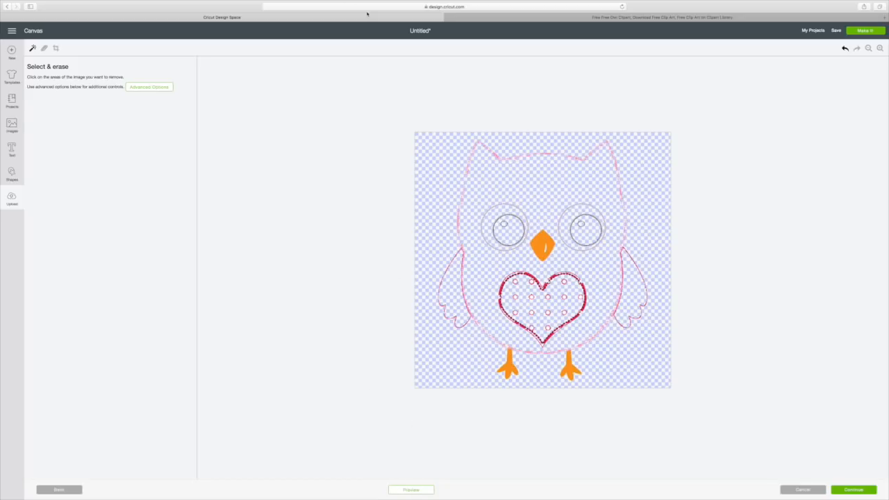
With an enlarged eraser, erase the leftover outlines of the head, body, wings and heart
left_click(44, 48)
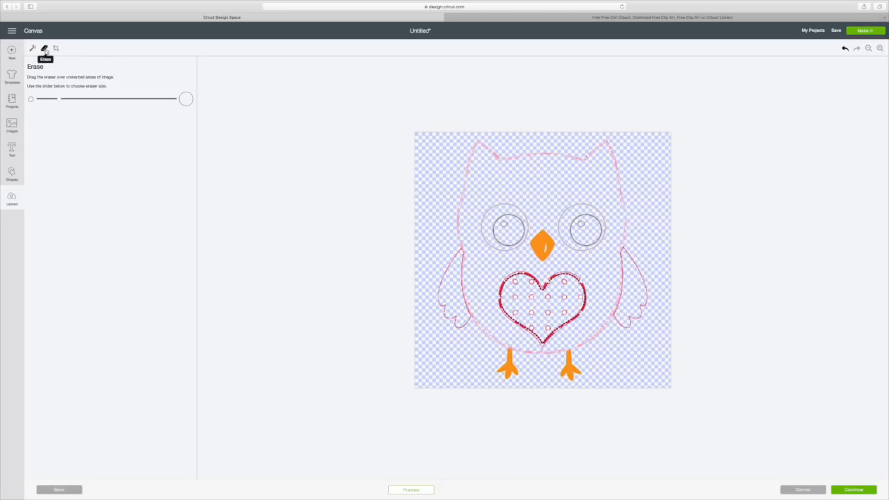
left_click_drag(58, 98, 129, 98)
mouse_move(476, 147)
left_mouse_down()
mouse_move(512, 152)
mouse_move(467, 165)
mouse_move(444, 303)
mouse_move(450, 317)
mouse_move(459, 315)
mouse_move(462, 269)
mouse_move(472, 319)
left_mouse_up()
mouse_move(518, 147)
left_mouse_down()
mouse_move(561, 157)
mouse_move(519, 122)
mouse_move(552, 148)
mouse_move(603, 147)
mouse_move(611, 155)
mouse_move(627, 215)
mouse_move(623, 310)
mouse_move(638, 240)
mouse_move(642, 307)
mouse_move(623, 335)
mouse_move(622, 320)
mouse_move(586, 349)
left_mouse_up()
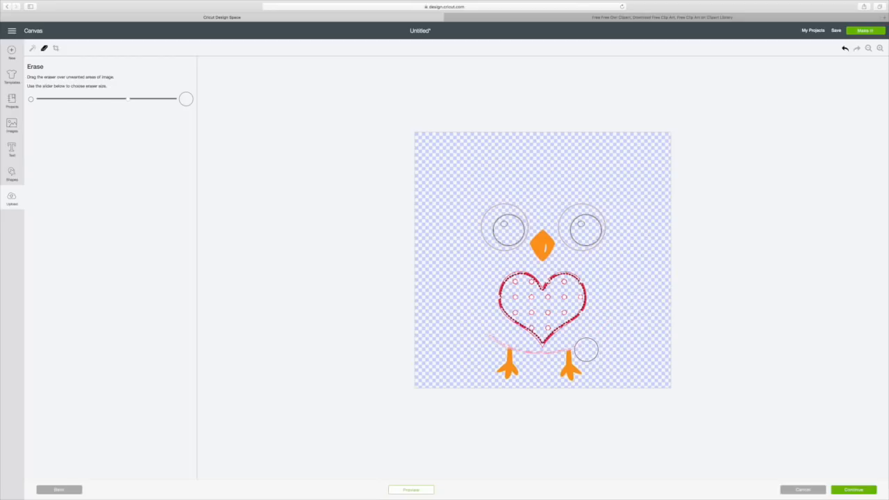
mouse_move(585, 350)
left_mouse_down()
mouse_move(582, 272)
mouse_move(574, 293)
mouse_move(549, 276)
mouse_move(570, 274)
mouse_move(572, 292)
mouse_move(492, 285)
mouse_move(559, 304)
mouse_move(521, 311)
mouse_move(546, 315)
mouse_move(534, 321)
mouse_move(555, 335)
mouse_move(545, 345)
mouse_move(512, 310)
mouse_move(544, 354)
left_mouse_up()
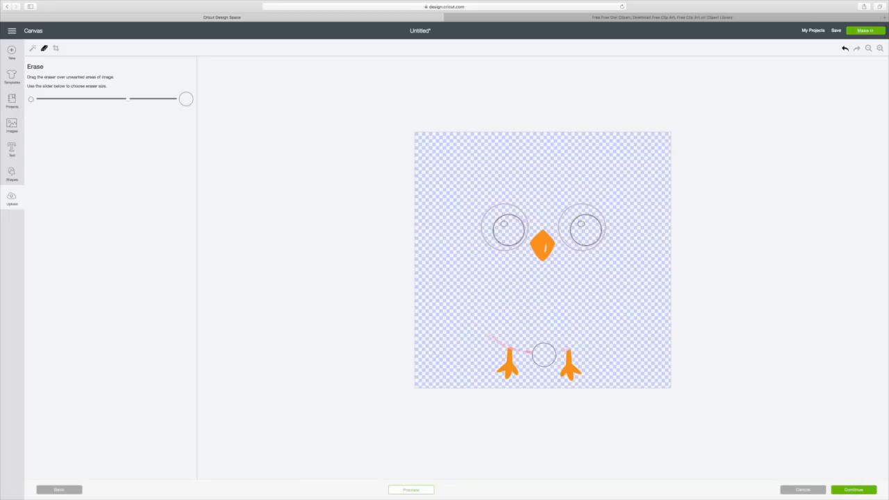
Erase the eye rings and the remaining body line around the feet, undoing a slip, and check the cut preview of beak and feet
mouse_move(486, 260)
left_mouse_down()
mouse_move(500, 181)
mouse_move(495, 228)
mouse_move(512, 235)
mouse_move(512, 206)
mouse_move(504, 243)
left_mouse_up()
mouse_move(567, 179)
left_mouse_down()
mouse_move(603, 199)
mouse_move(603, 234)
mouse_move(584, 207)
mouse_move(570, 214)
mouse_move(570, 233)
mouse_move(594, 253)
mouse_move(585, 222)
mouse_move(616, 230)
left_mouse_up()
mouse_move(513, 294)
left_mouse_down()
mouse_move(491, 349)
mouse_move(512, 340)
mouse_move(526, 349)
mouse_move(547, 334)
left_mouse_up()
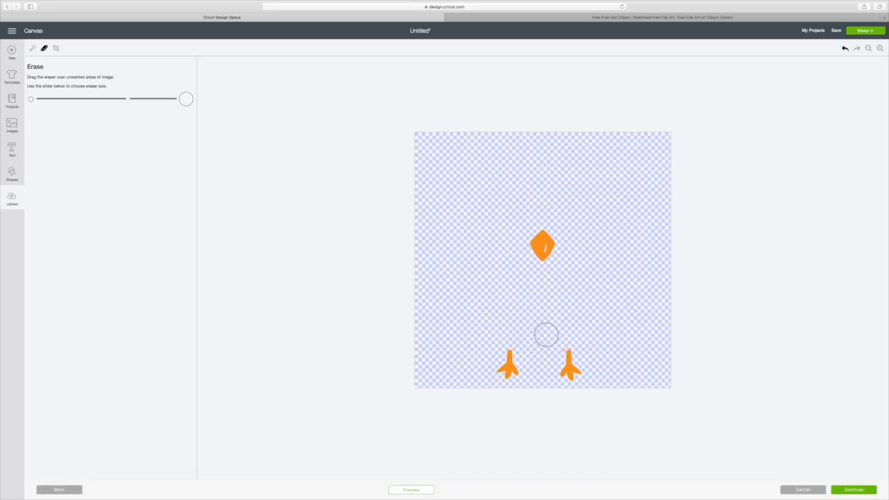
left_click(845, 50)
left_click_drag(515, 338, 465, 300)
left_click(417, 491)
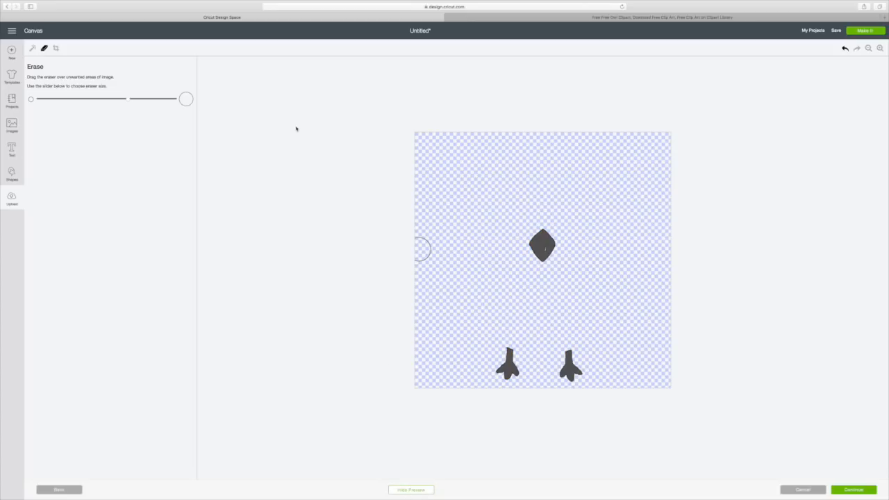
left_click(494, 350)
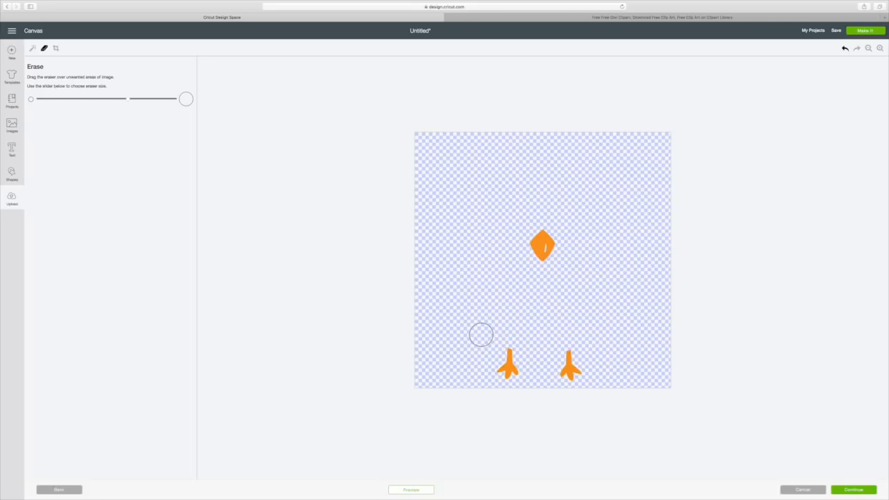
Save the orange beak and feet as a Print Then Cut image tagged "beak and feet"
left_click(855, 490)
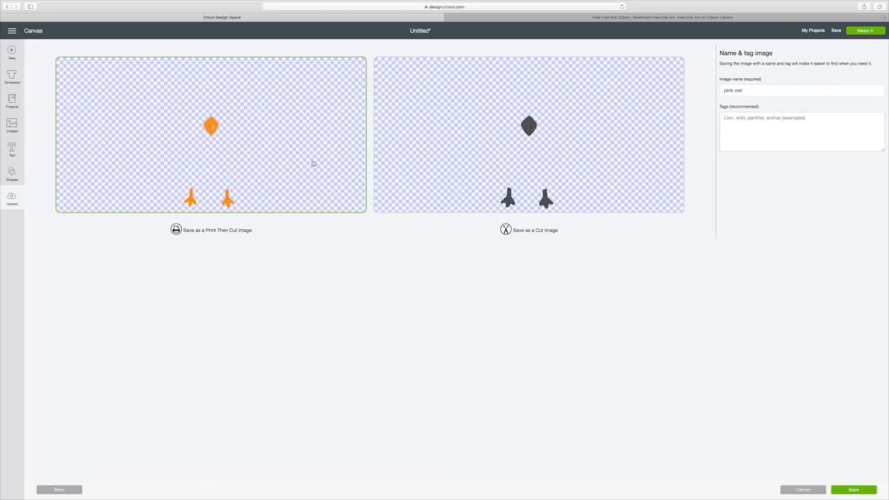
left_click(731, 119)
type("beak and feet")
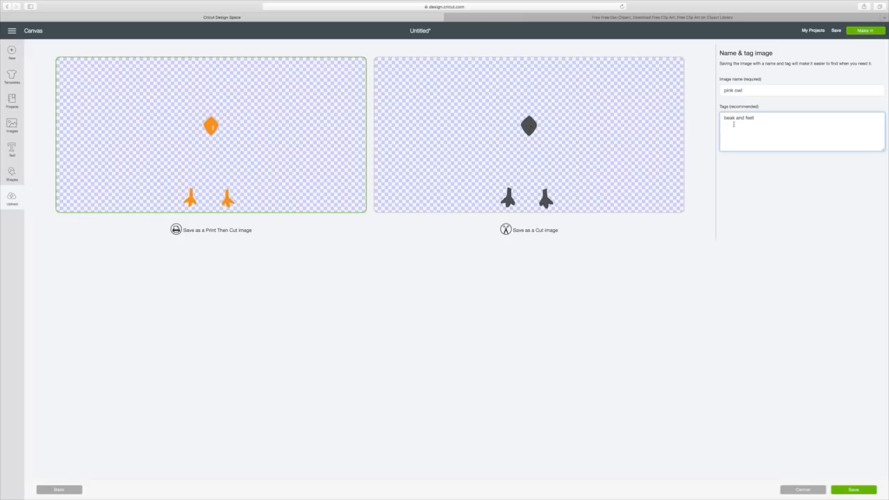
left_click(854, 491)
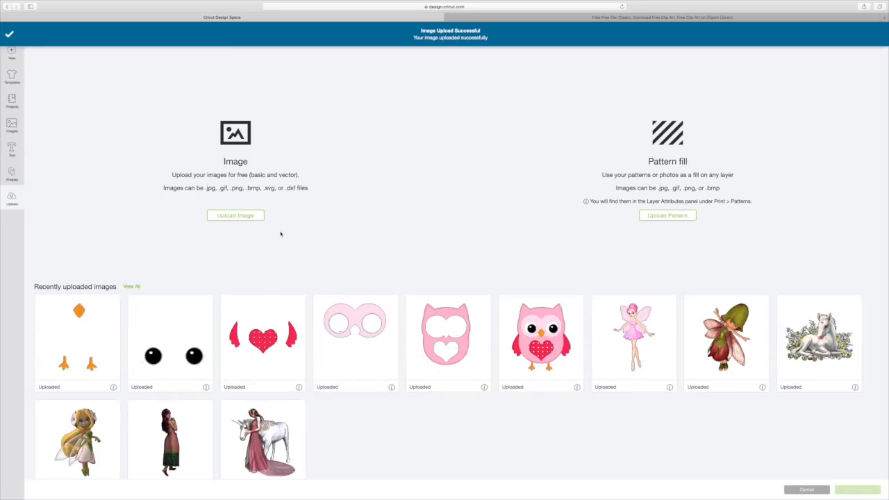
Upload the pink owl JPEG from the Downloads folder again as a new image
left_click(255, 217)
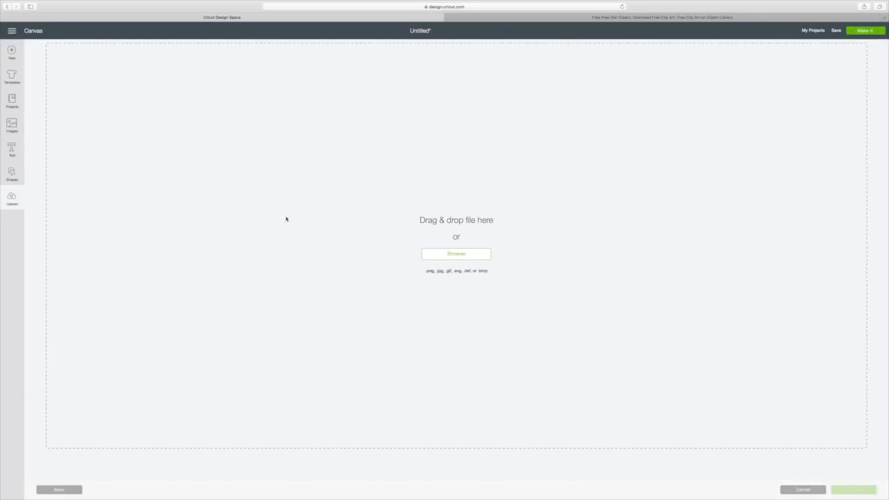
left_click(458, 256)
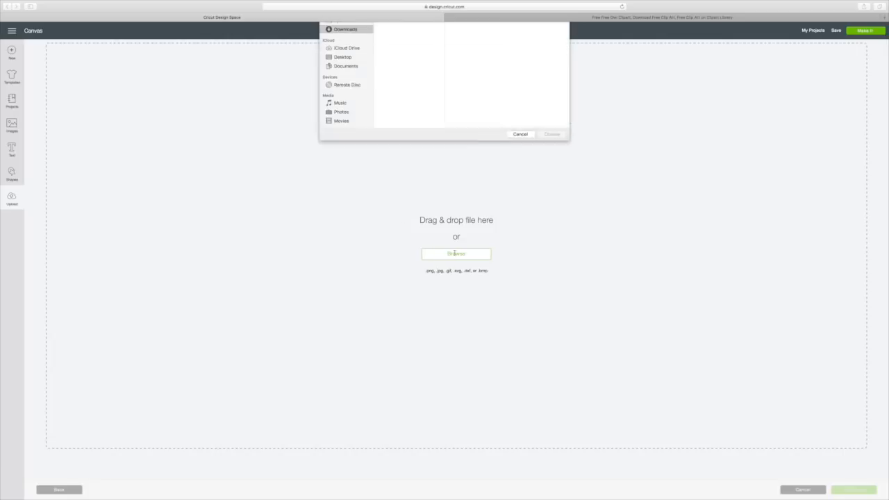
scroll(429, 134, "down", 2)
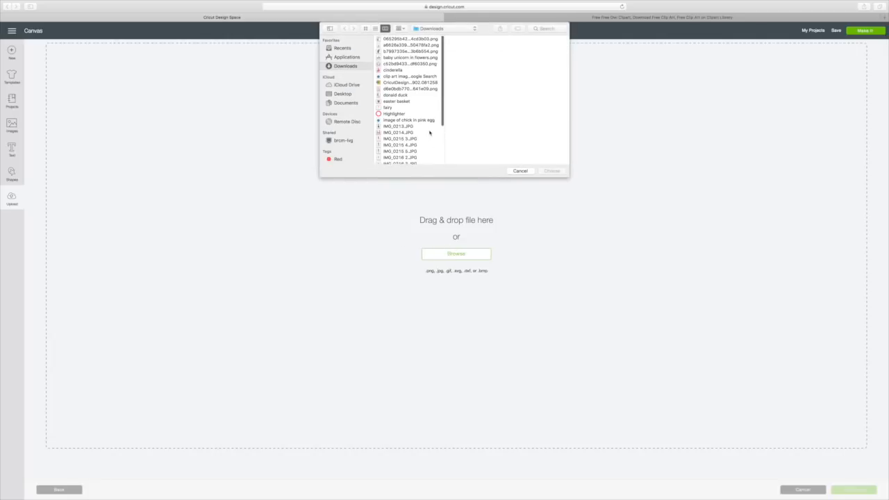
scroll(436, 121, "down", 4)
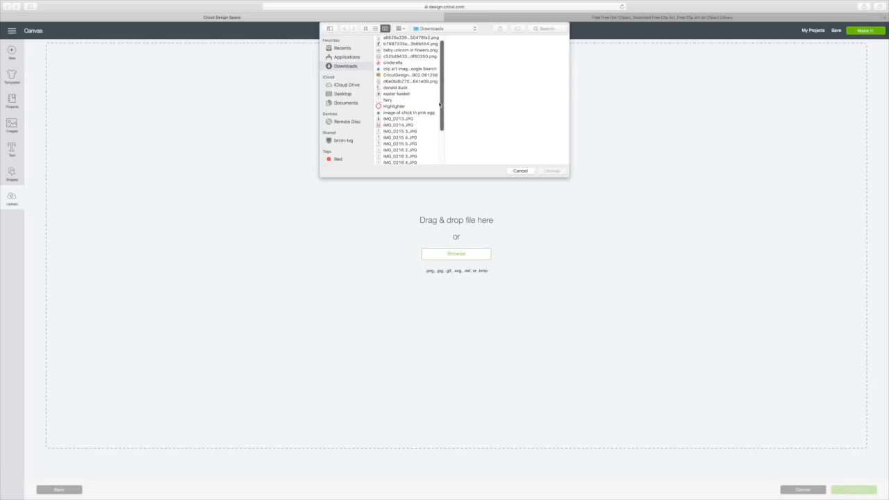
scroll(423, 124, "down", 2)
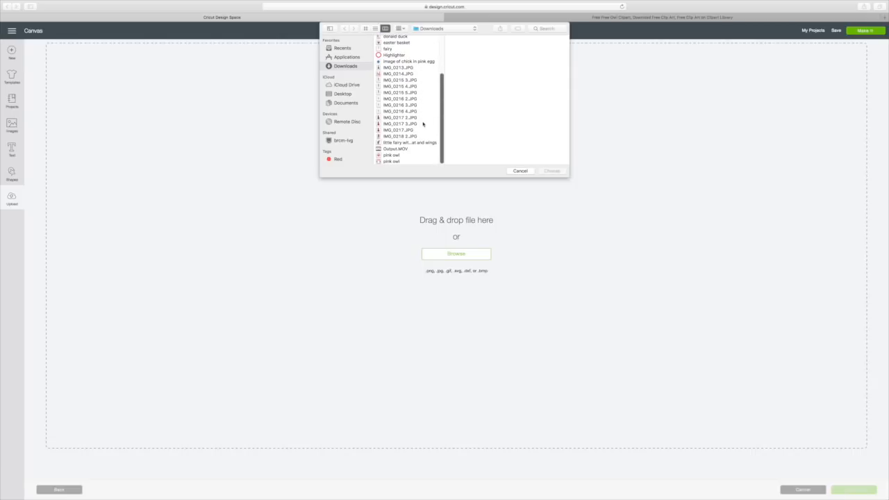
left_click(392, 155)
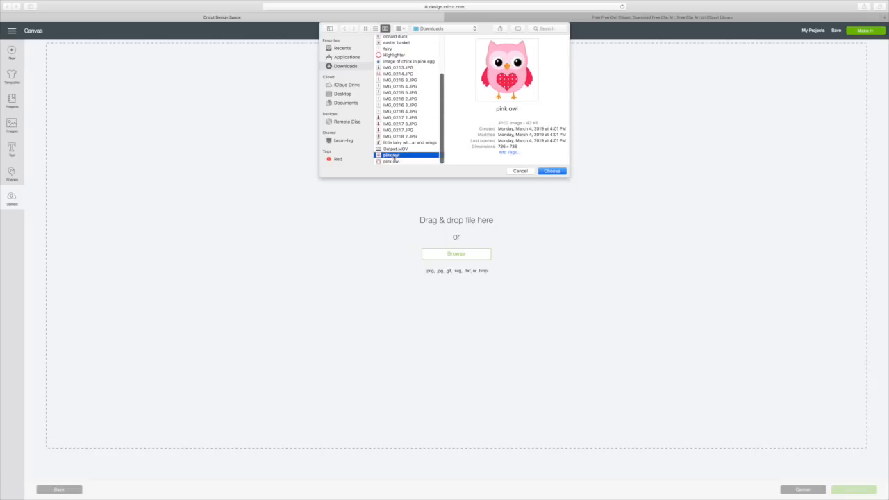
left_click(552, 173)
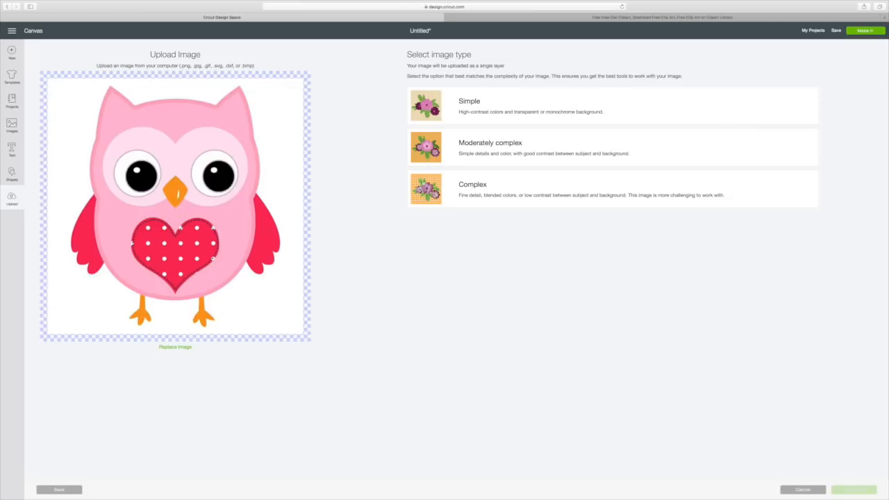
Compare the Simple and Moderately complex image types, choose Complex and continue to the erase tools
left_click(422, 109)
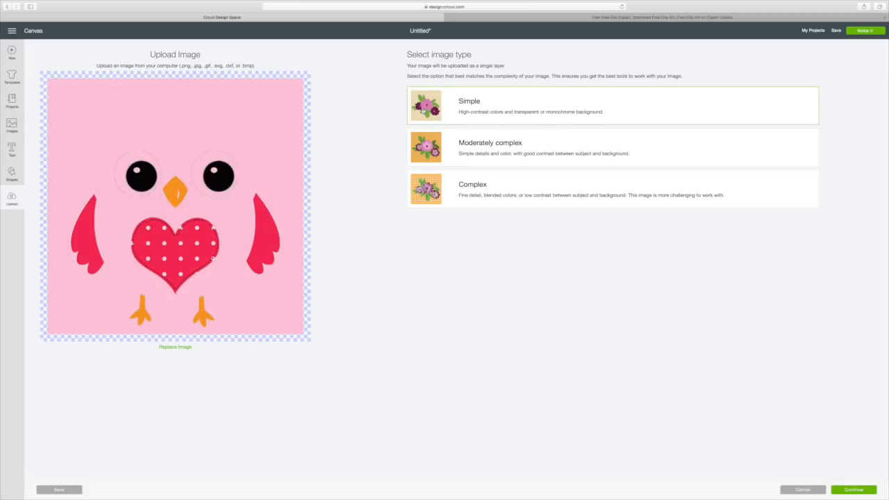
left_click(431, 148)
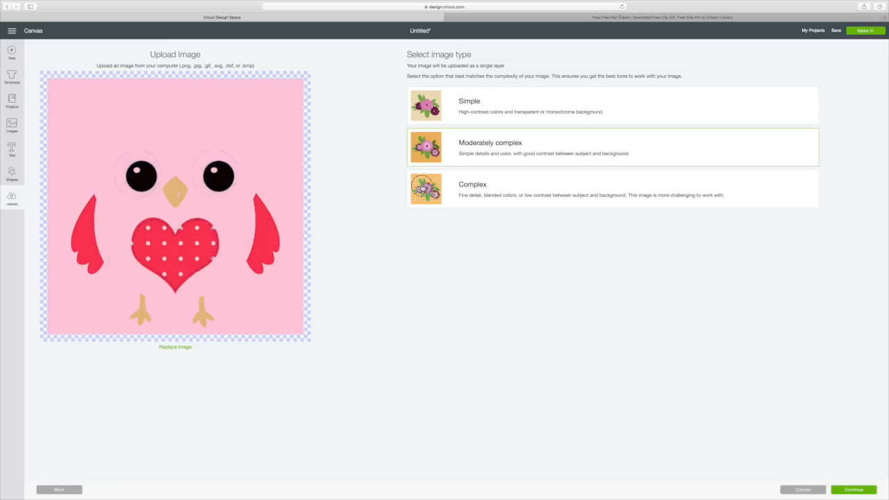
left_click(422, 187)
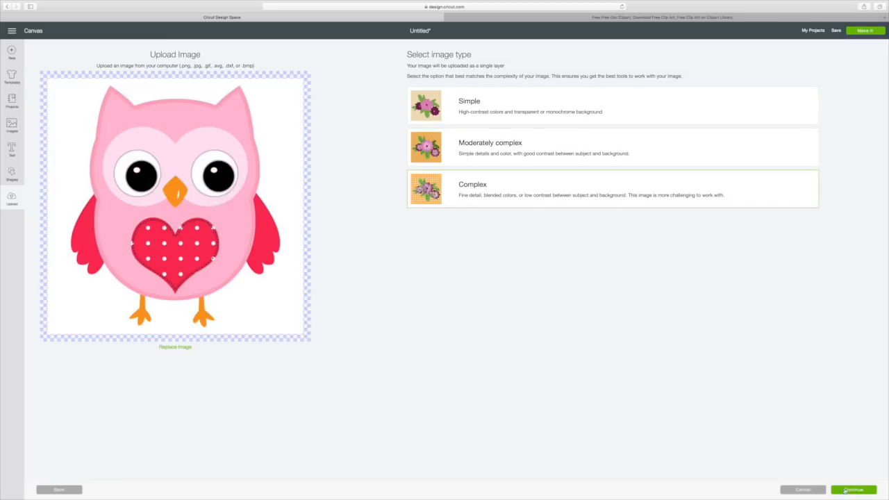
left_click(853, 491)
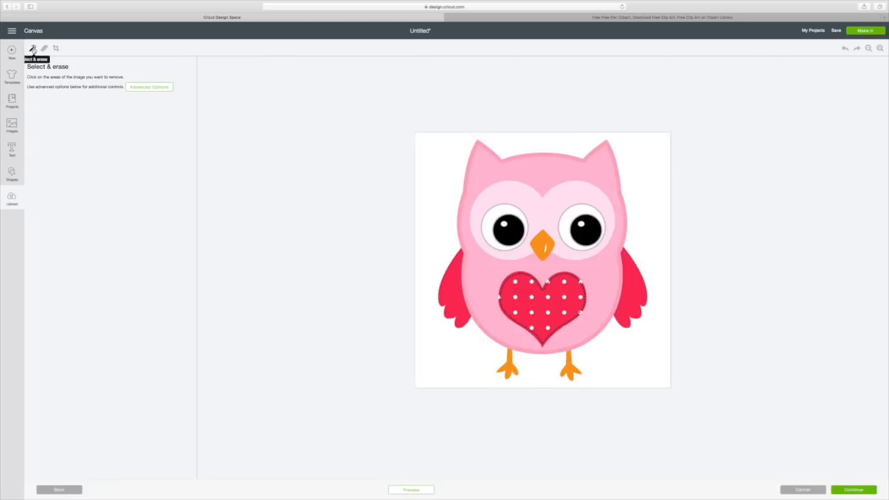
Remove the white background, the pink body and face fills, both black pupils and the orange beak fill
left_click(431, 154)
left_click(487, 162)
left_click(510, 187)
left_click(508, 230)
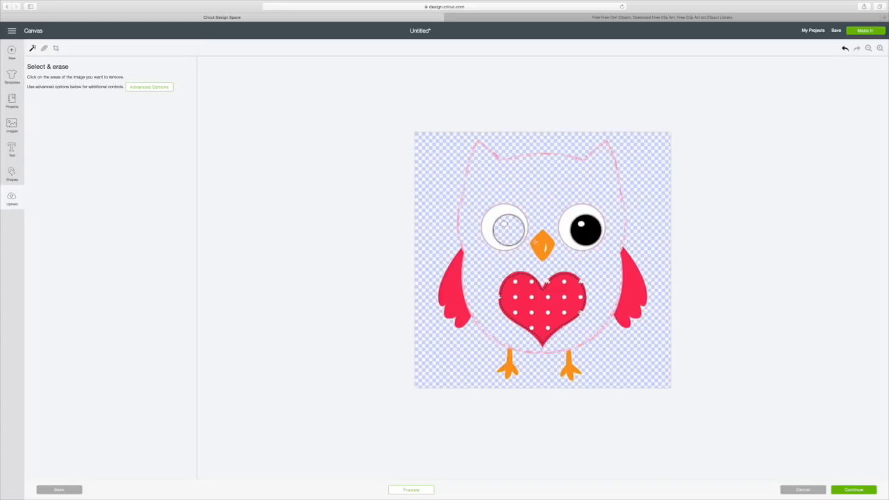
left_click(540, 243)
left_click(584, 225)
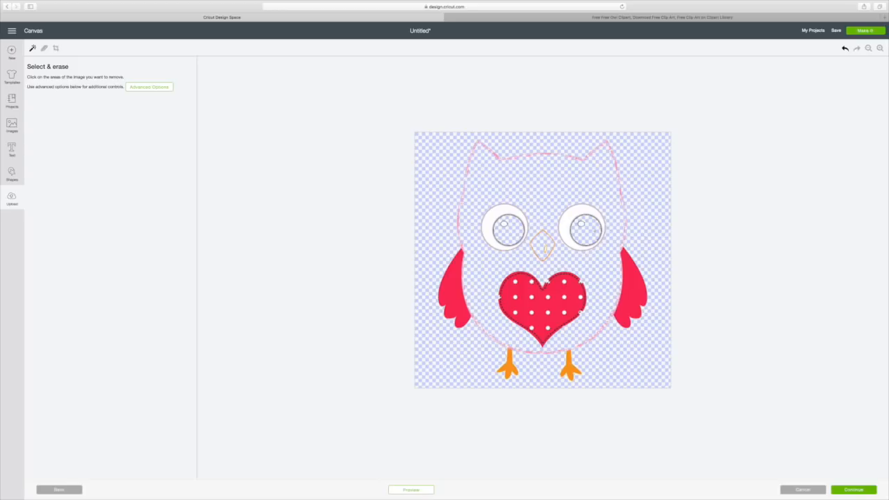
Remove the red fill of both wings and the heart and the orange fill of the feet, and check the cut preview
left_click(633, 276)
left_click(573, 289)
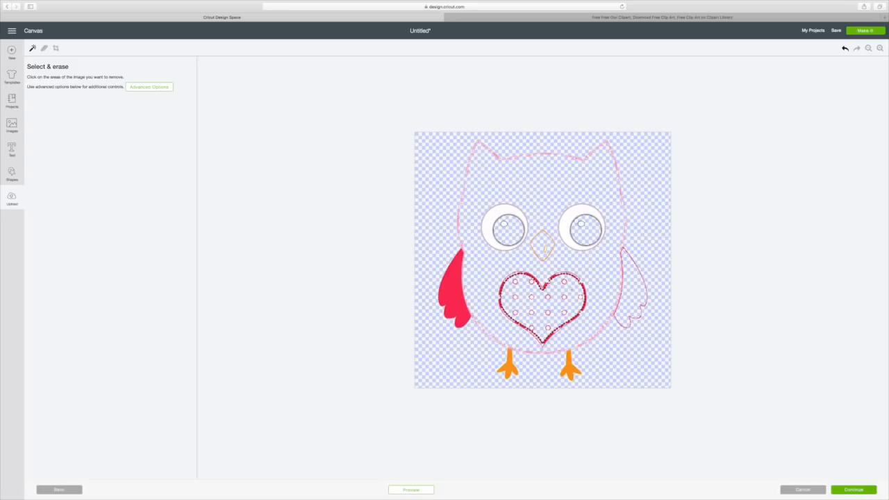
left_click(450, 281)
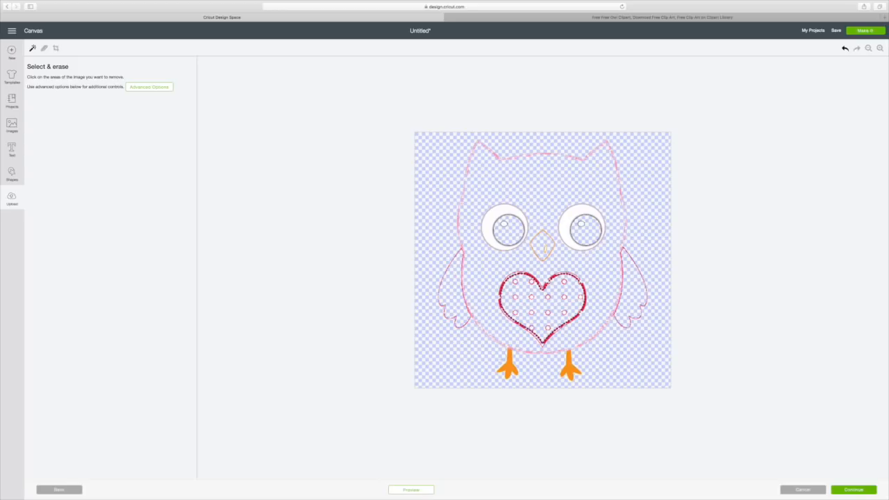
left_click(508, 360)
left_click(567, 361)
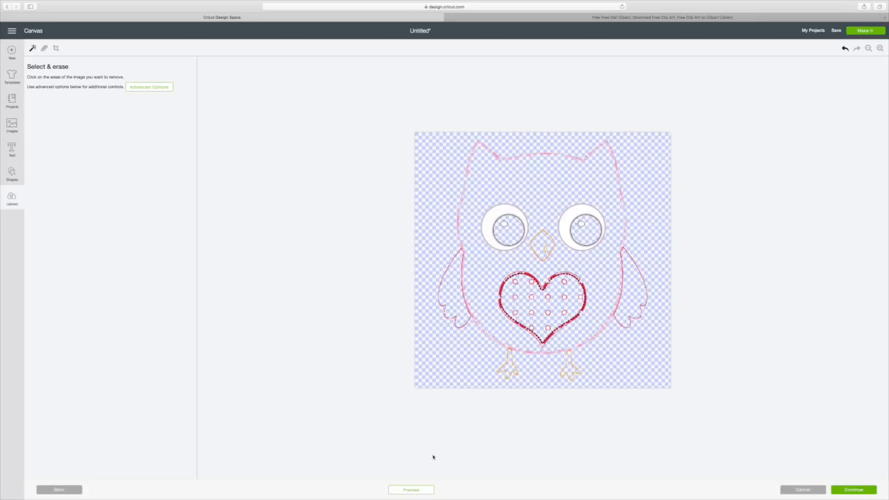
left_click(412, 490)
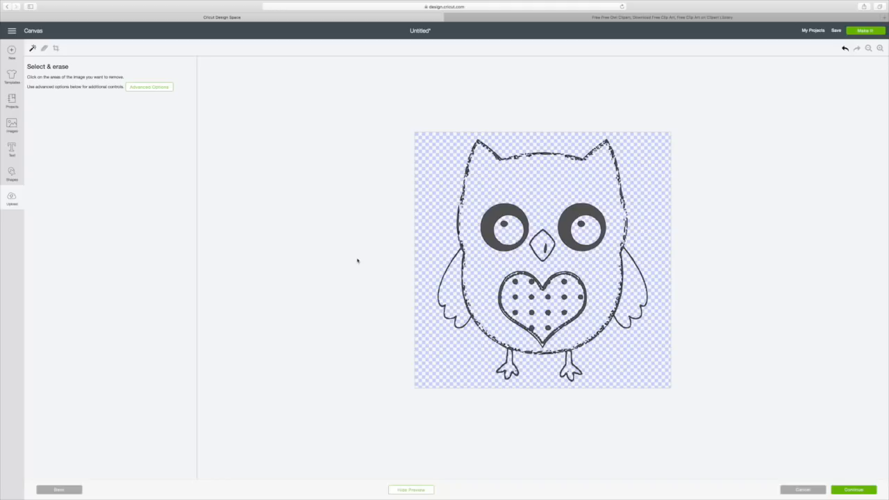
left_click(419, 490)
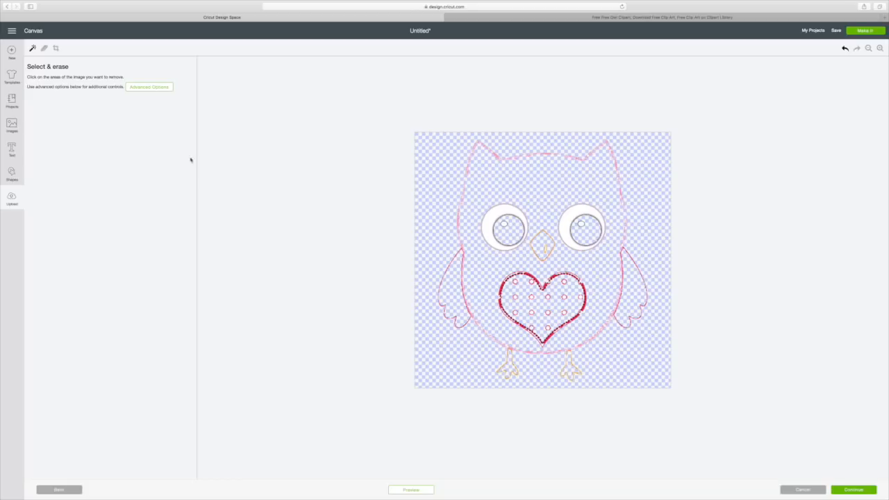
With an enlarged eraser, erase the leftover outlines of the head, body, wings and feet, undoing a stroke into the eye white
left_click(44, 48)
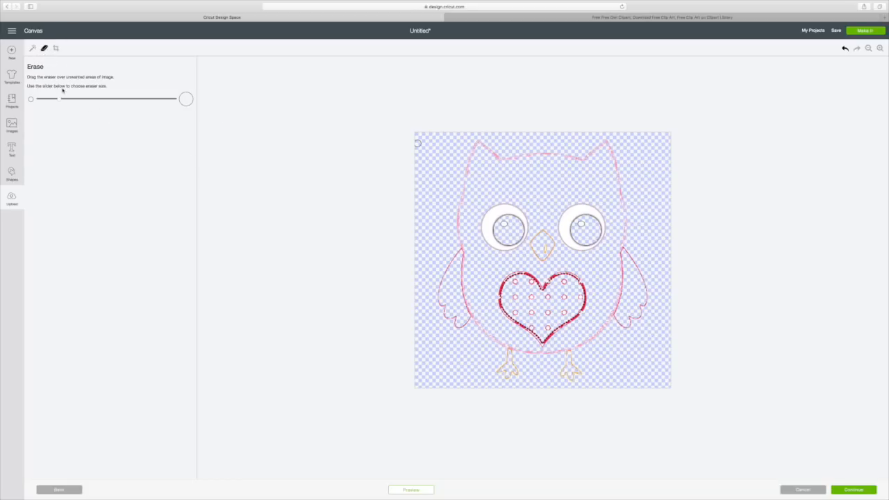
left_click_drag(60, 100, 111, 99)
mouse_move(479, 142)
left_mouse_down()
mouse_move(448, 302)
mouse_move(449, 278)
mouse_move(441, 280)
mouse_move(457, 339)
mouse_move(463, 288)
mouse_move(468, 333)
mouse_move(466, 313)
mouse_move(517, 354)
mouse_move(521, 369)
mouse_move(492, 368)
mouse_move(577, 348)
mouse_move(576, 371)
mouse_move(614, 303)
mouse_move(627, 250)
mouse_move(618, 348)
mouse_move(639, 287)
mouse_move(610, 148)
mouse_move(577, 160)
mouse_move(498, 149)
left_mouse_up()
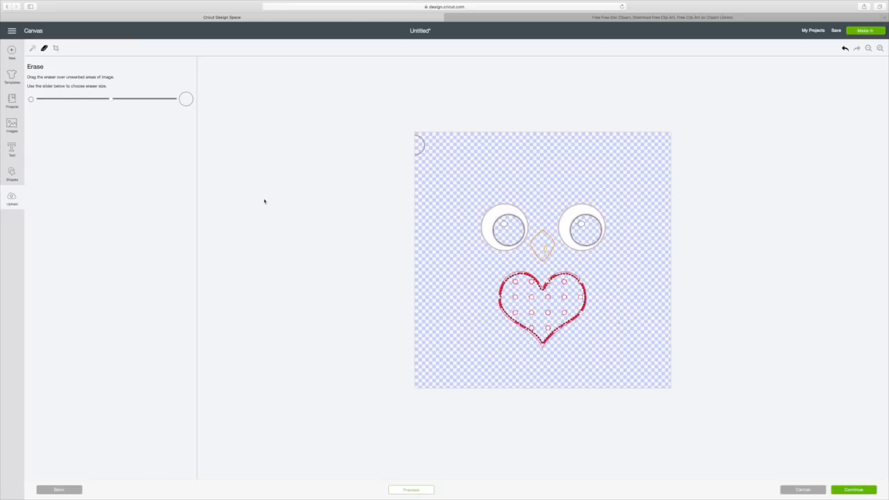
left_click_drag(490, 204, 479, 239)
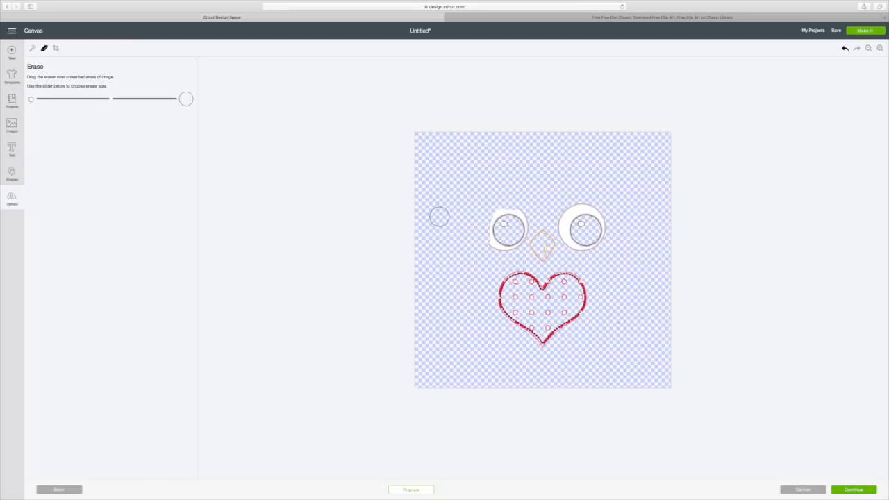
left_click(845, 48)
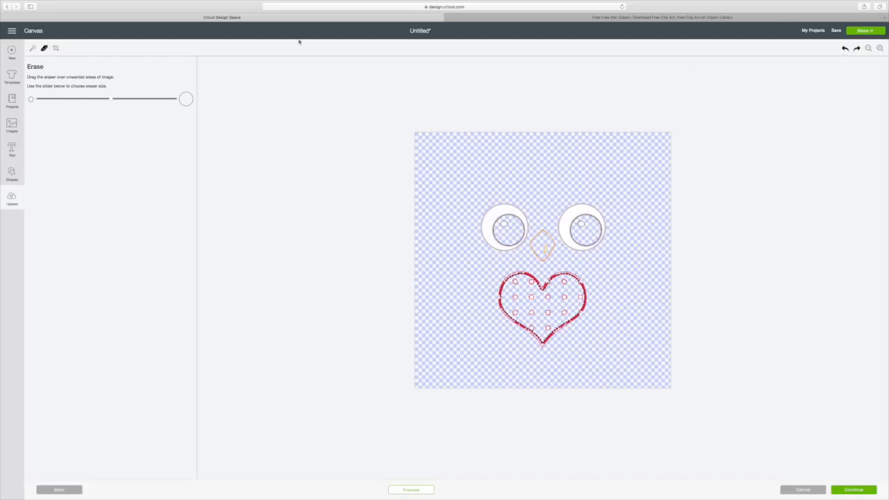
With a much smaller eraser, erase the beak outline and the left half of the heart outline without touching the dots
left_click_drag(111, 101, 40, 100)
mouse_move(533, 240)
left_mouse_down()
mouse_move(542, 262)
mouse_move(553, 238)
mouse_move(538, 232)
left_mouse_up()
mouse_move(534, 278)
left_mouse_down()
mouse_move(504, 279)
mouse_move(512, 275)
mouse_move(500, 303)
mouse_move(505, 292)
mouse_move(501, 308)
mouse_move(535, 336)
left_mouse_up()
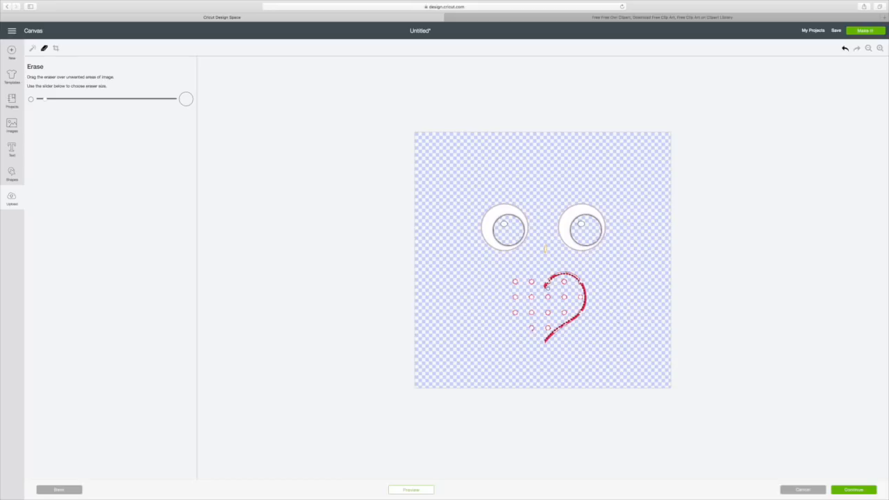
Erase the right half of the heart outline around the dots, undoing slips, and check the cut preview of eye whites and dots
mouse_move(546, 287)
left_mouse_down()
mouse_move(540, 283)
mouse_move(553, 275)
mouse_move(542, 283)
mouse_move(567, 272)
mouse_move(579, 279)
left_mouse_up()
left_click(845, 48)
left_click_drag(554, 277, 574, 277)
left_click(580, 277)
mouse_move(585, 287)
left_mouse_down()
mouse_move(583, 307)
mouse_move(548, 339)
left_mouse_up()
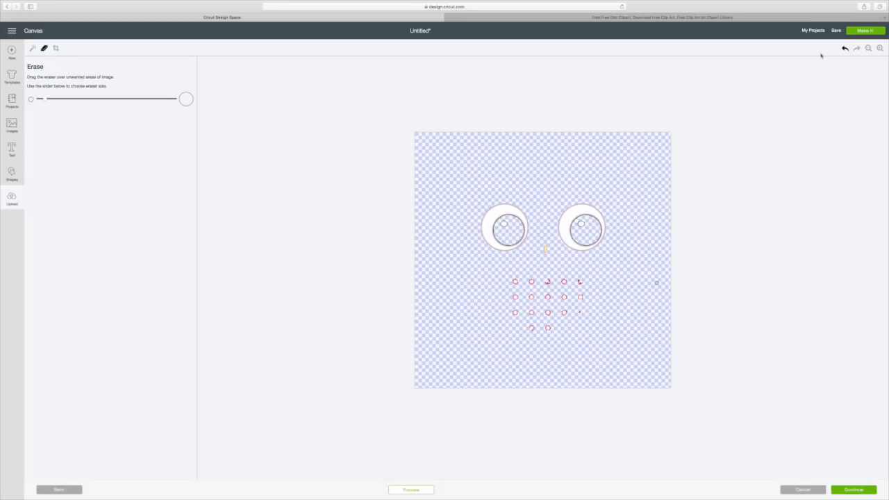
left_click(845, 48)
left_click_drag(580, 283, 585, 301)
mouse_move(576, 315)
left_mouse_down()
mouse_move(543, 342)
mouse_move(562, 329)
mouse_move(549, 335)
mouse_move(575, 351)
left_mouse_up()
left_click(420, 492)
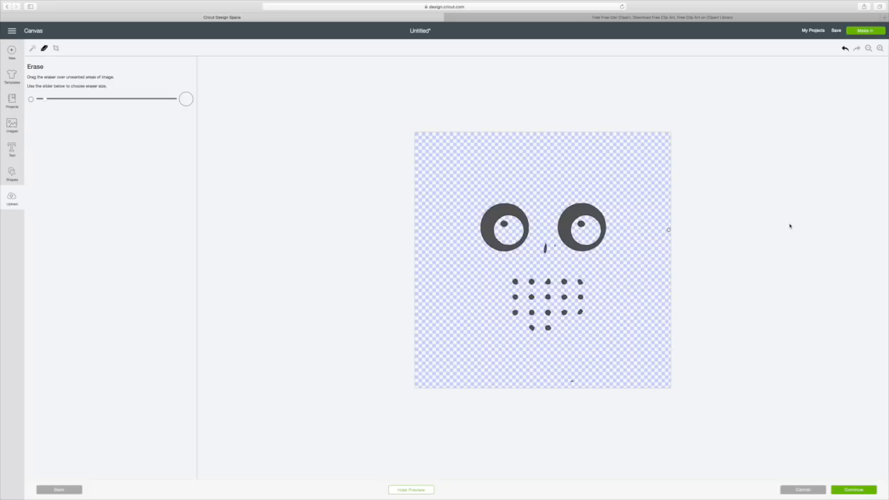
left_click(419, 489)
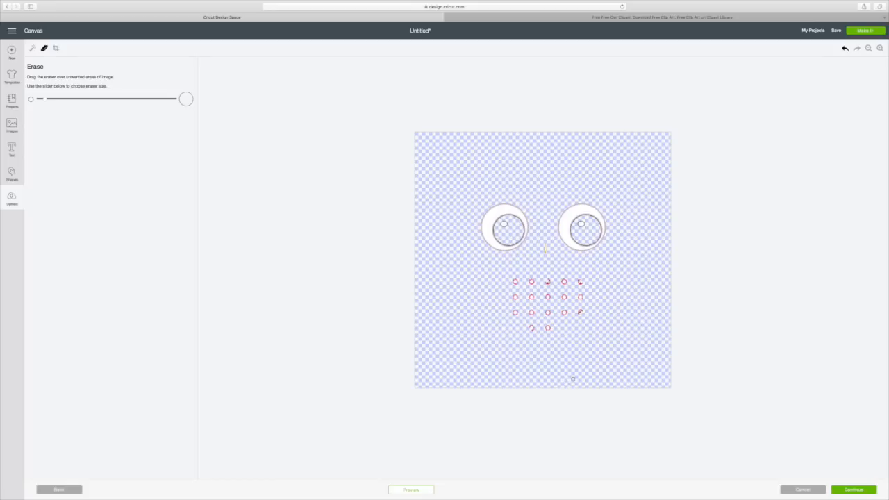
Save the white parts as a Print Then Cut image tagged "white part of eyes and nose"
left_click(857, 490)
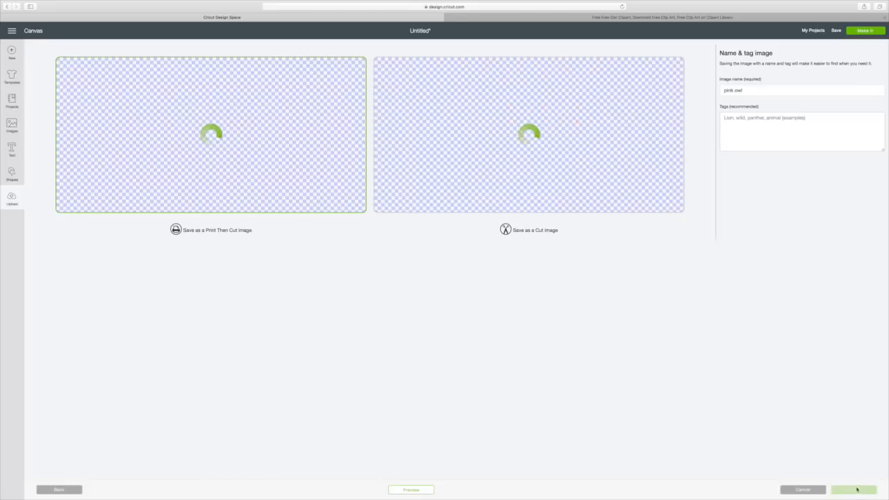
left_click(735, 123)
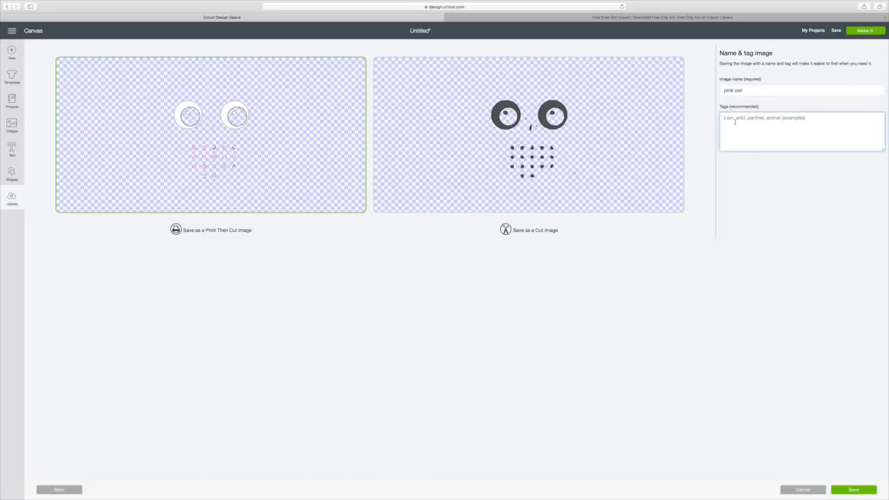
type("white part of y")
key("BackSpace")
type("eyes and nose")
left_click(855, 489)
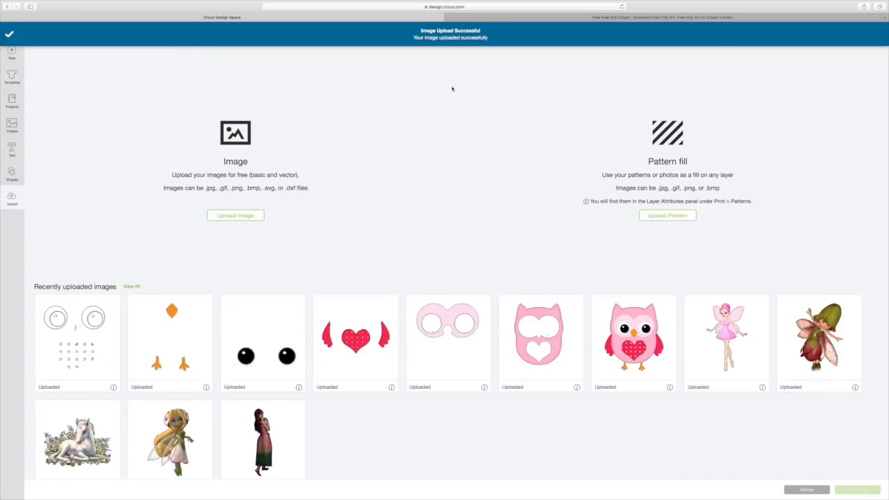
Insert the full pink owl and its six separated part images from the recent uploads onto the canvas
scroll(338, 125, "down", 1)
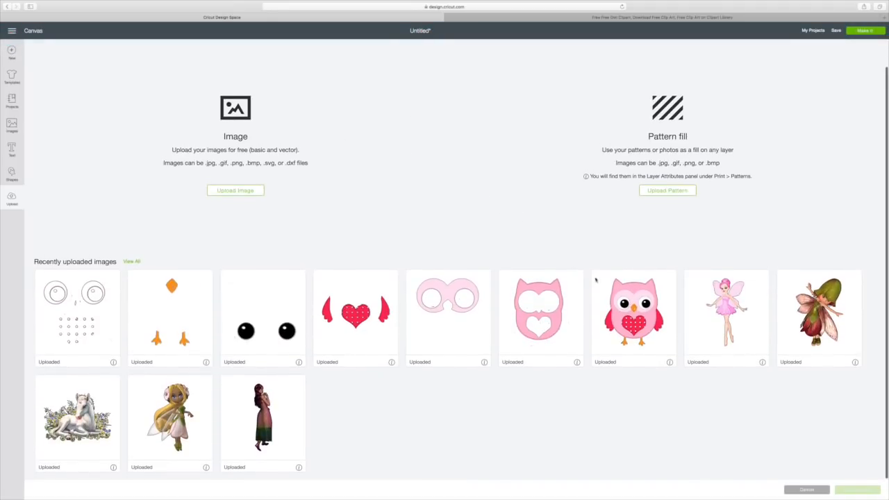
left_click(617, 286)
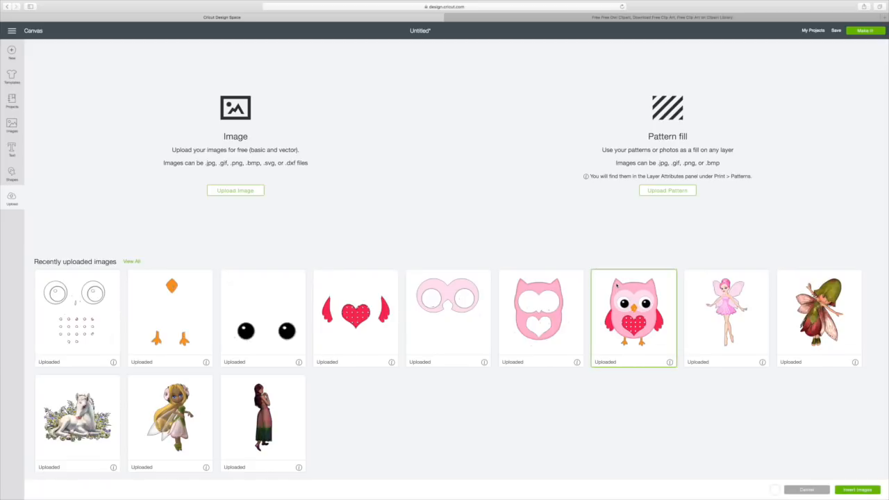
left_click(526, 303)
left_click(450, 297)
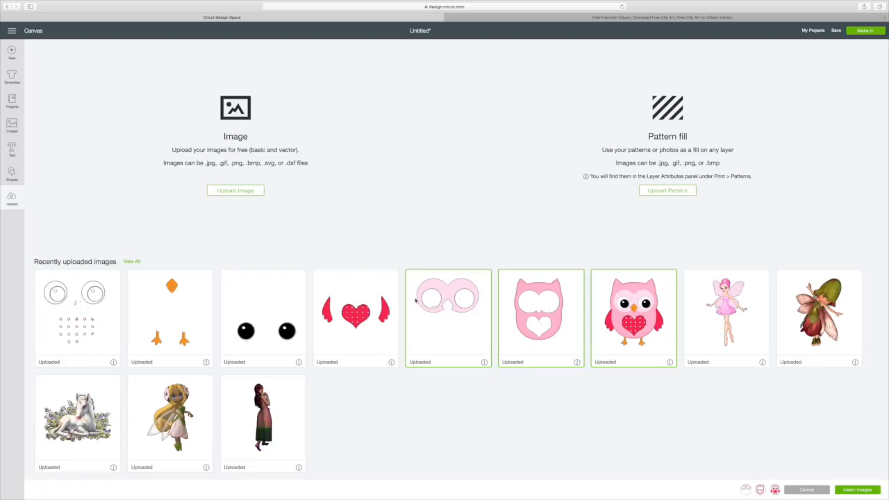
left_click(372, 303)
left_click(277, 304)
left_click(175, 290)
left_click(92, 284)
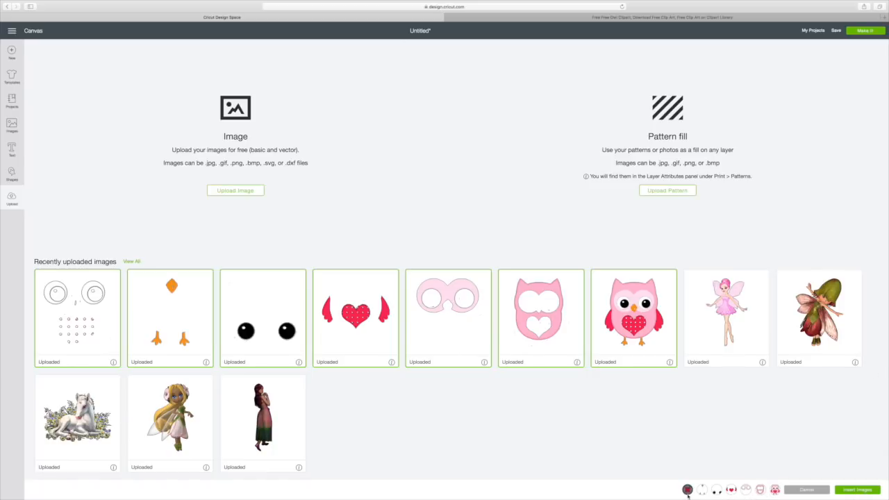
left_click(858, 490)
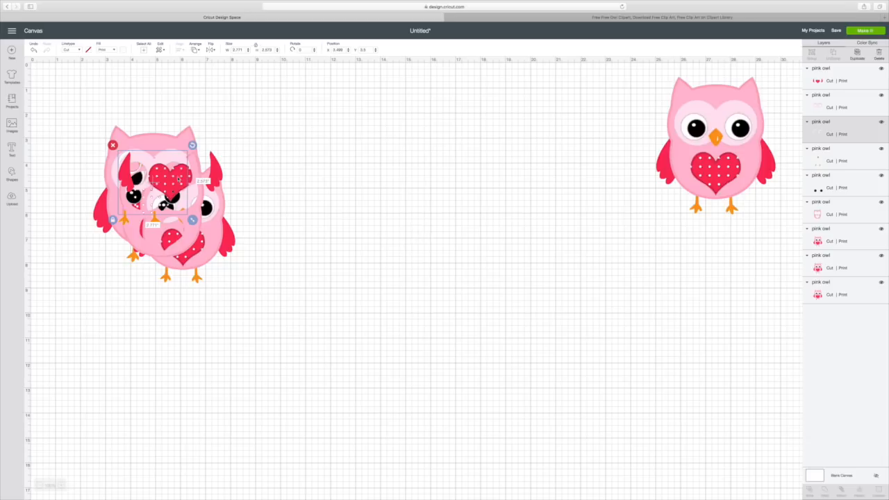
Move the wings with heart, light pink eye mask, pink body, white parts and one full owl out of the overlapping pile
left_click_drag(179, 179, 510, 240)
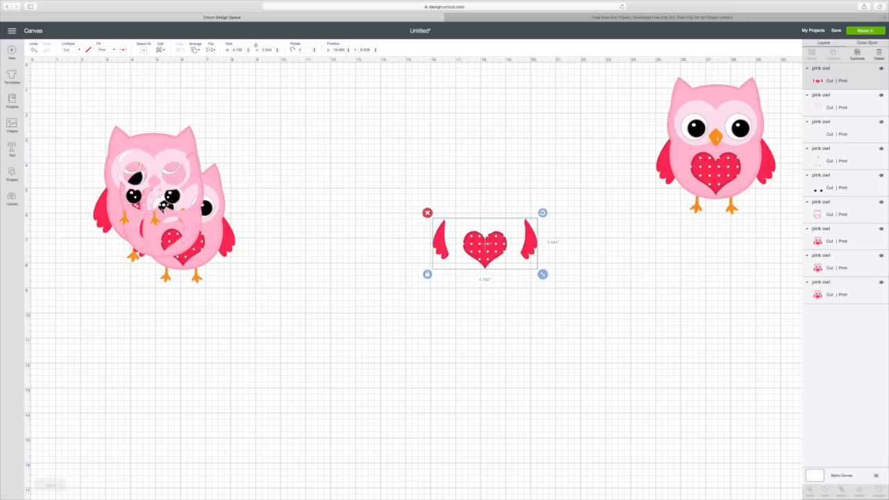
left_click_drag(153, 184, 452, 338)
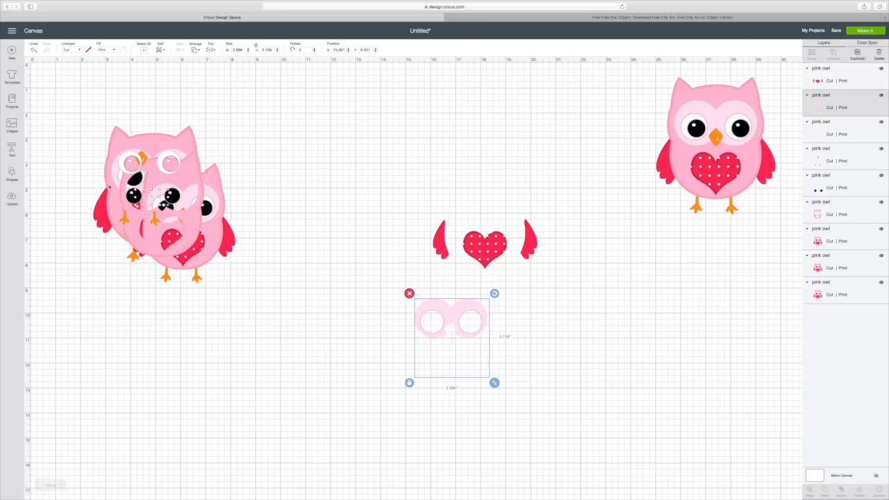
left_click_drag(219, 212, 375, 330)
left_click_drag(172, 195, 319, 163)
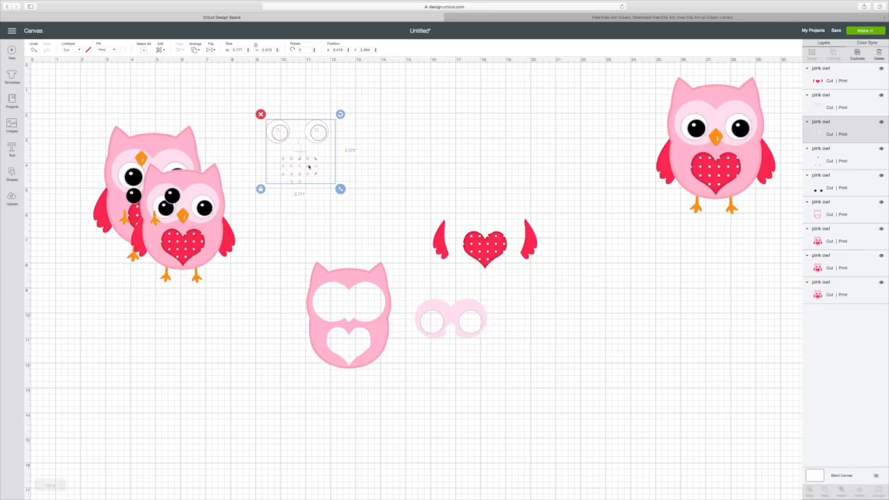
left_click_drag(200, 184, 431, 118)
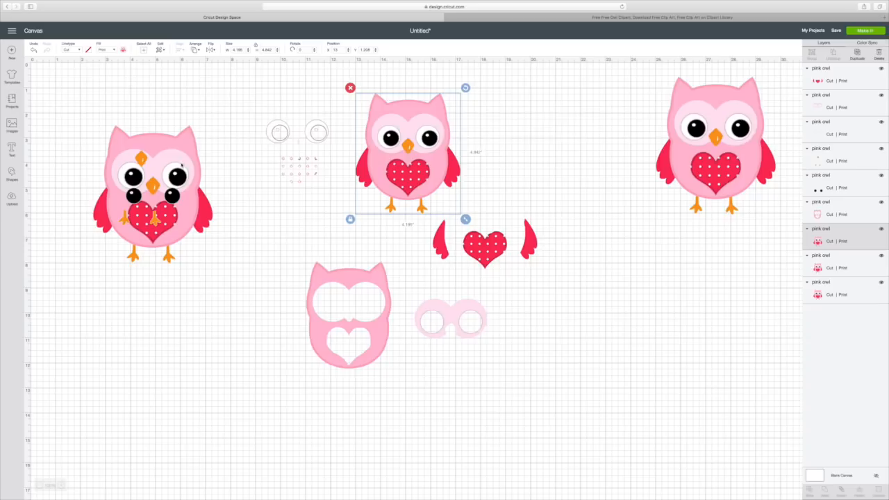
Spread the orange beak and feet, black eyes, wings with heart, eye mask and pink body across the lower canvas
left_click_drag(145, 221, 210, 345)
left_click_drag(173, 196, 314, 240)
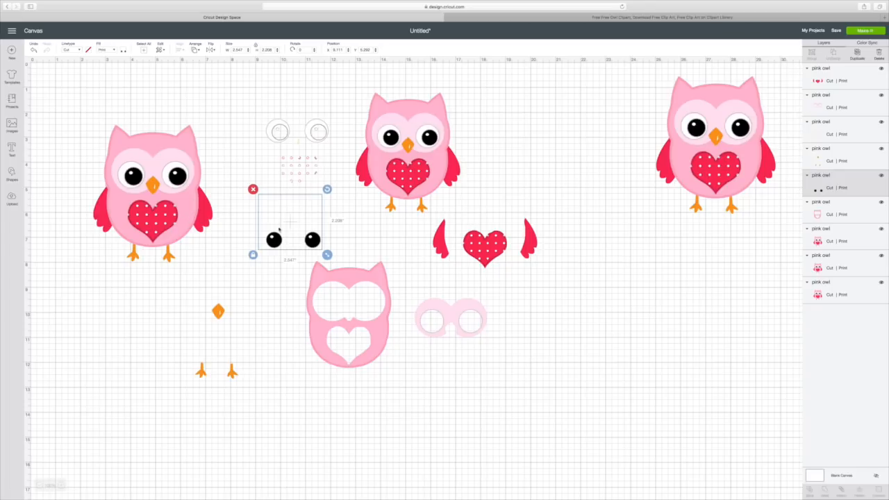
left_click_drag(289, 225, 112, 348)
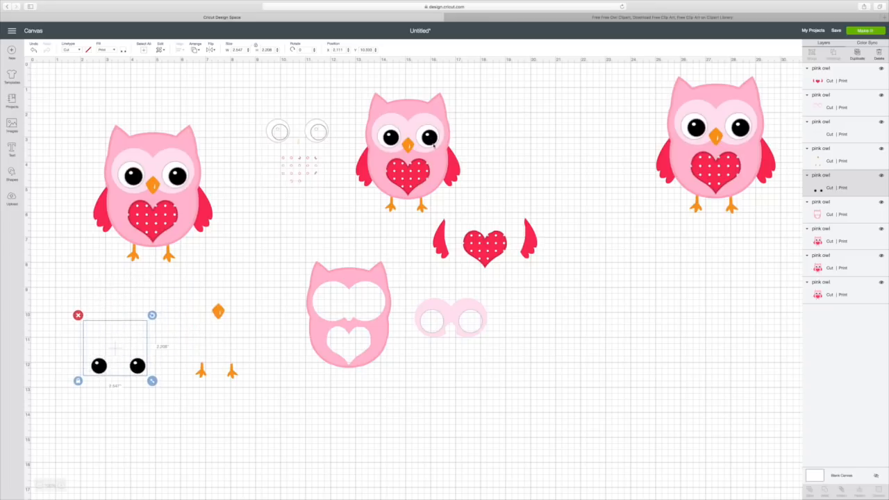
left_click_drag(492, 247, 674, 382)
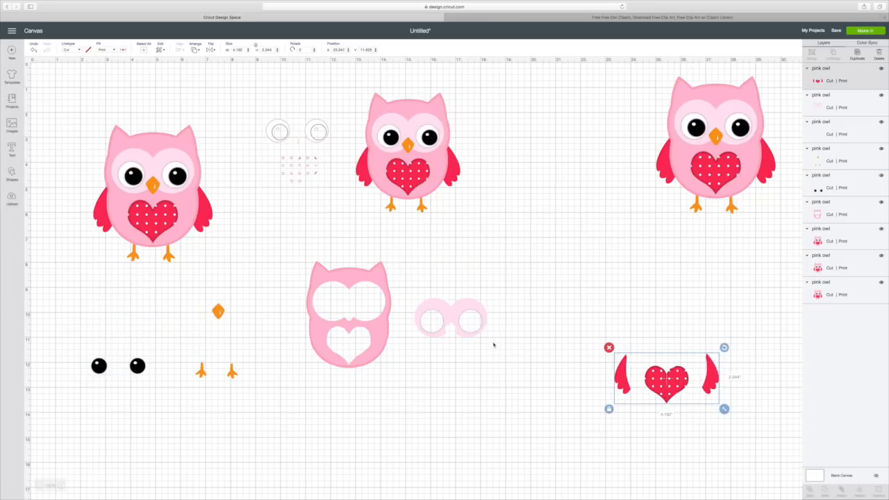
left_click_drag(458, 308, 467, 396)
left_click_drag(369, 308, 337, 362)
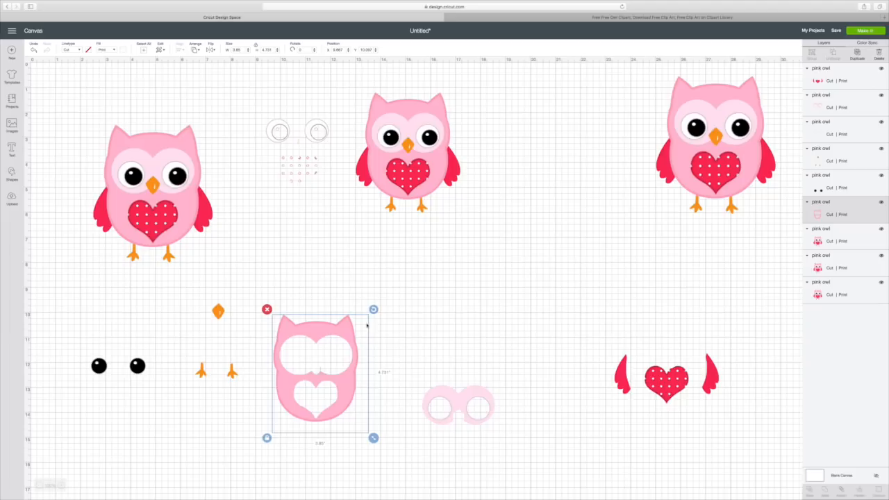
Convert the middle full owl to a No Fill cut silhouette and enlarge it to about 7.58 in wide
left_click_drag(421, 149, 476, 238)
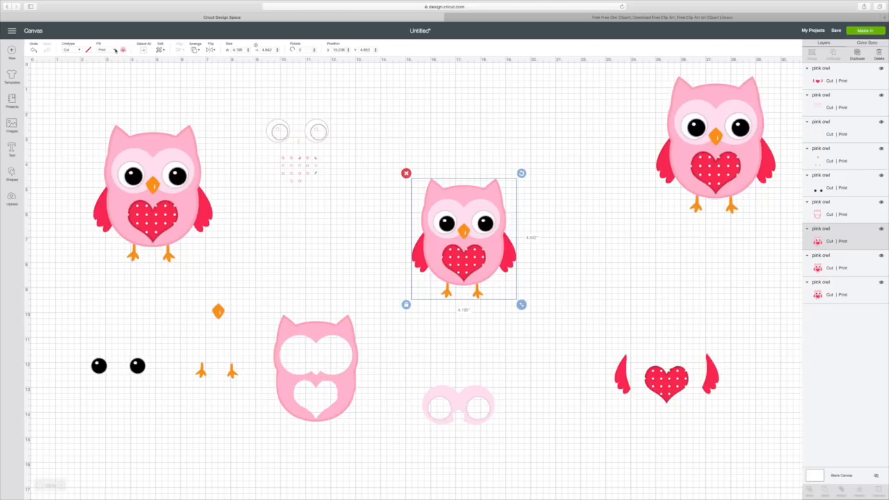
left_click(114, 50)
left_click(111, 60)
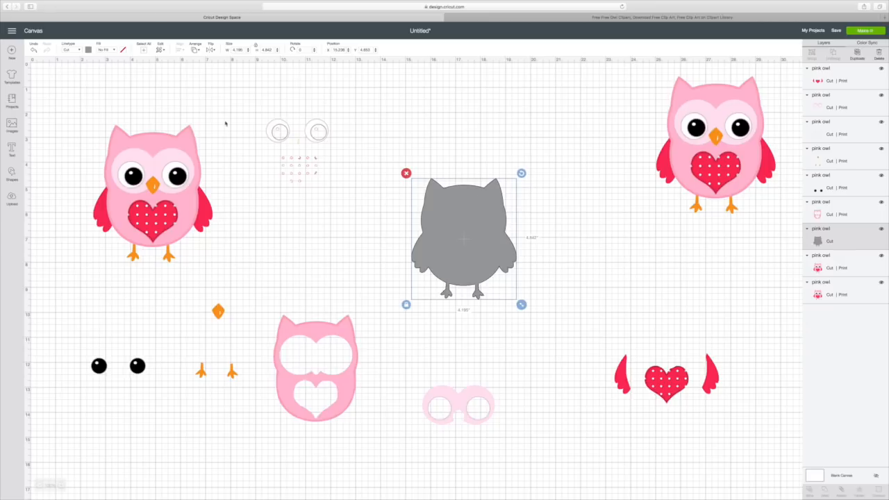
mouse_move(521, 304)
left_mouse_down()
mouse_move(564, 388)
mouse_move(538, 307)
left_mouse_up()
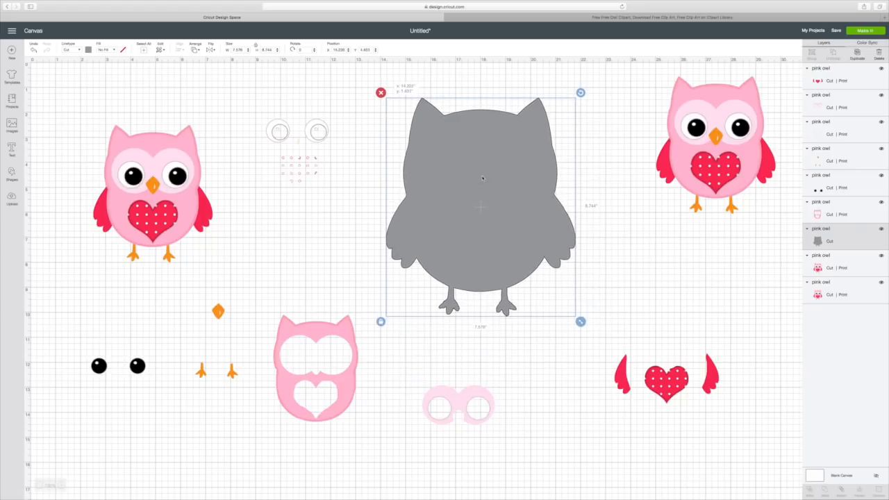
Recolor the large owl silhouette with a custom light pink material color
left_click(88, 51)
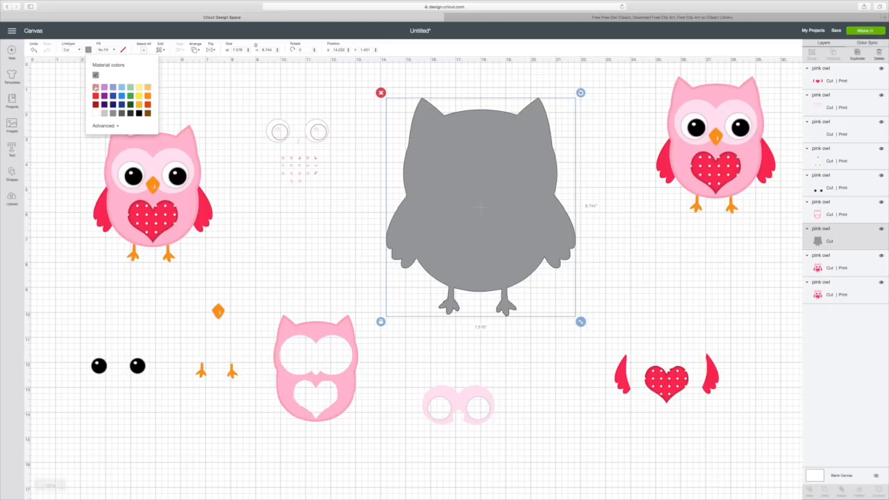
left_click(96, 86)
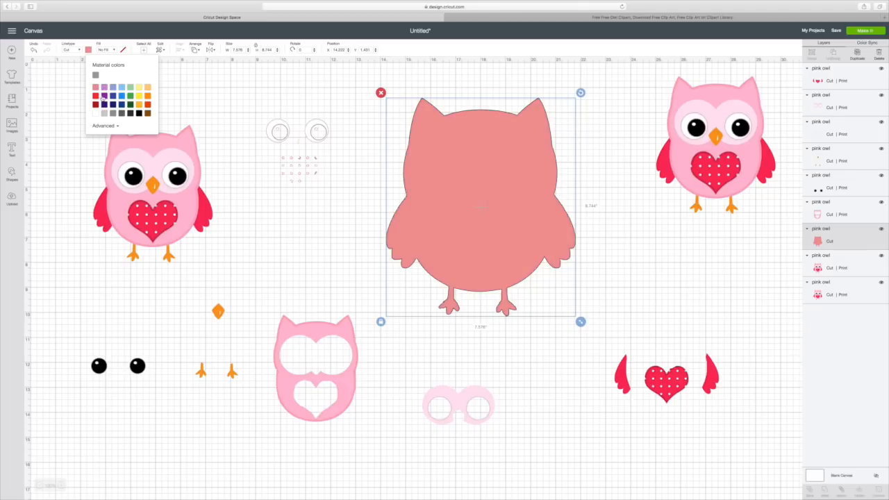
left_click(104, 126)
left_click(105, 136)
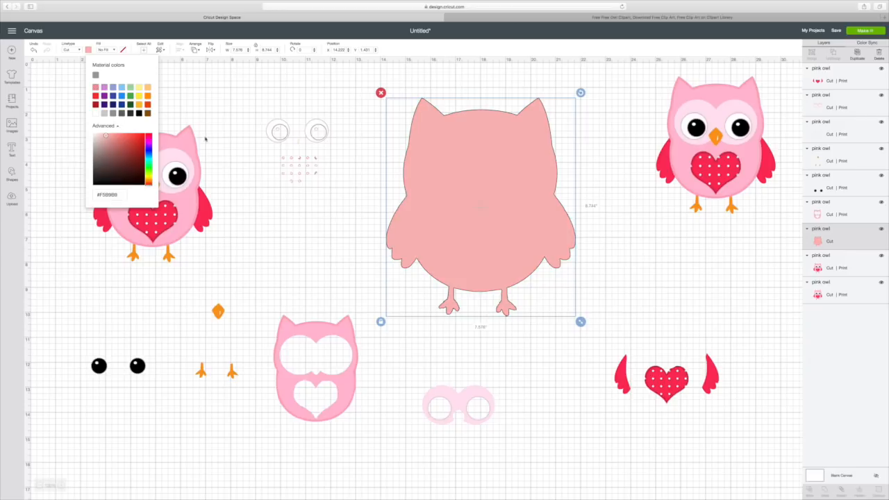
left_click(285, 238)
Move the pink body piece with eye and heart openings beside the silhouette and change it from Print to No Fill
left_click_drag(291, 393, 272, 297)
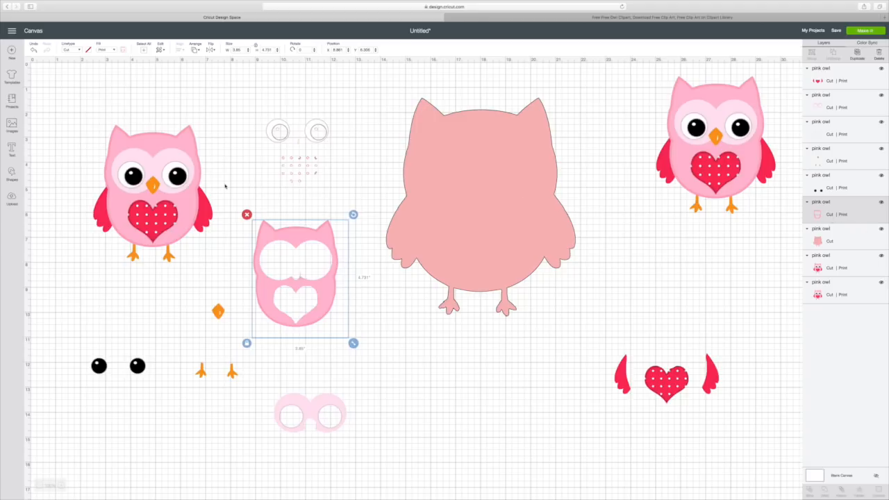
left_click(106, 50)
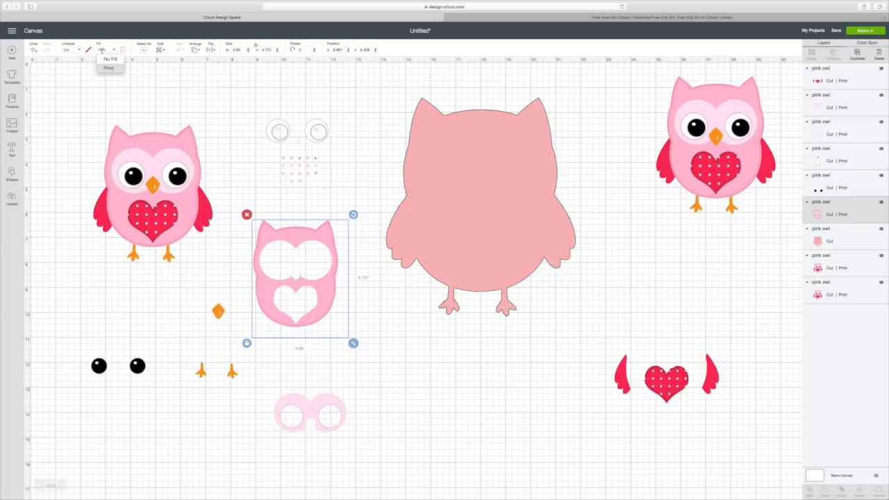
left_click(112, 60)
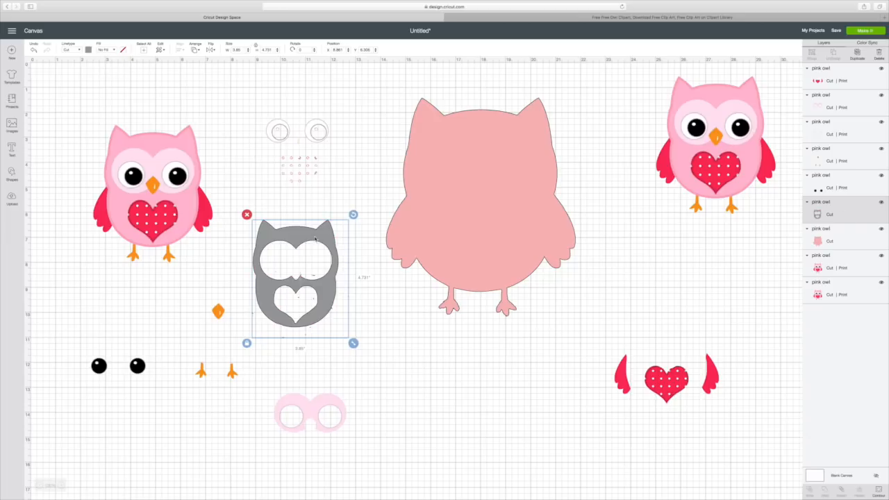
left_click_drag(315, 239, 317, 238)
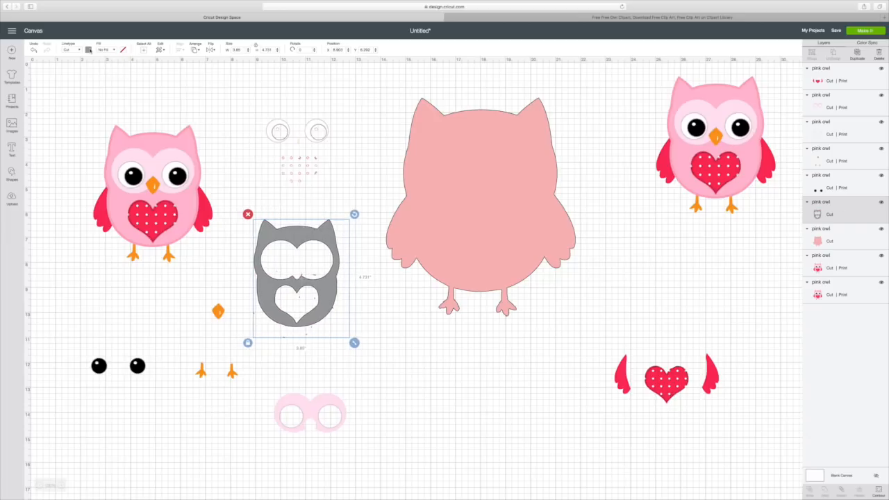
Color the body piece salmon pink and place it on the upper middle of the large silhouette
left_click(88, 49)
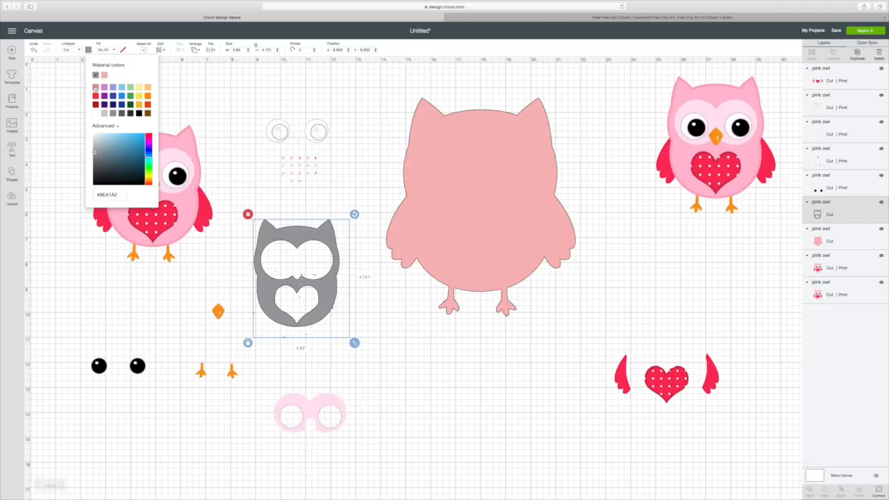
left_click(95, 87)
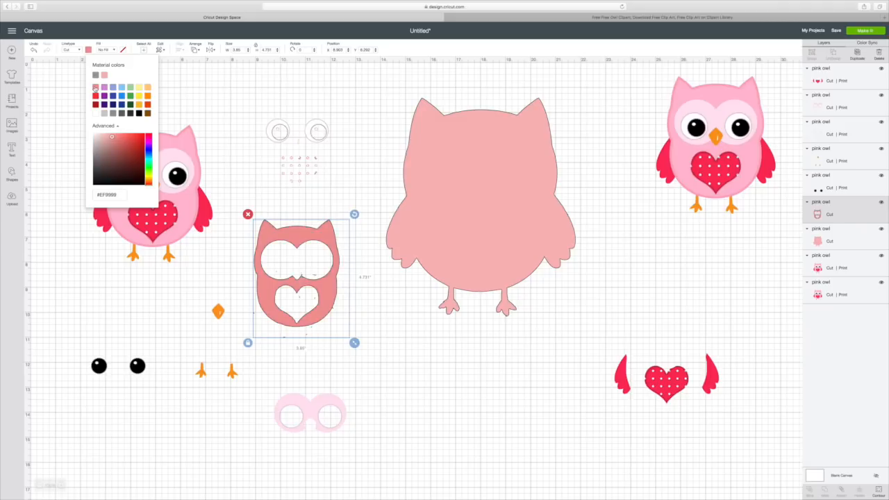
left_click_drag(292, 237, 475, 143)
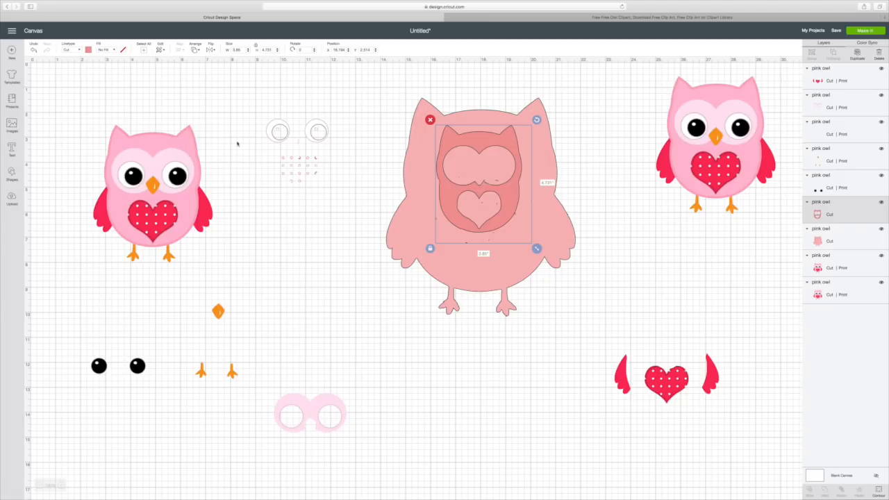
Change the light pink eye mask to No Fill and fit it into the eye opening of the body piece
left_click_drag(311, 412, 320, 236)
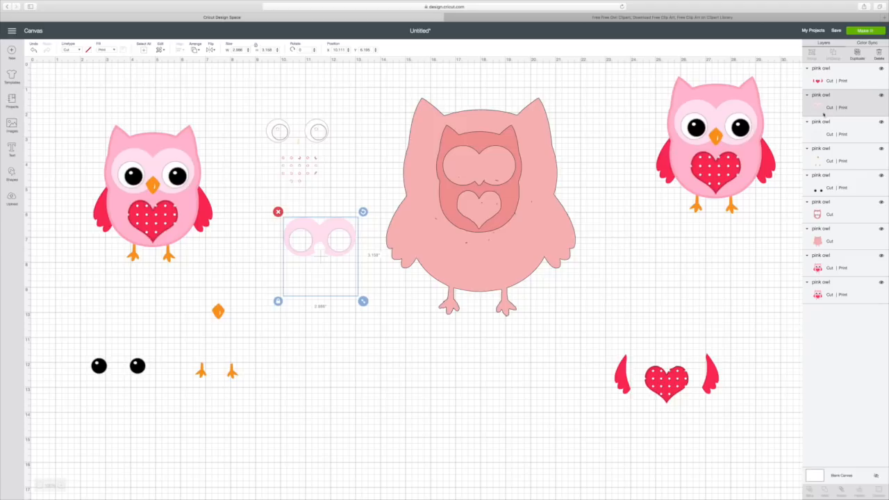
left_click(114, 50)
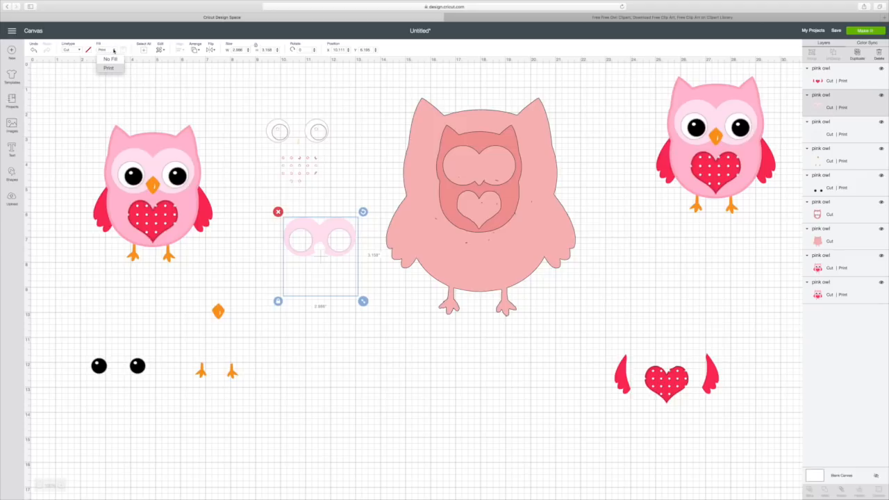
left_click(115, 60)
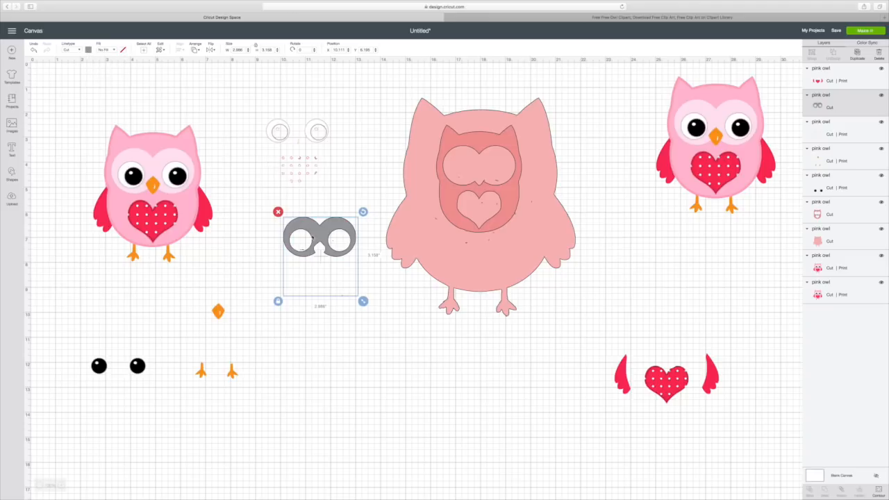
left_click_drag(312, 237, 476, 162)
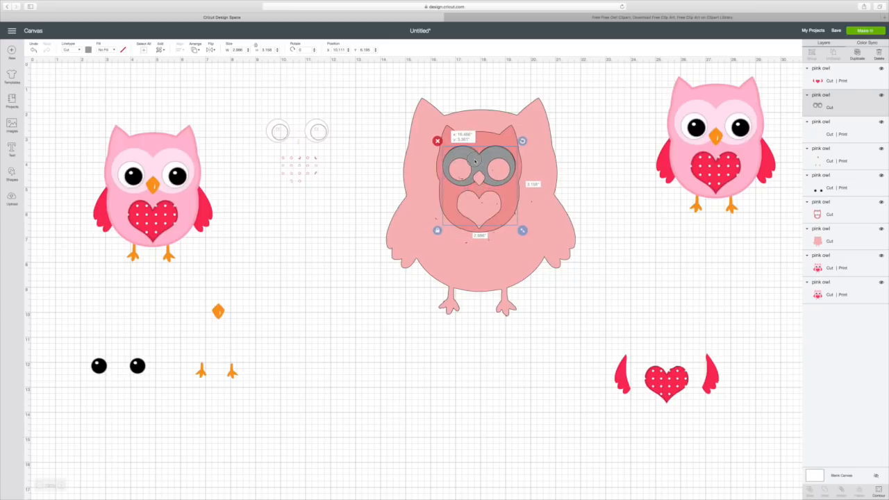
Recolor the eye mask on the body piece pale yellow
left_click(89, 51)
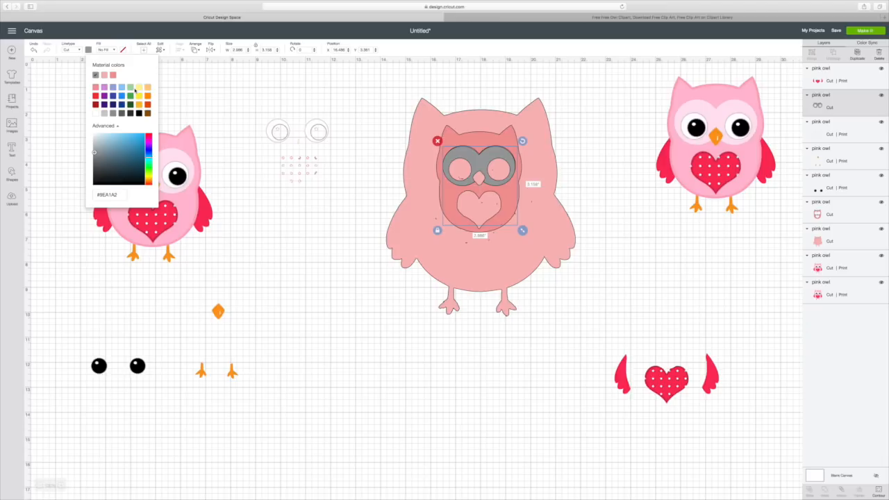
left_click(139, 90)
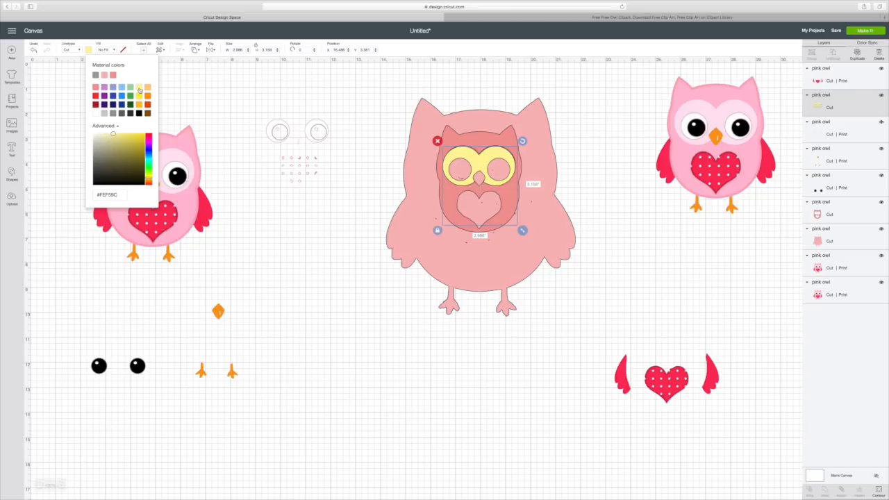
left_click(198, 112)
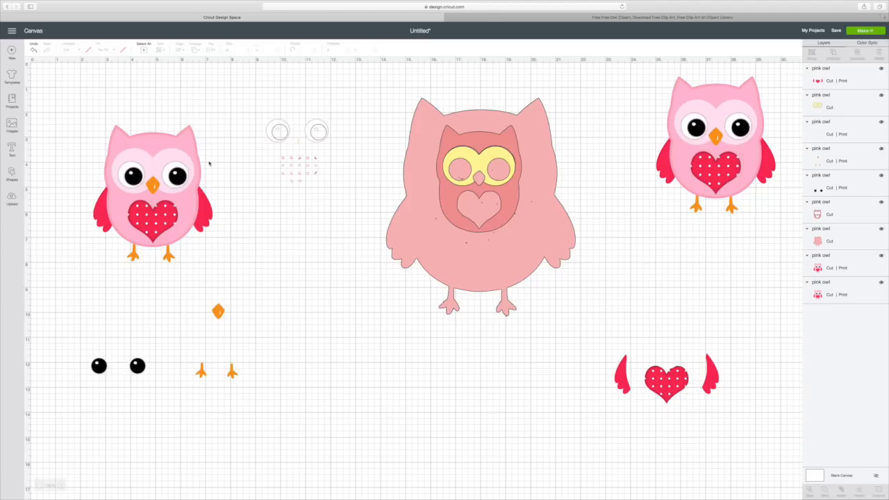
Recolor the body piece around the eye mask periwinkle blue
left_click(452, 143)
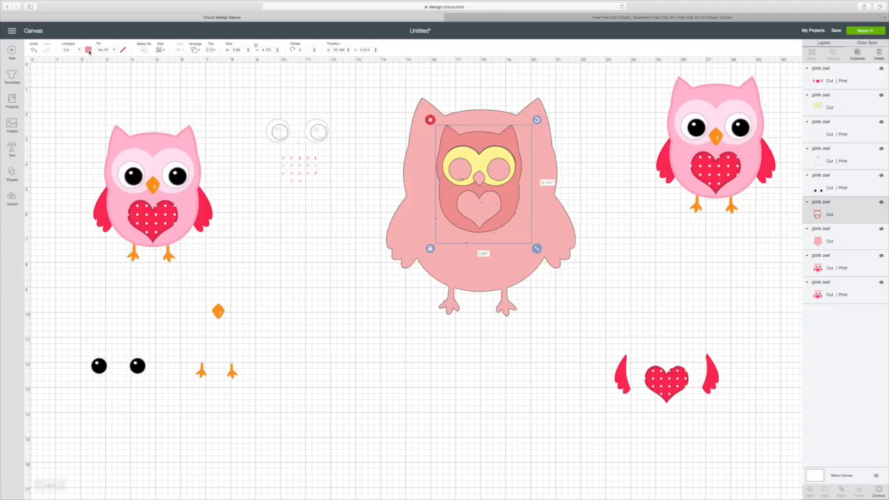
left_click(88, 50)
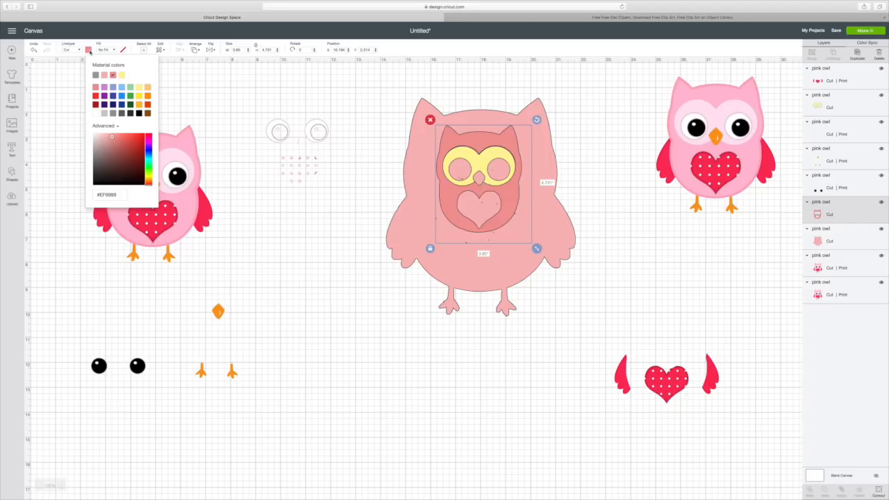
left_click(113, 88)
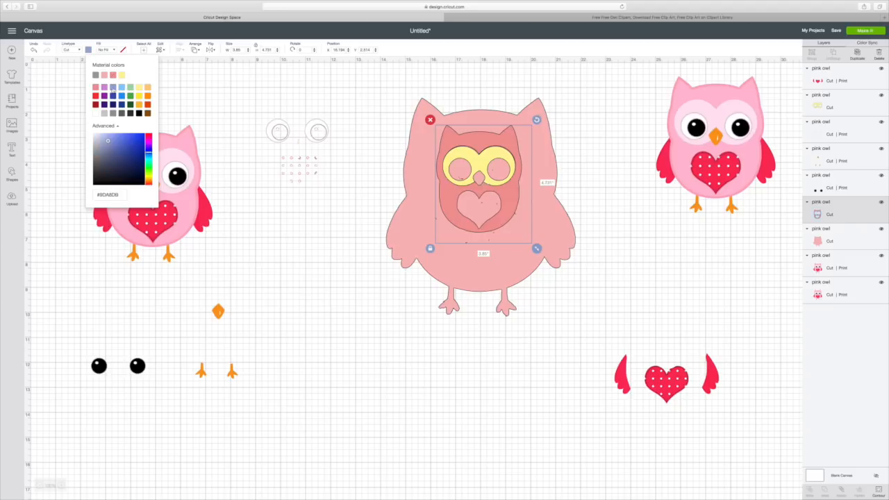
left_click(325, 248)
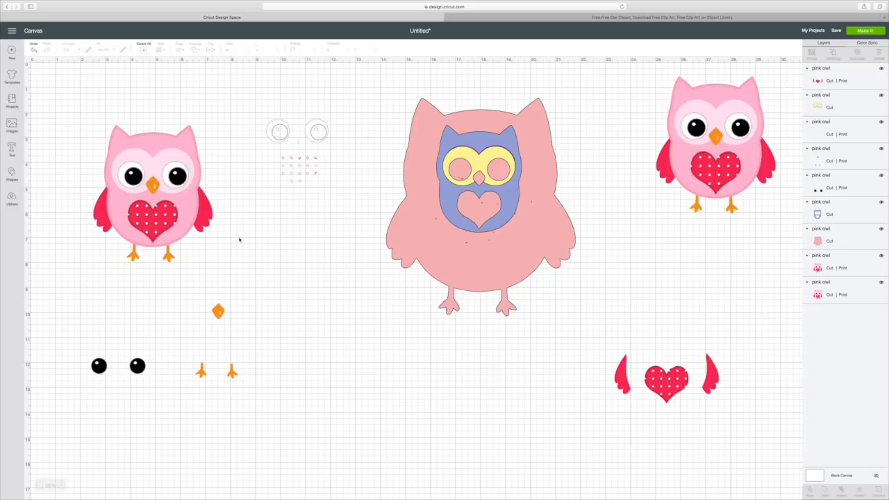
Move the wings and heart piece beside the large silhouette and change it from Print to No Fill
left_click_drag(665, 379, 309, 250)
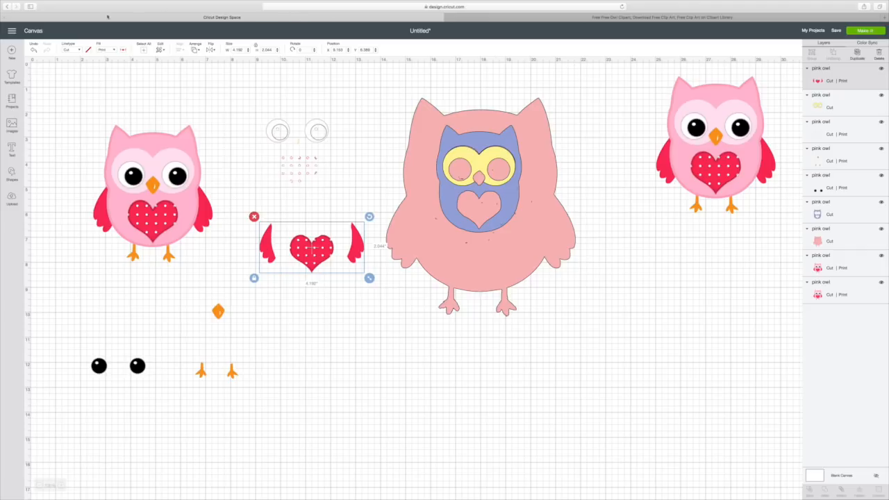
left_click(115, 50)
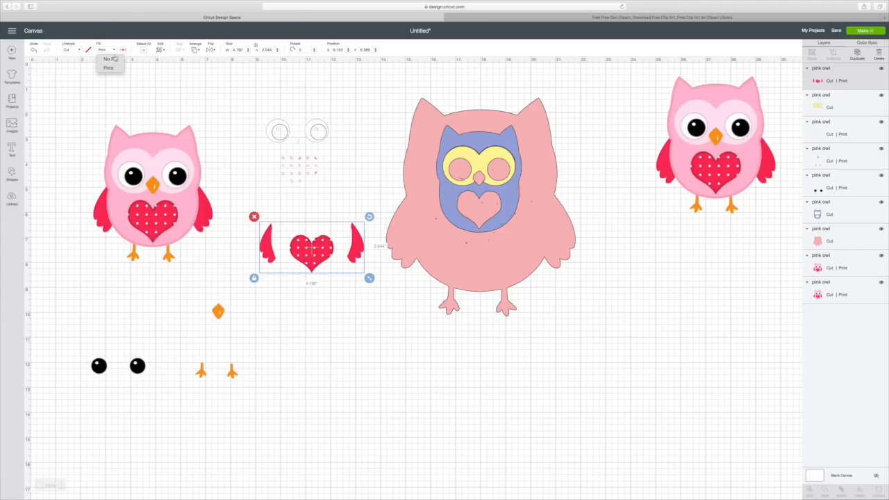
left_click(114, 60)
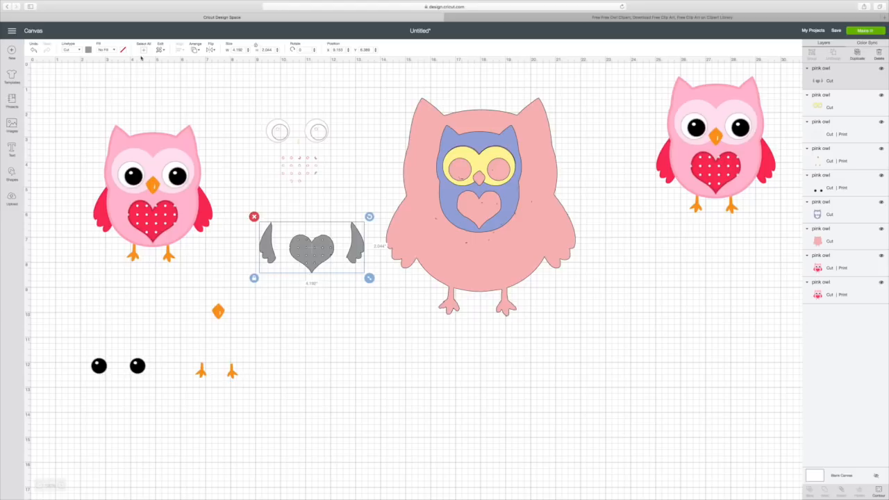
Fit the gray wings and heart piece onto the periwinkle body and recolor it red (#F53636)
left_click_drag(311, 257, 489, 204)
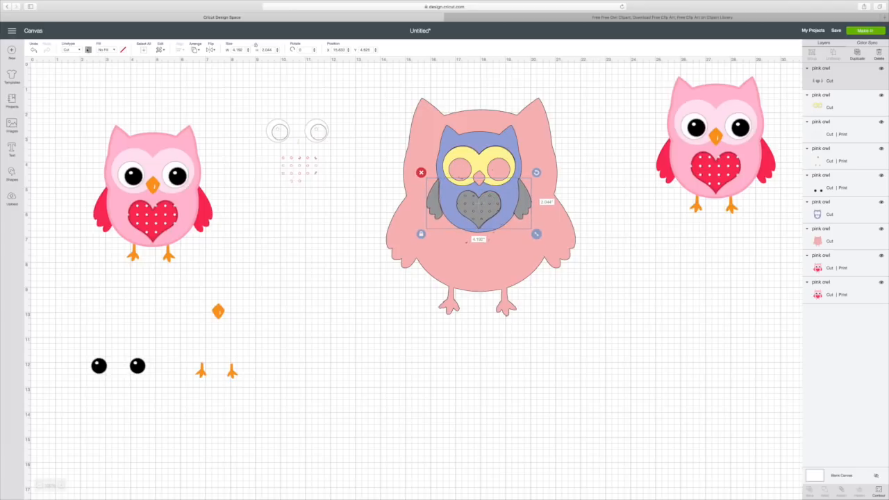
left_click(89, 50)
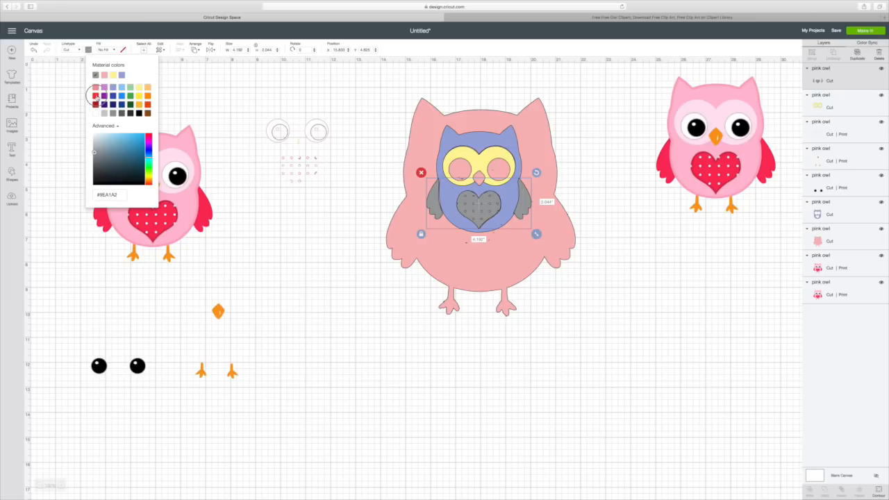
left_click(96, 95)
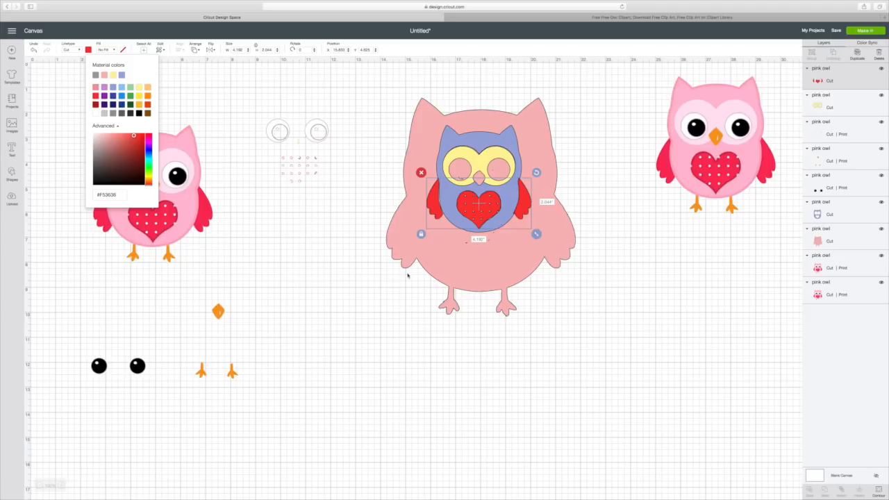
Shrink the pink silhouette to about 5.43 inches wide and recenter the body, eye mask and red wings and heart piece on it
left_click(539, 270)
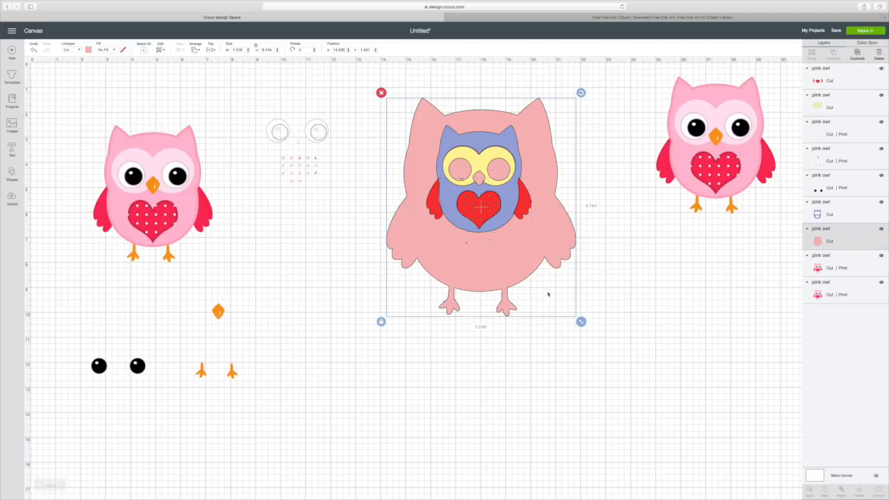
left_click_drag(581, 321, 583, 274)
mouse_move(475, 244)
left_mouse_down()
mouse_move(489, 246)
mouse_move(467, 239)
mouse_move(473, 242)
left_mouse_up()
left_click_drag(411, 140, 430, 138)
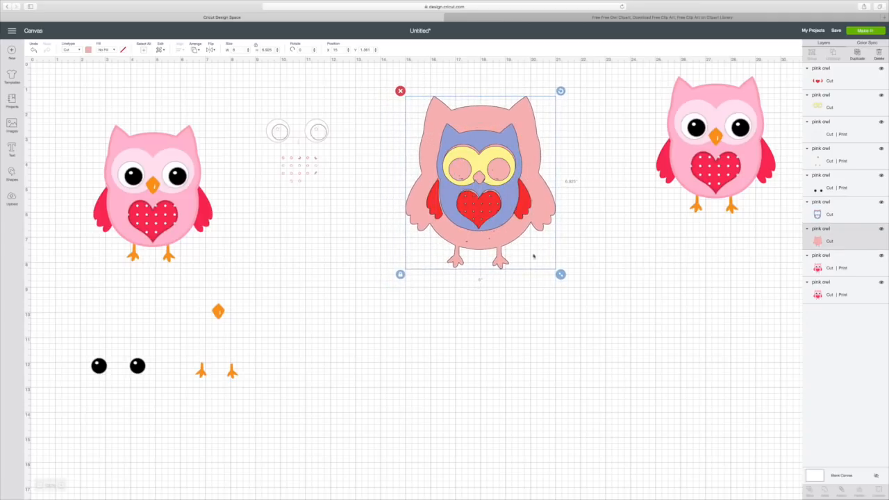
mouse_move(562, 274)
left_mouse_down()
mouse_move(560, 262)
mouse_move(568, 270)
left_mouse_up()
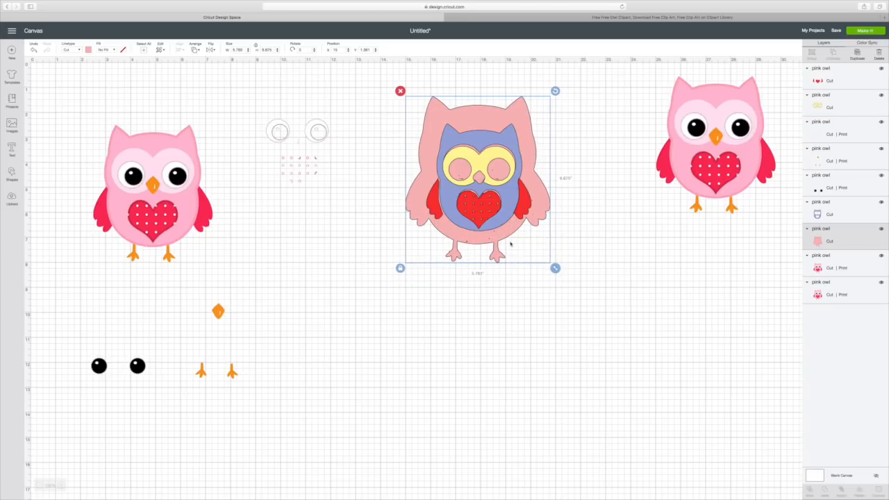
mouse_move(556, 269)
left_mouse_down()
mouse_move(550, 256)
mouse_move(557, 256)
mouse_move(547, 259)
left_mouse_up()
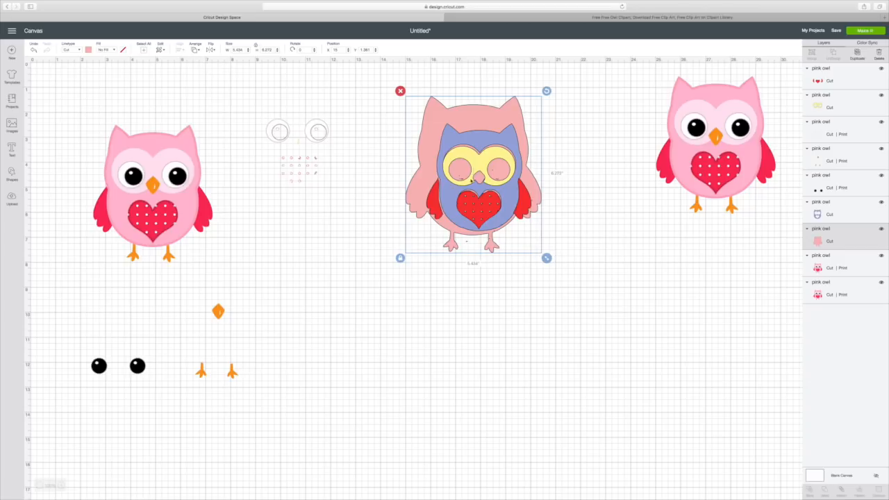
mouse_move(464, 140)
left_mouse_down()
mouse_move(459, 131)
mouse_move(464, 143)
left_mouse_up()
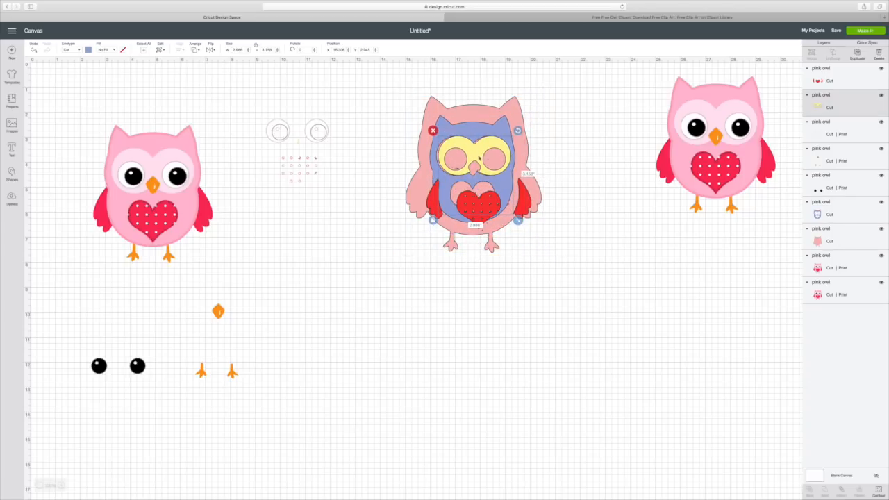
left_click_drag(479, 210, 471, 192)
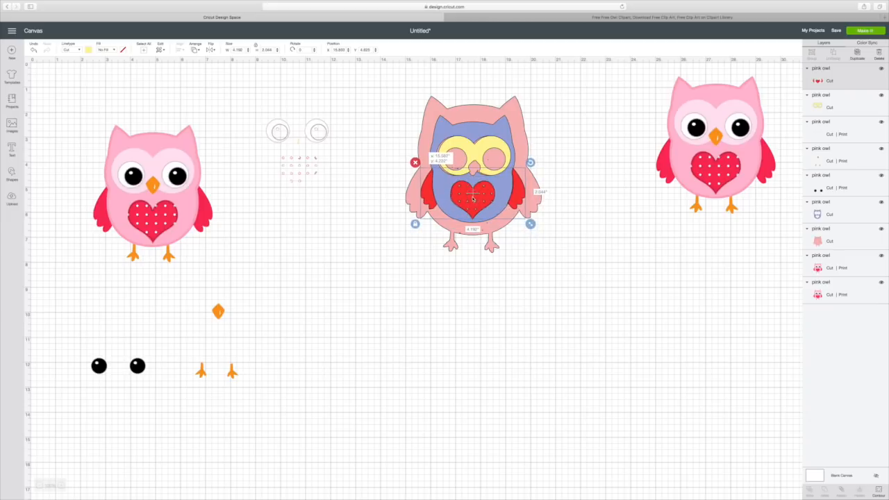
Shrink the pink silhouette further to about 4.26 inches wide and reposition it behind the assembled owl body
left_click(530, 209)
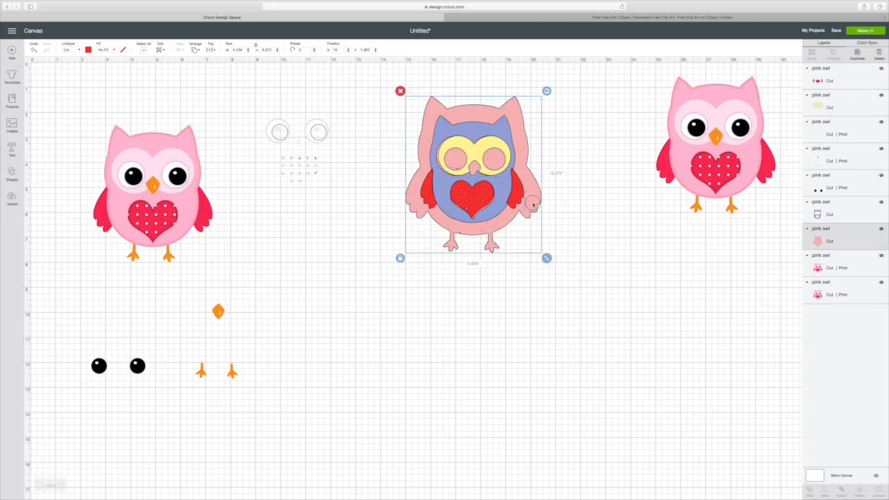
left_click_drag(547, 258, 513, 243)
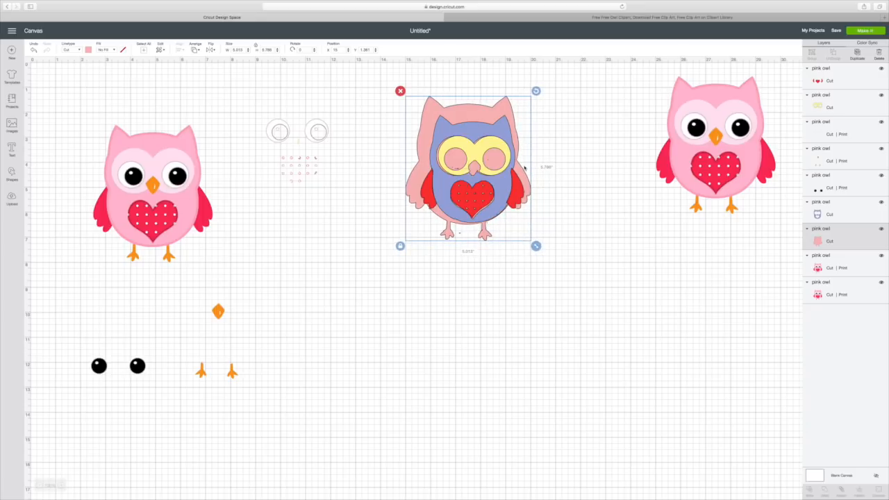
left_click_drag(536, 246, 517, 239)
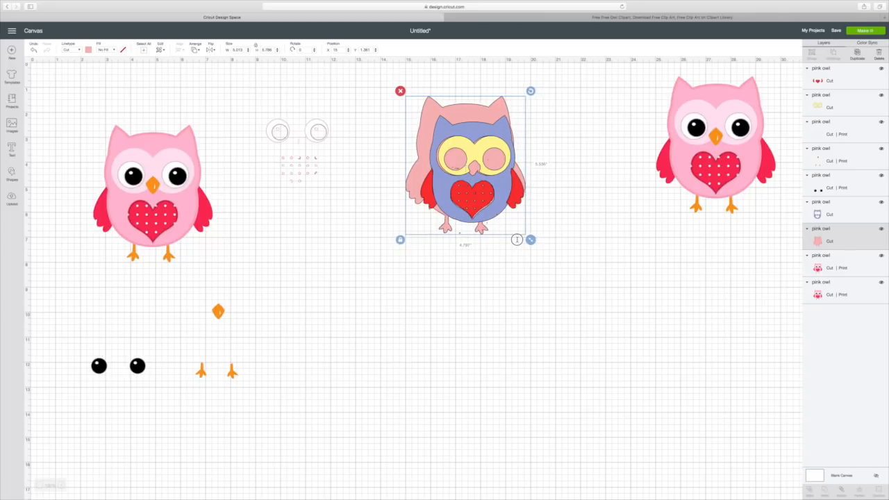
left_click_drag(411, 179, 419, 183)
left_click_drag(540, 244, 534, 239)
left_click_drag(421, 166, 423, 171)
left_click_drag(538, 244, 532, 238)
left_click_drag(417, 120, 419, 125)
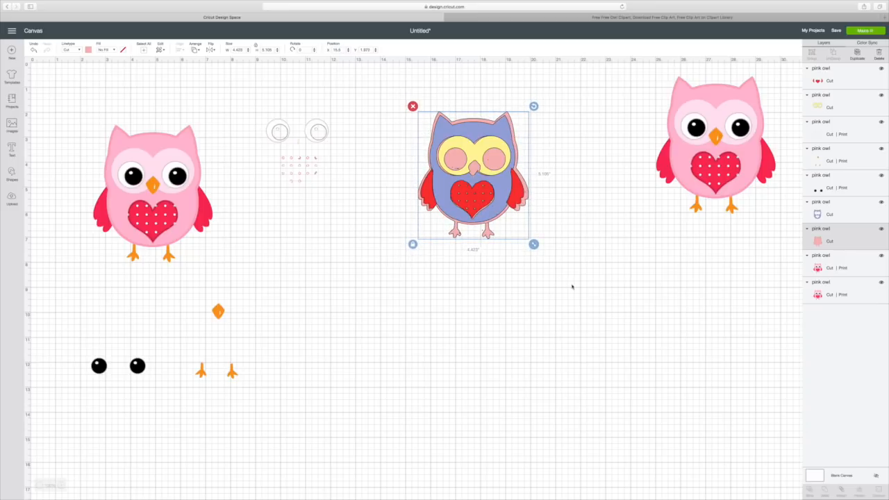
left_click_drag(533, 243, 529, 240)
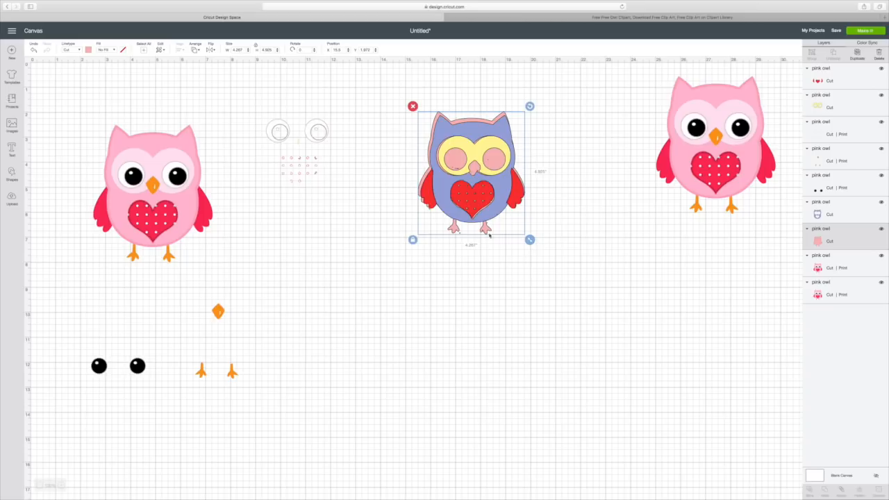
left_click(413, 129)
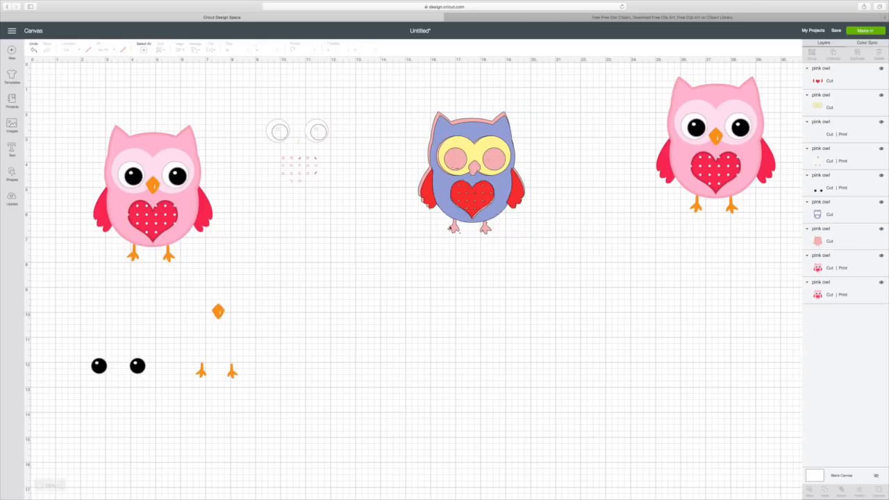
Try to match the red wings and heart piece to the silhouette with small size and position adjustments
left_click(453, 231)
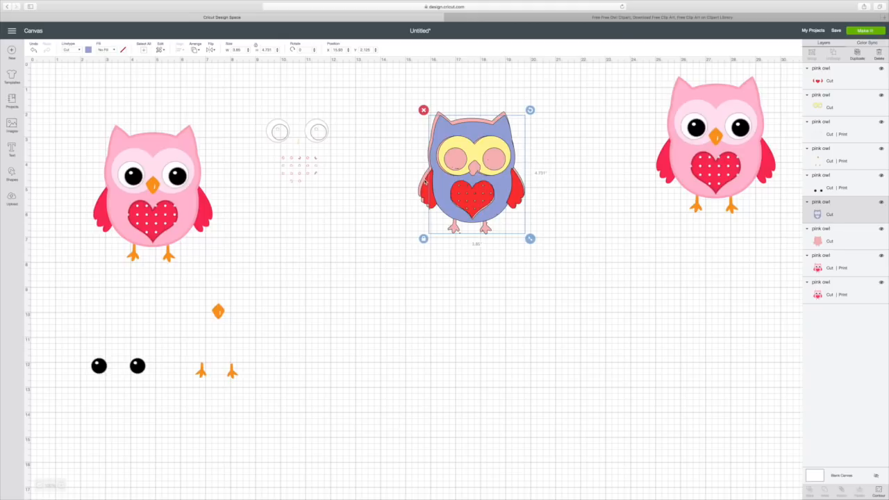
left_click(425, 181)
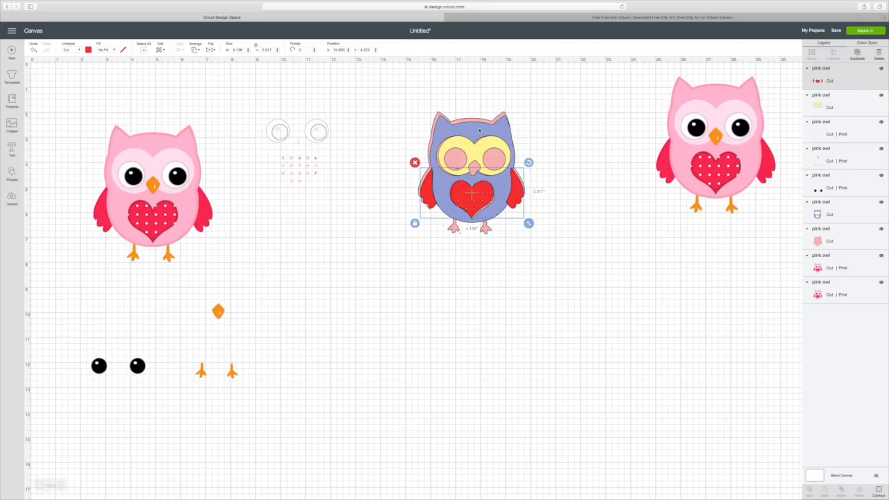
left_click_drag(443, 192, 482, 183)
left_click_drag(530, 222, 486, 228)
left_click(490, 224)
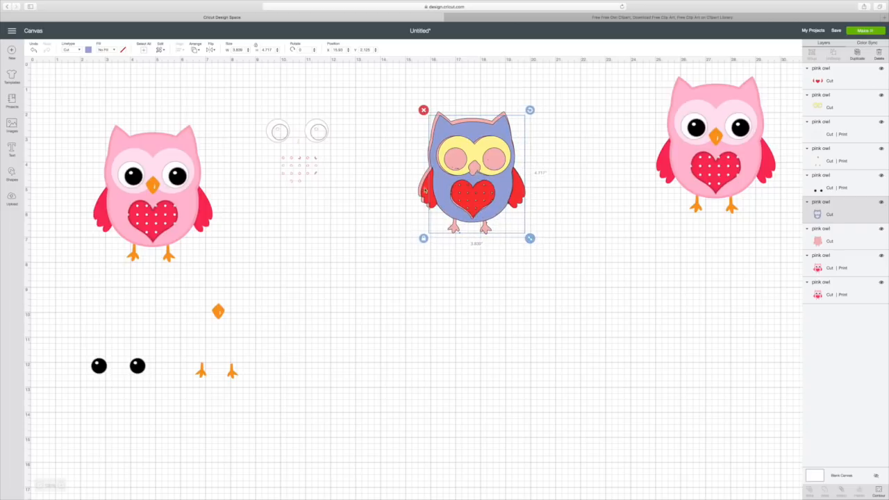
left_click(428, 193)
left_click_drag(530, 223, 532, 224)
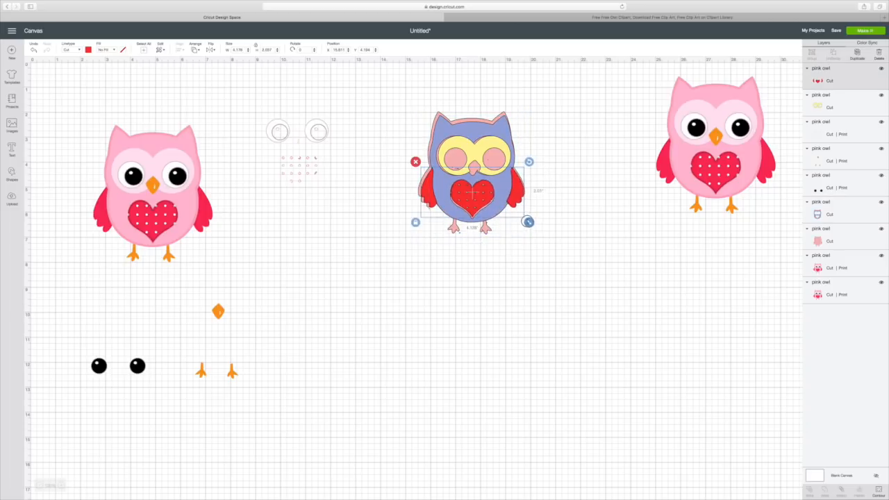
left_click(458, 122)
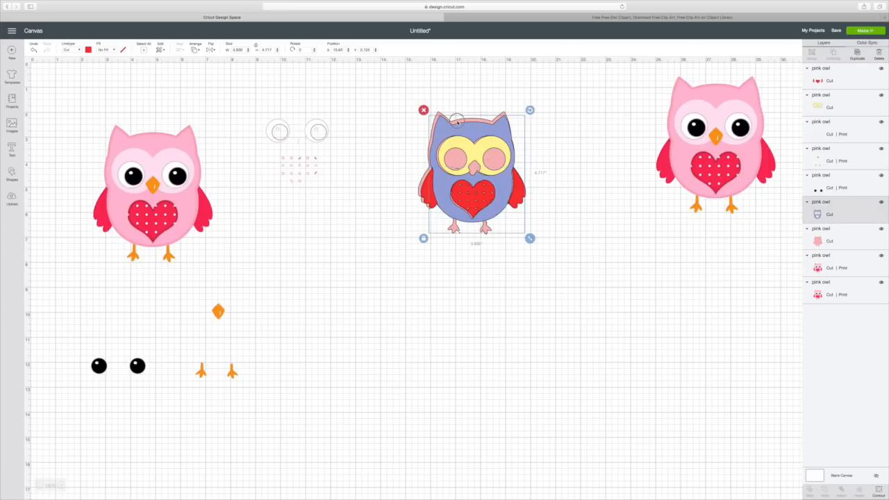
left_click(425, 178)
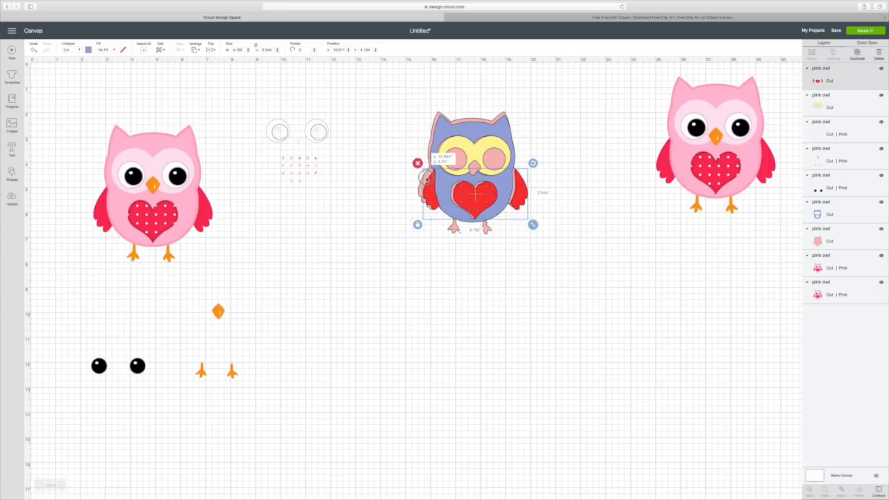
Move the red wings and heart, yellow eye mask and periwinkle body piece off the silhouette onto empty canvas
left_click_drag(424, 179, 402, 297)
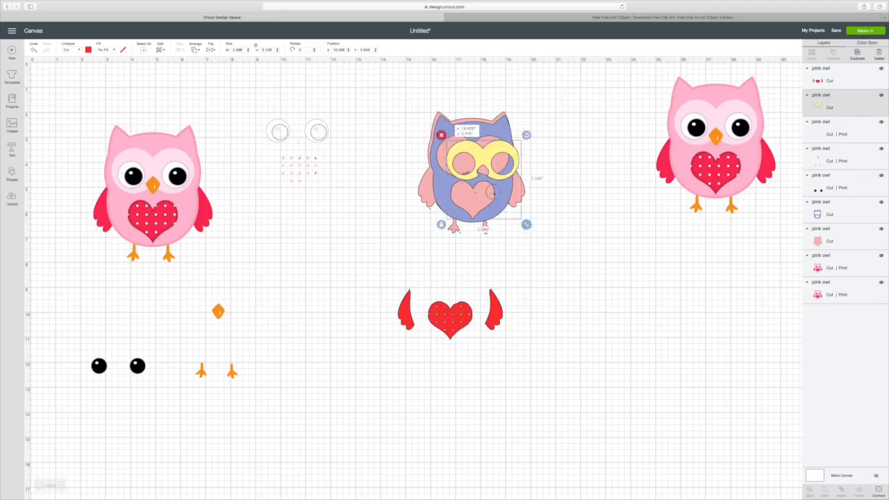
left_click_drag(475, 152, 592, 247)
left_click_drag(437, 186, 307, 262)
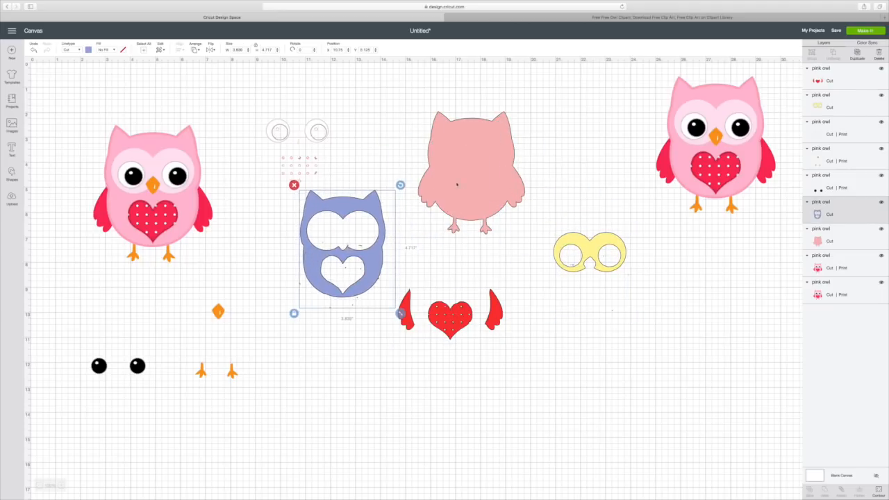
Shrink the bare pink silhouette to about 3.75 inches wide and bring the periwinkle body piece beside it
left_click(480, 173)
left_click_drag(526, 236, 519, 225)
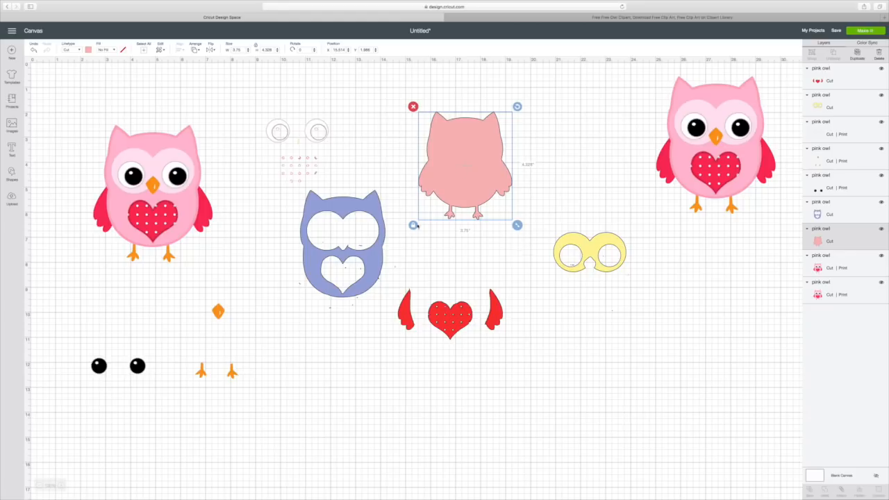
left_click_drag(367, 205, 400, 178)
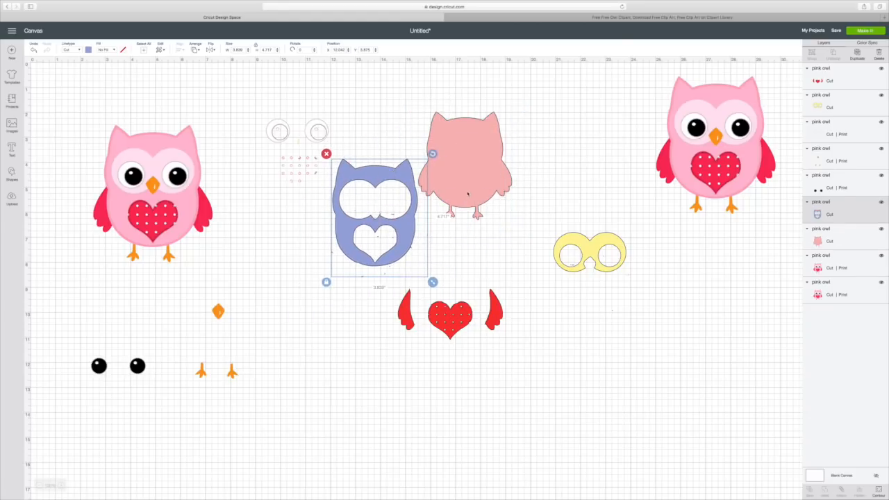
left_click(467, 194)
Place the periwinkle body on the silhouette, shrink it to about 3.69 inches wide and line up the ears
left_click_drag(363, 172, 460, 131)
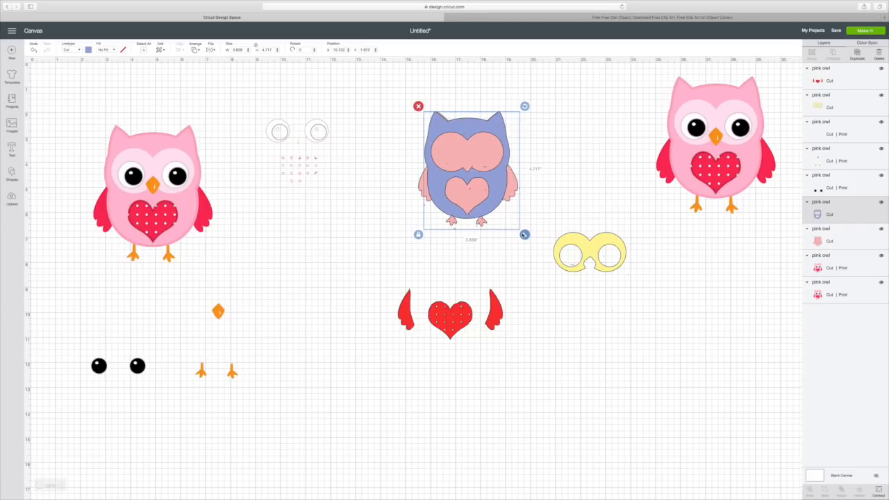
key("Down")
left_click_drag(524, 235, 522, 230)
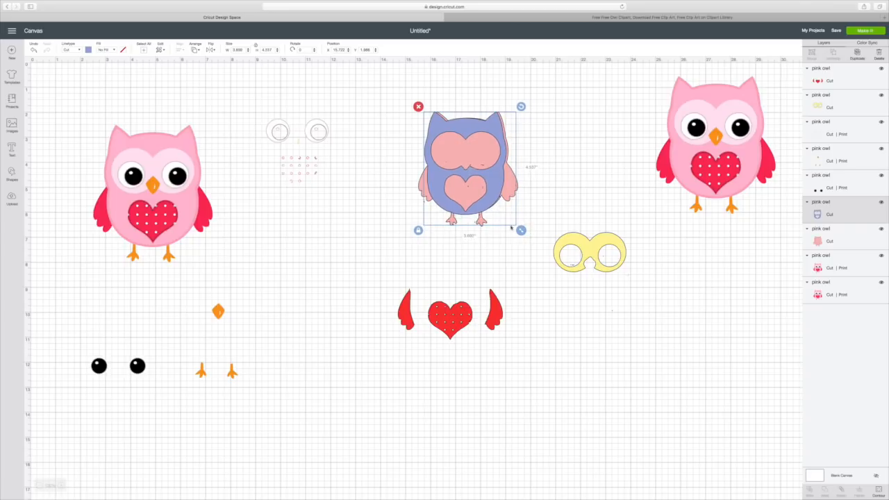
left_click_drag(479, 206, 481, 206)
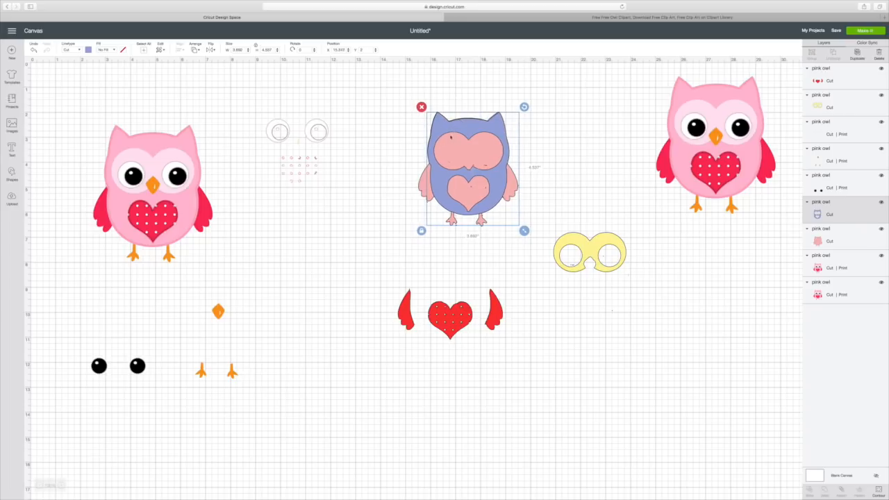
left_click(372, 210)
Fit the yellow eye mask into the body's eye opening and nudge both pieces into alignment on the silhouette
left_click_drag(594, 255, 474, 160)
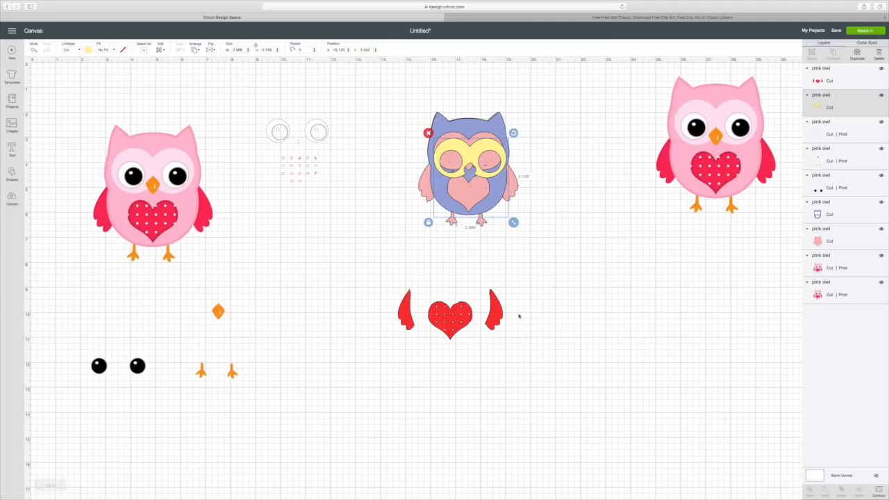
left_click_drag(475, 156, 474, 149)
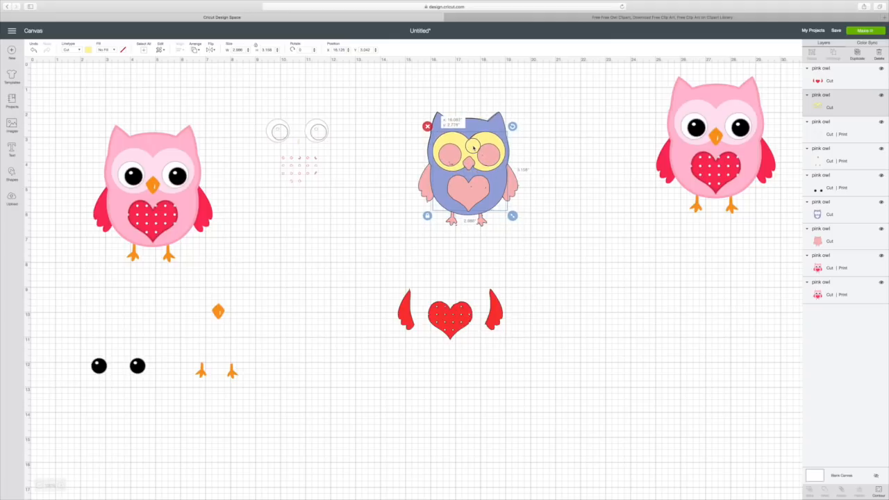
left_click(497, 116)
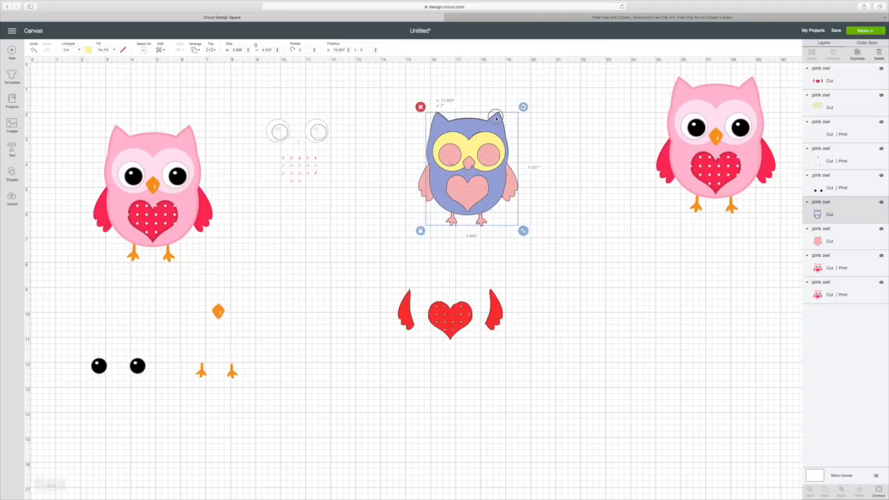
left_click(577, 273)
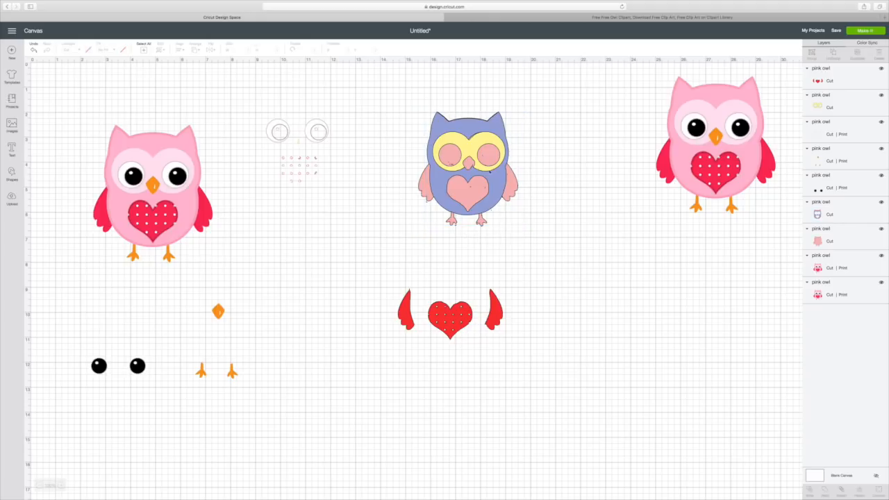
left_click_drag(480, 147, 479, 146)
left_click(556, 208)
Place the red wings and heart piece on the owl and shrink it to about 4.01 inches wide to match the silhouette
left_click_drag(451, 321, 470, 195)
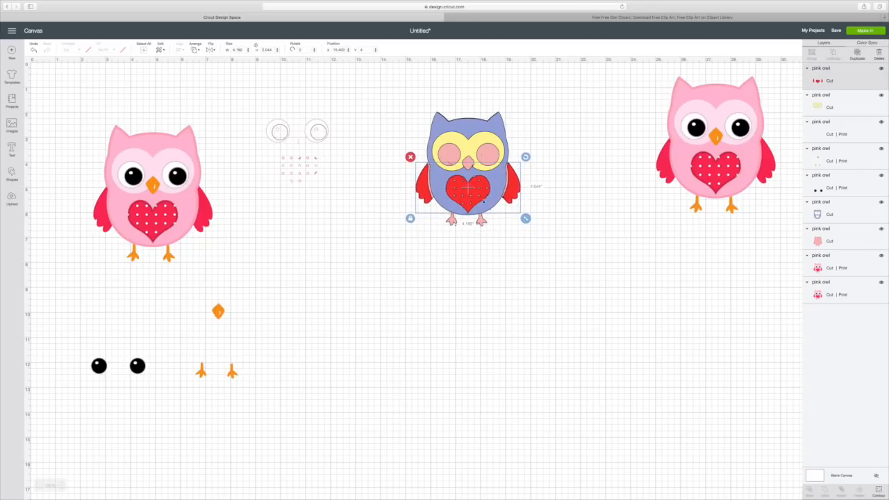
left_click_drag(526, 219, 524, 218)
left_click_drag(421, 194, 426, 193)
left_click_drag(522, 218, 522, 216)
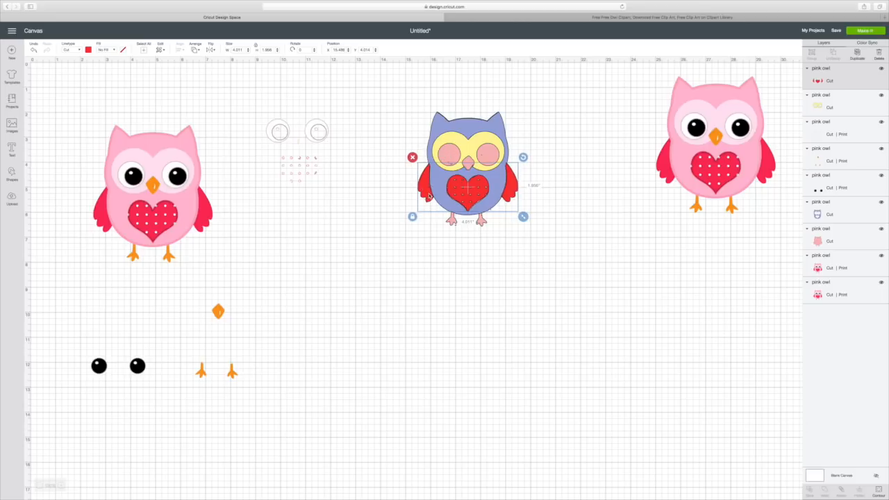
left_click(558, 299)
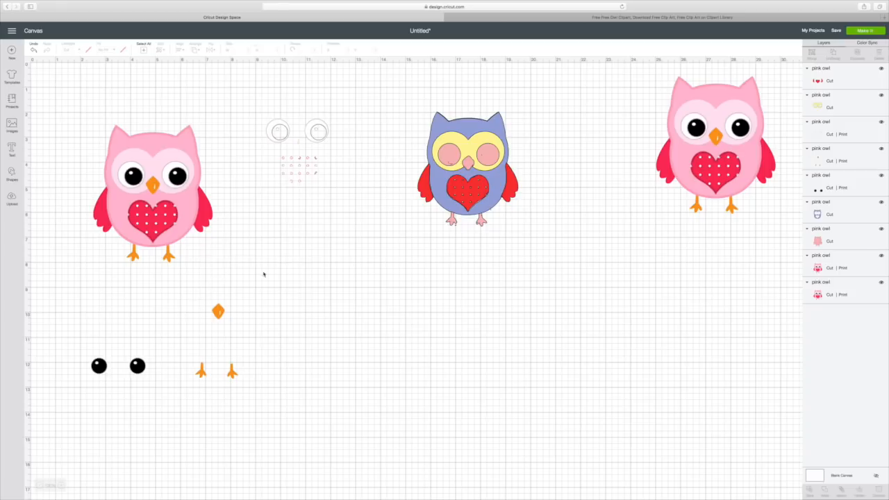
Move the orange beak and feet piece nearer the owl, remove its Print fill and color it golden orange
left_click(219, 312)
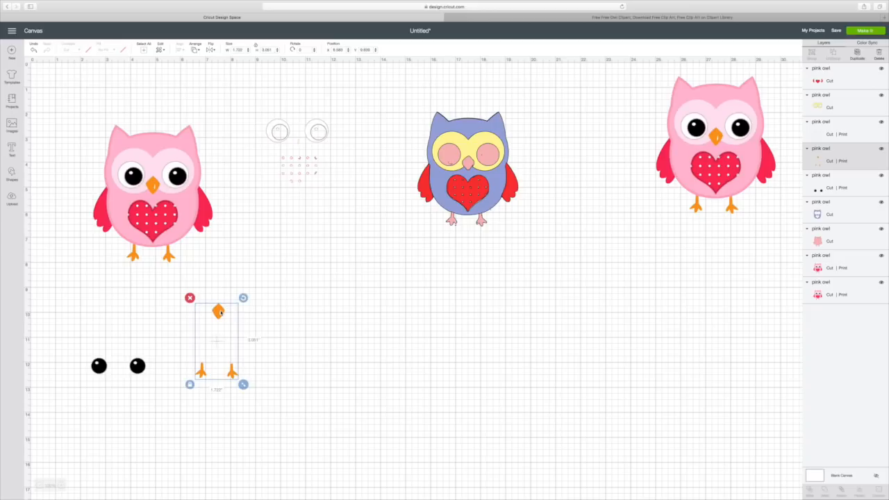
left_click_drag(219, 312, 320, 253)
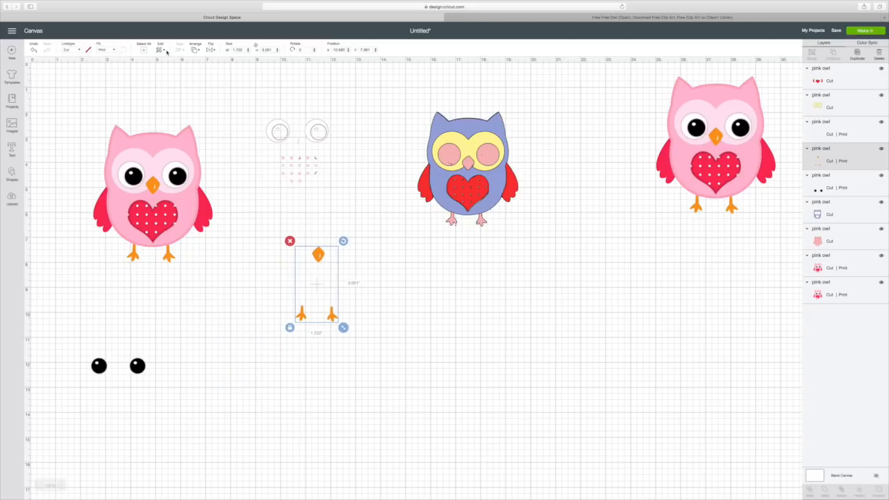
left_click(114, 50)
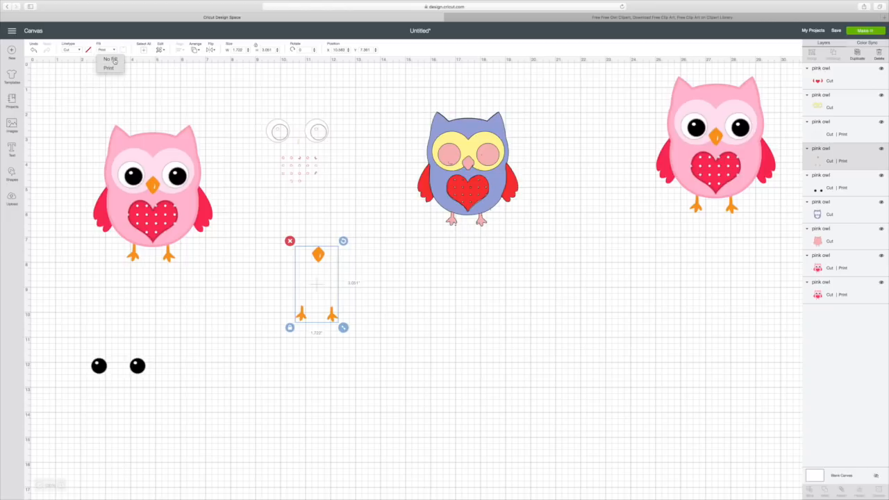
left_click(111, 62)
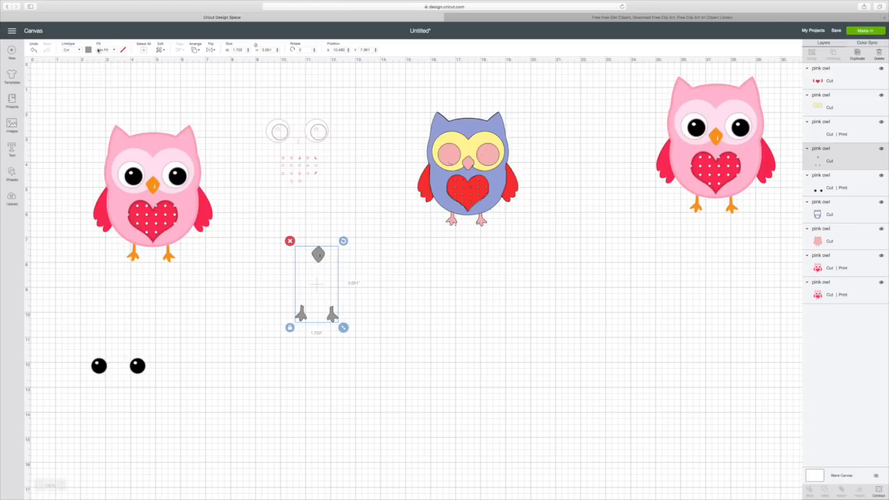
left_click(88, 50)
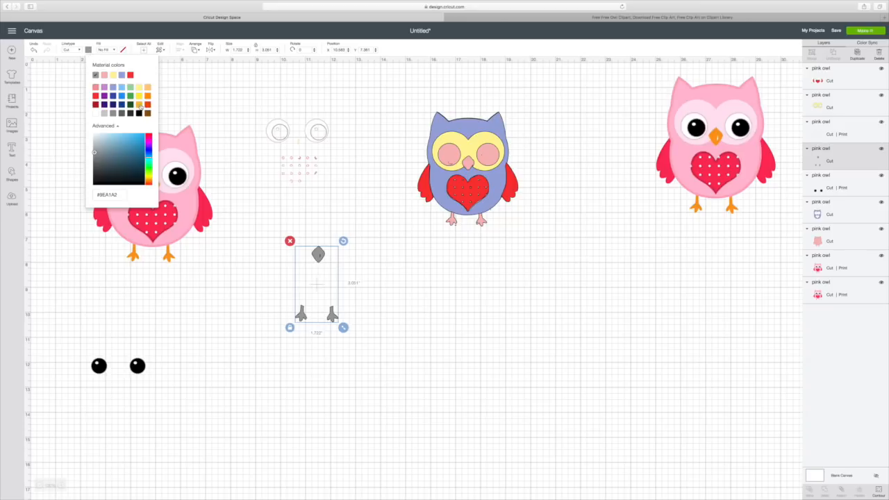
left_click(139, 105)
Place the beak and feet on the owl silhouette and shrink them to about 1.6 inches wide
left_click_drag(318, 255, 468, 163)
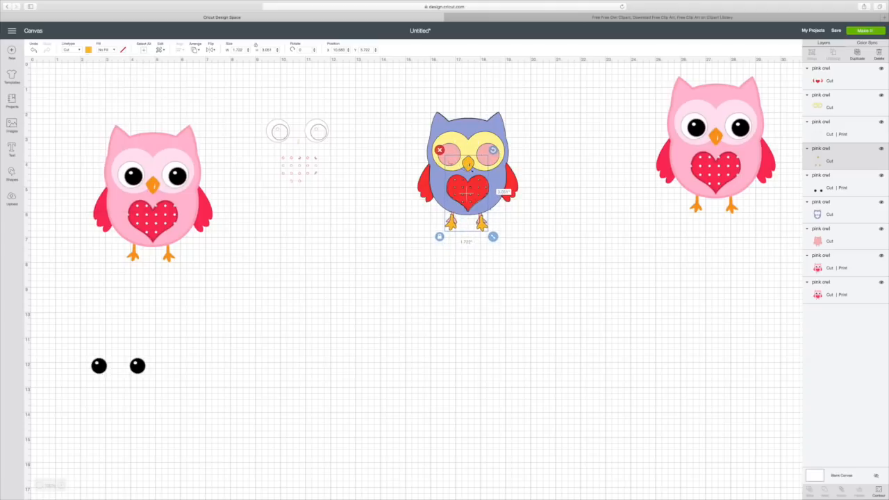
left_click_drag(494, 237, 493, 232)
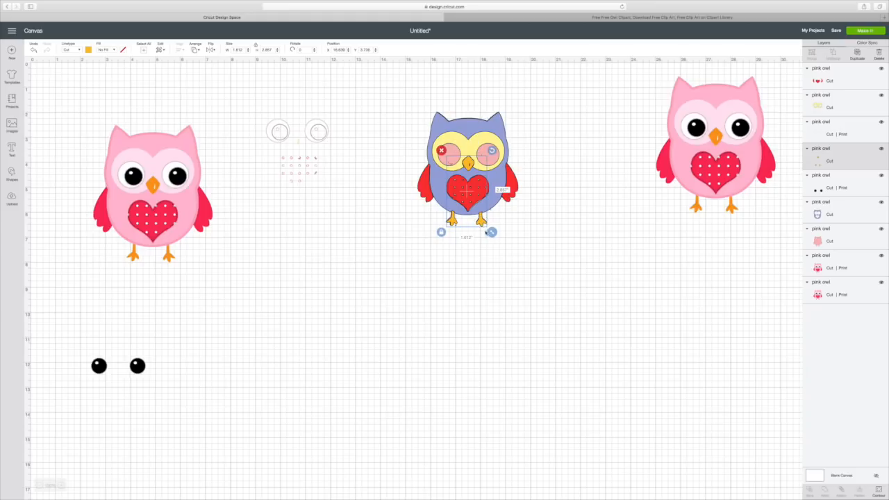
left_click_drag(492, 232, 492, 232)
left_click(465, 187)
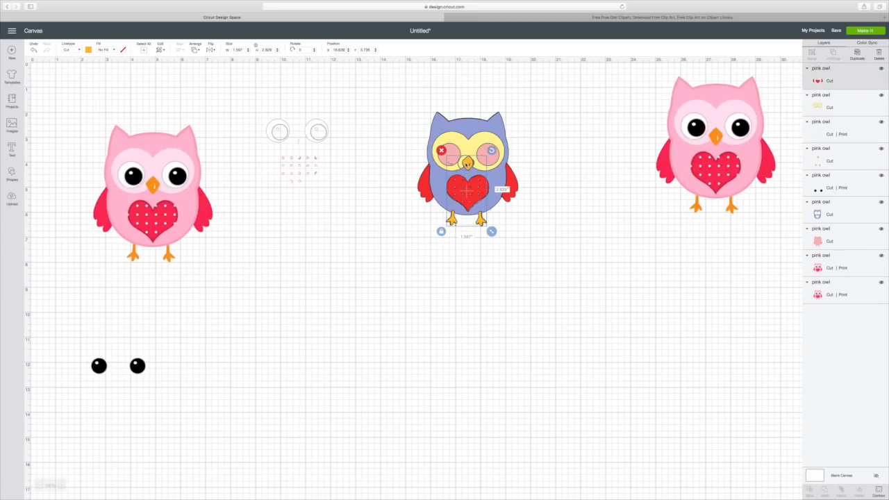
left_click(517, 227)
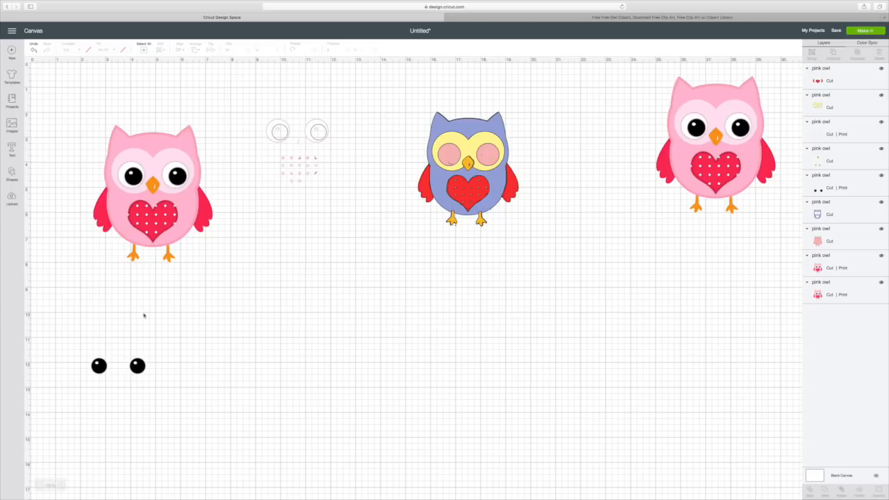
Bring the black pupils piece closer to the owl, set it to No Fill and color it black
left_click_drag(161, 368, 341, 303)
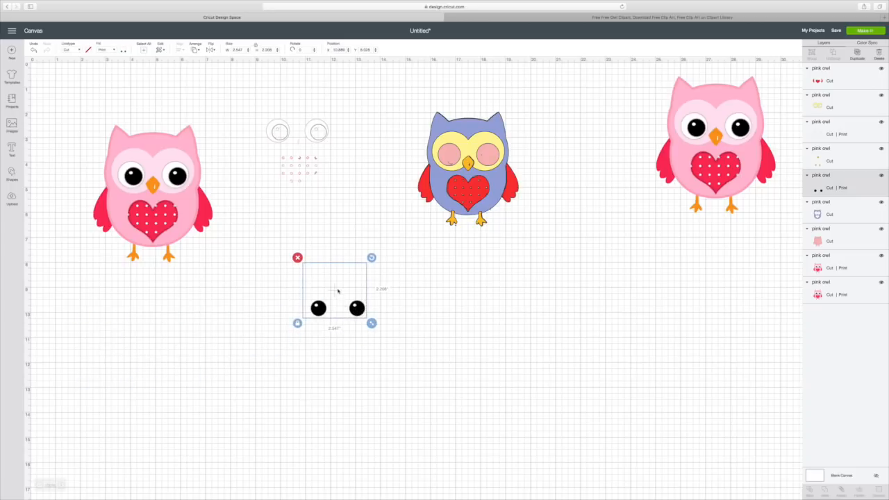
left_click(111, 50)
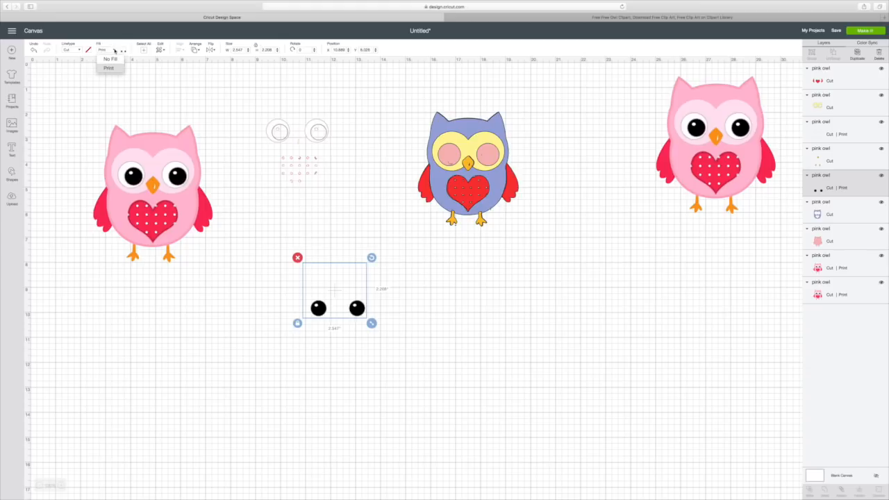
left_click(111, 59)
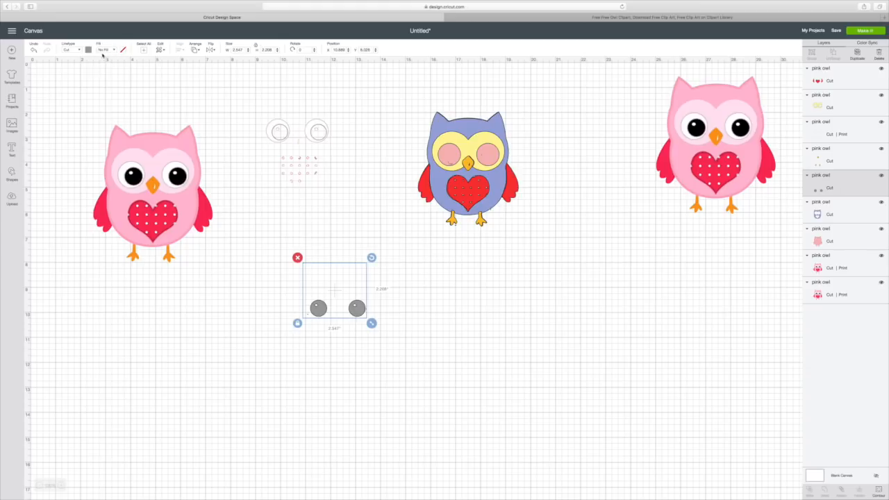
left_click(89, 51)
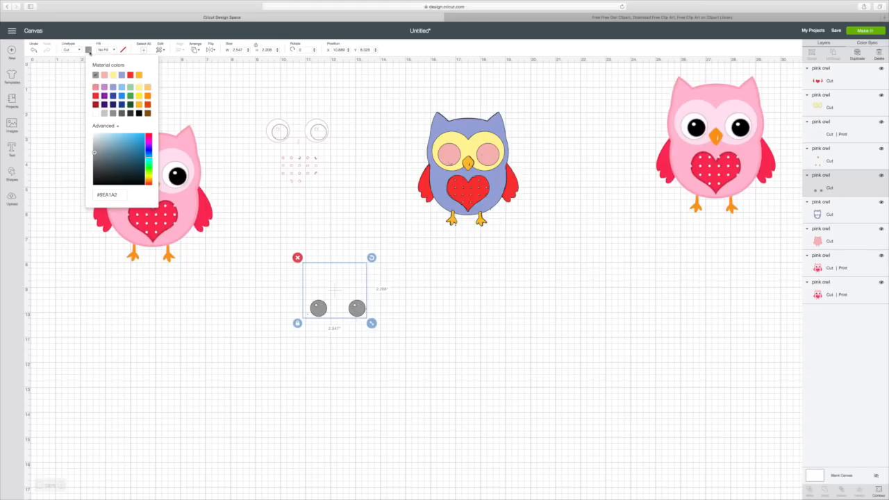
left_click(139, 113)
Center the black pupils in the eye openings of the assembled owl
left_click_drag(352, 270, 481, 117)
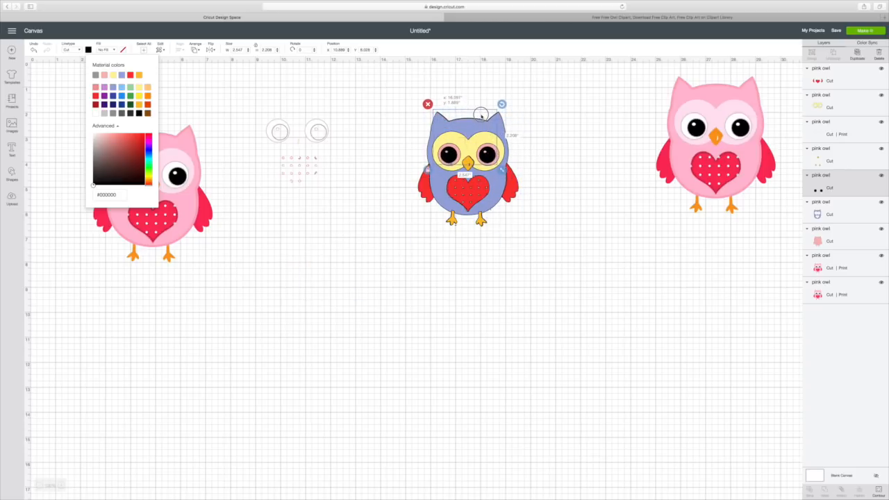
left_click(482, 116)
left_click(555, 164)
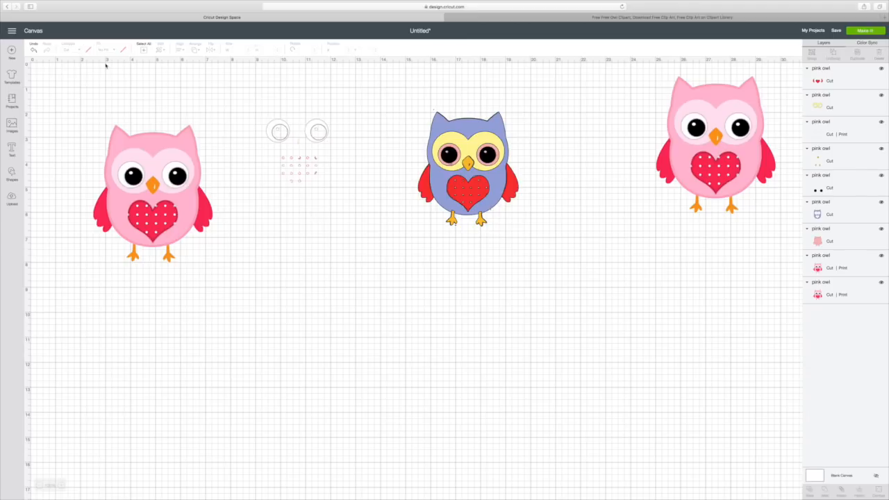
Move the eye rings and heart dots piece to an empty area, set it to No Fill and color it white
left_click_drag(281, 134, 290, 214)
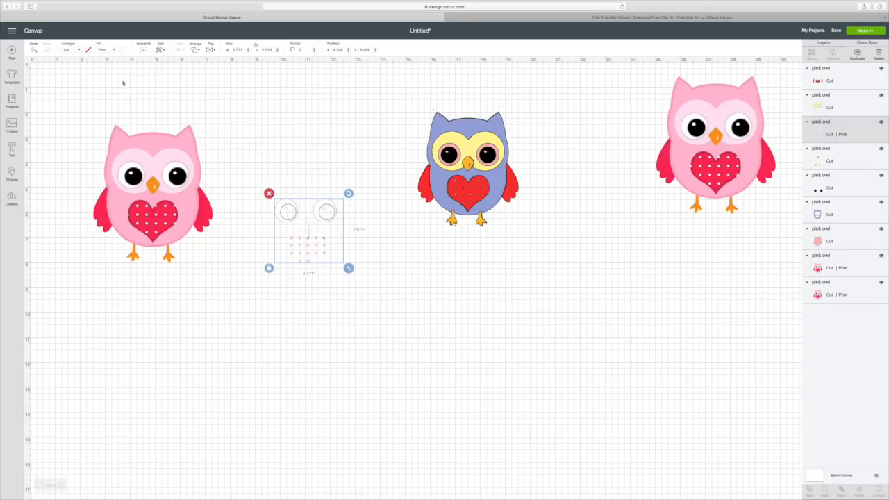
left_click(115, 51)
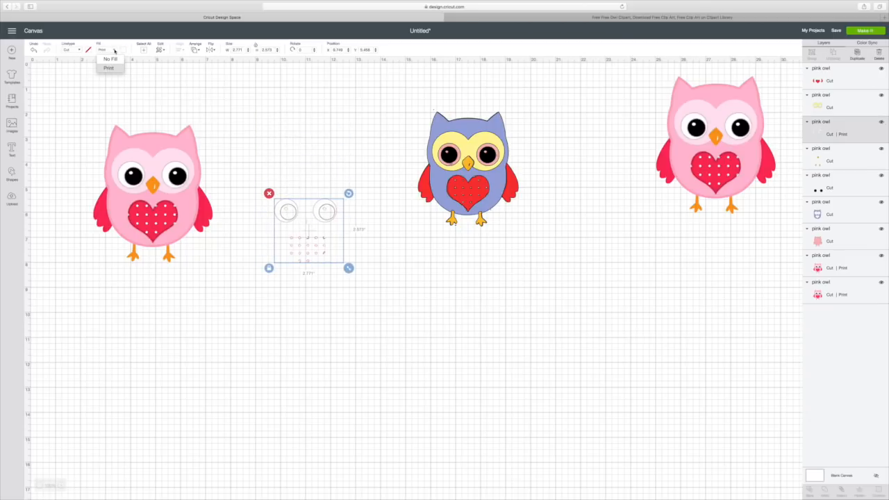
left_click(113, 60)
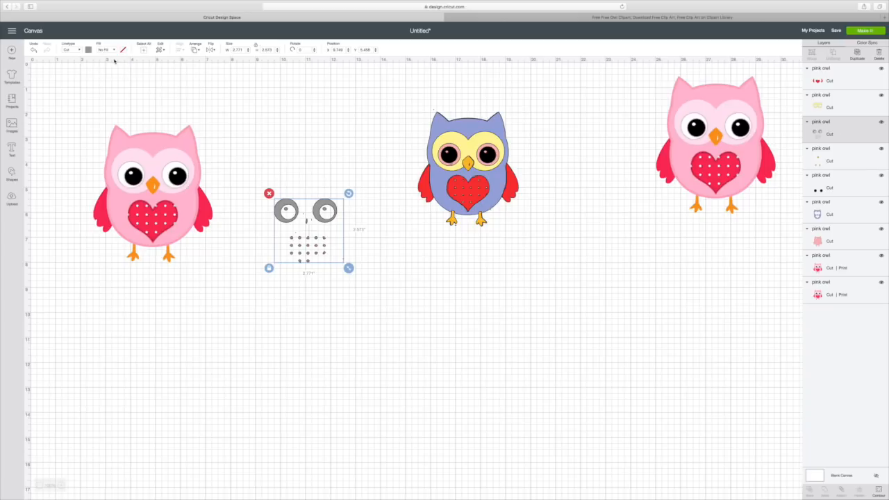
left_click(88, 50)
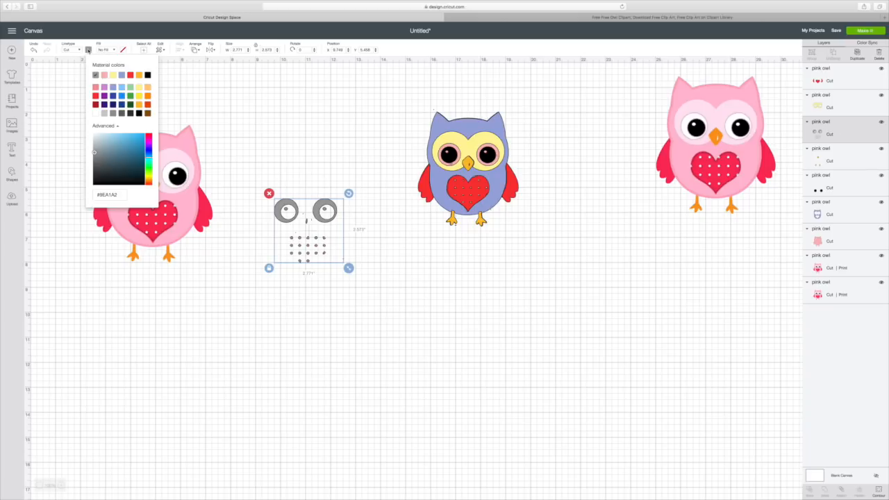
left_click(95, 114)
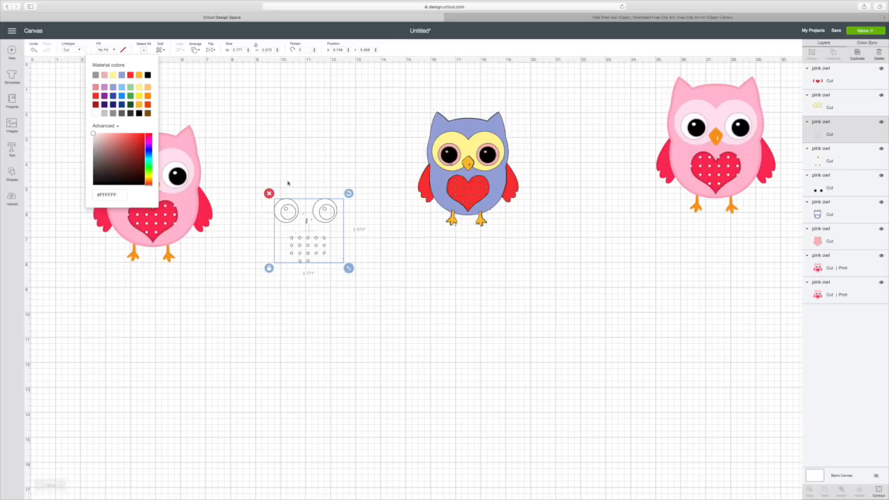
Try to fit the white eye rings and dots on the owl while adjusting the yellow eye mask
left_click_drag(319, 207, 484, 151)
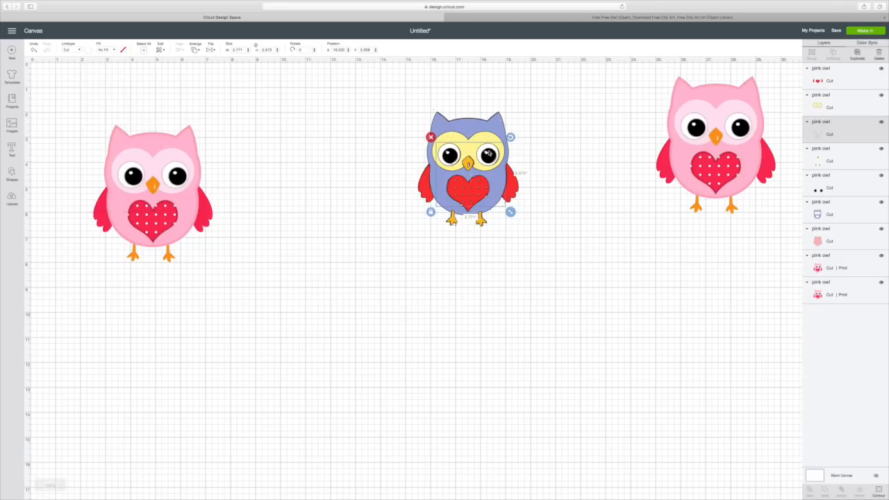
left_click(485, 147)
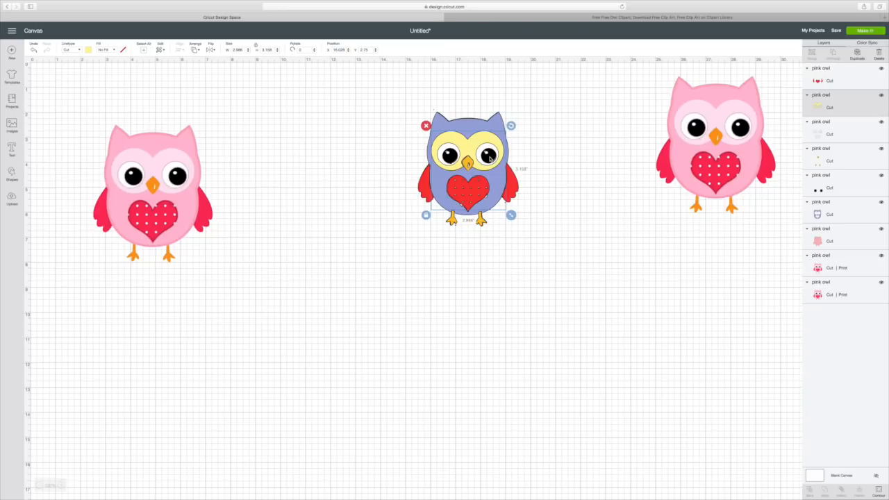
left_click_drag(491, 158, 488, 157)
left_click_drag(484, 149, 456, 160)
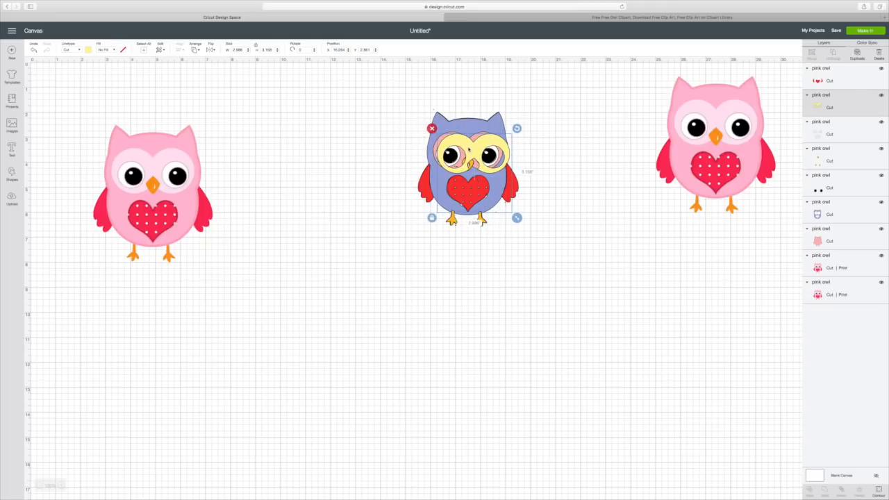
left_click_drag(469, 148, 516, 157)
left_click_drag(432, 153, 305, 159)
left_click_drag(498, 157, 459, 142)
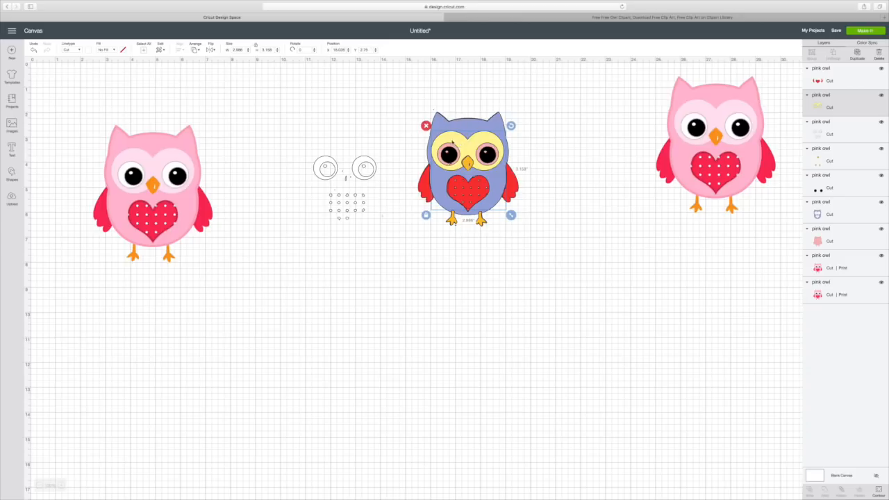
Place the white eye rings and heart dots on the owl, aligning the rings around the black pupils
left_click(369, 140)
left_click(328, 159)
left_click_drag(328, 160, 450, 147)
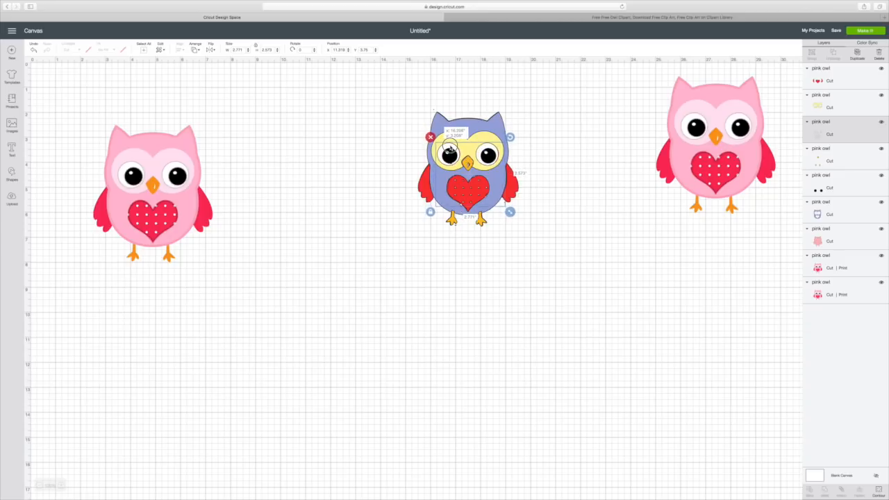
left_click_drag(451, 147, 450, 147)
left_click(353, 161)
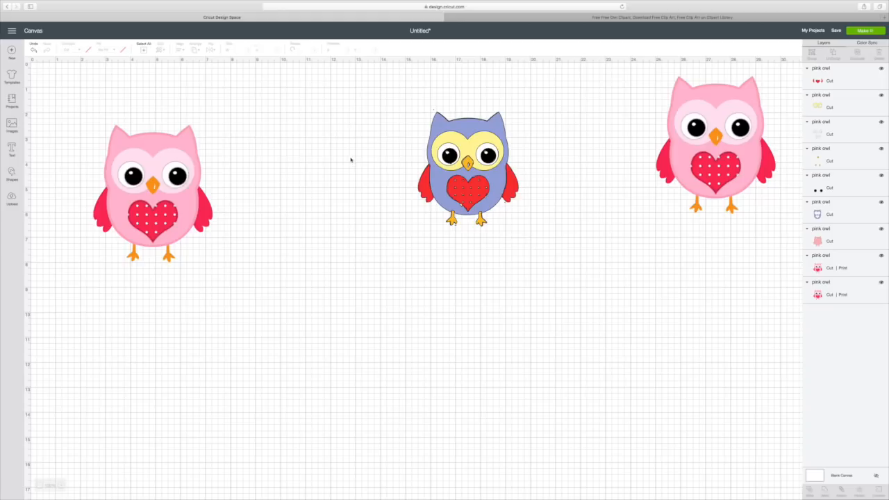
Delete the printable pink owl near the canvas's left edge
left_click(109, 127)
left_click(88, 120)
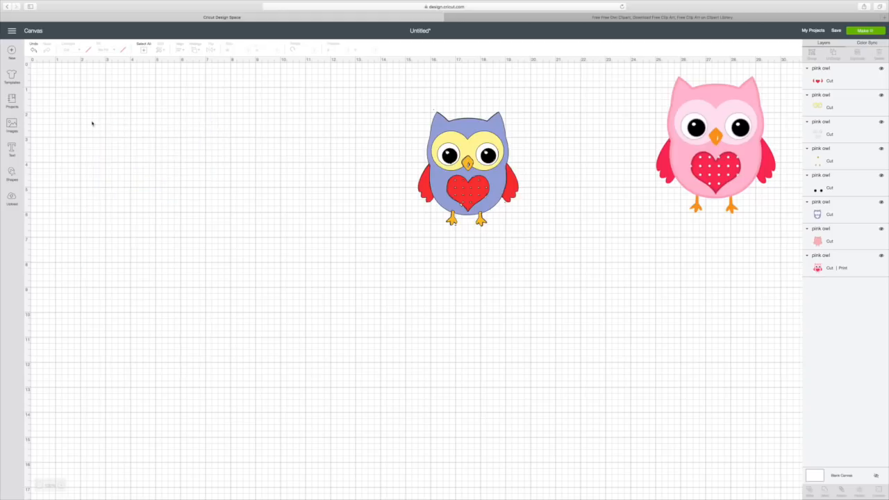